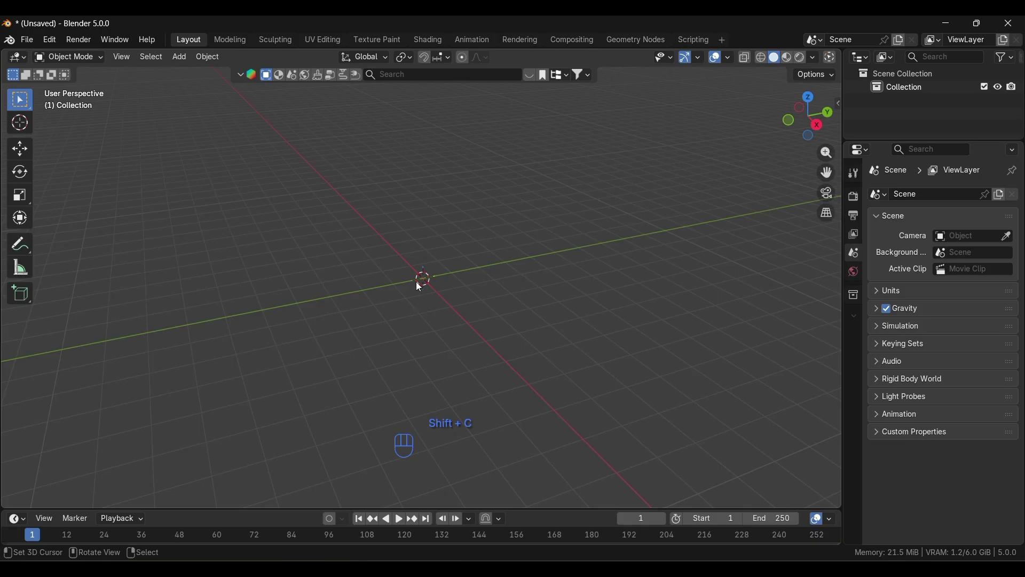
Add a cube to the scene and enter Edit Mode with face selection active and the initial selection cleared
{"action": "key", "text": "shift+a"}
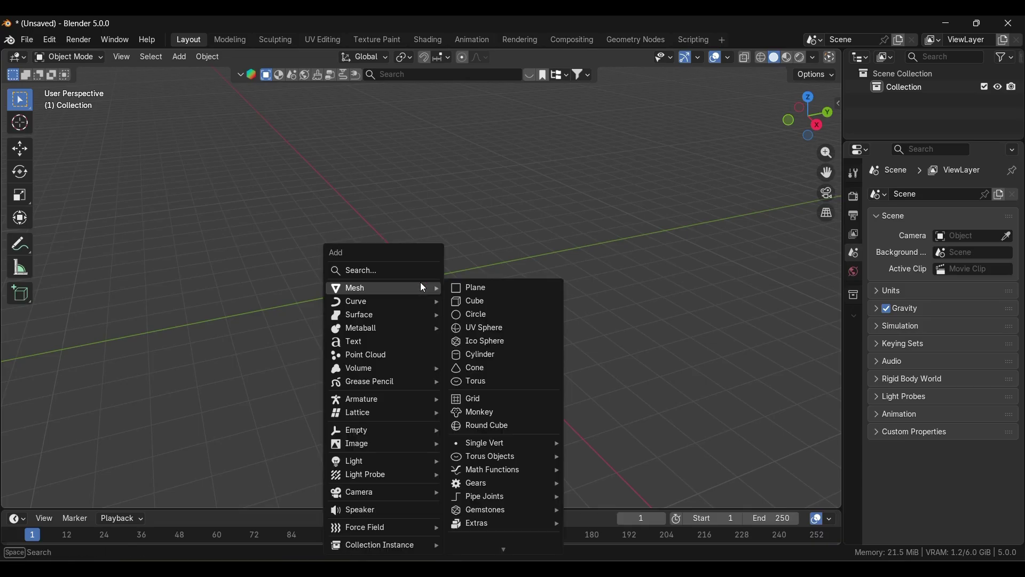
{"action": "left_click", "coordinate": [470, 301]}
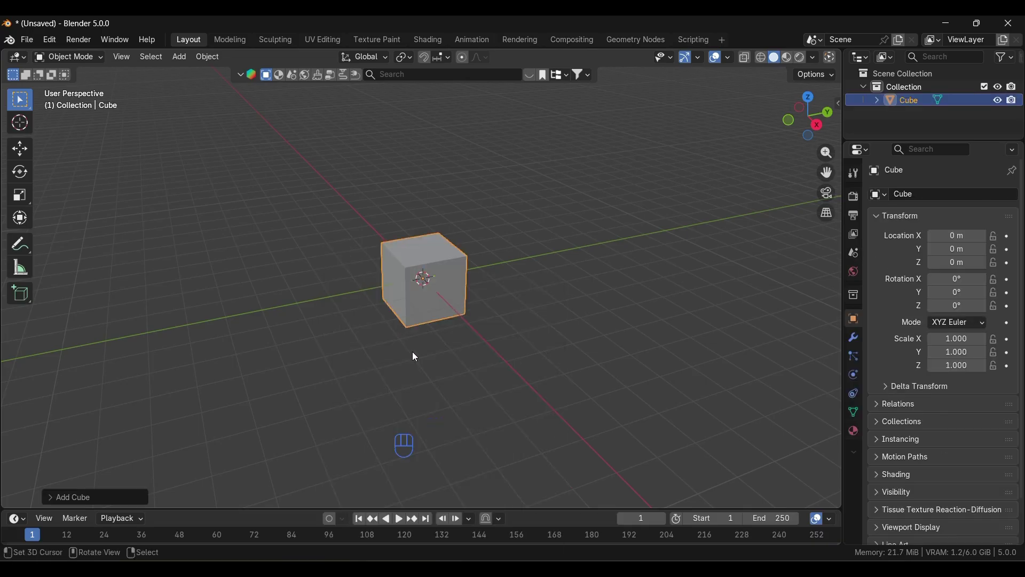
{"action": "key", "text": "Tab"}
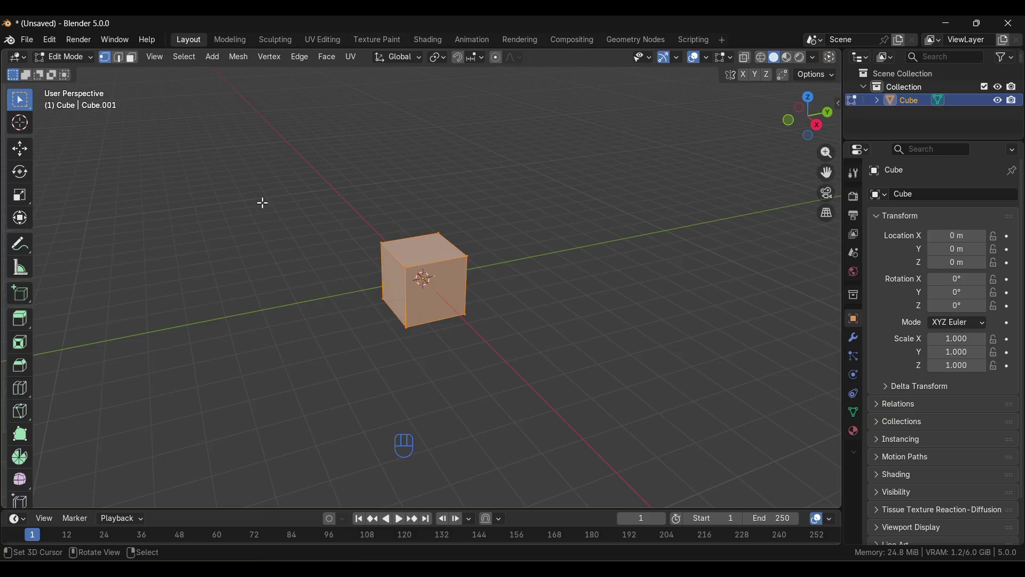
{"action": "left_click", "coordinate": [132, 58]}
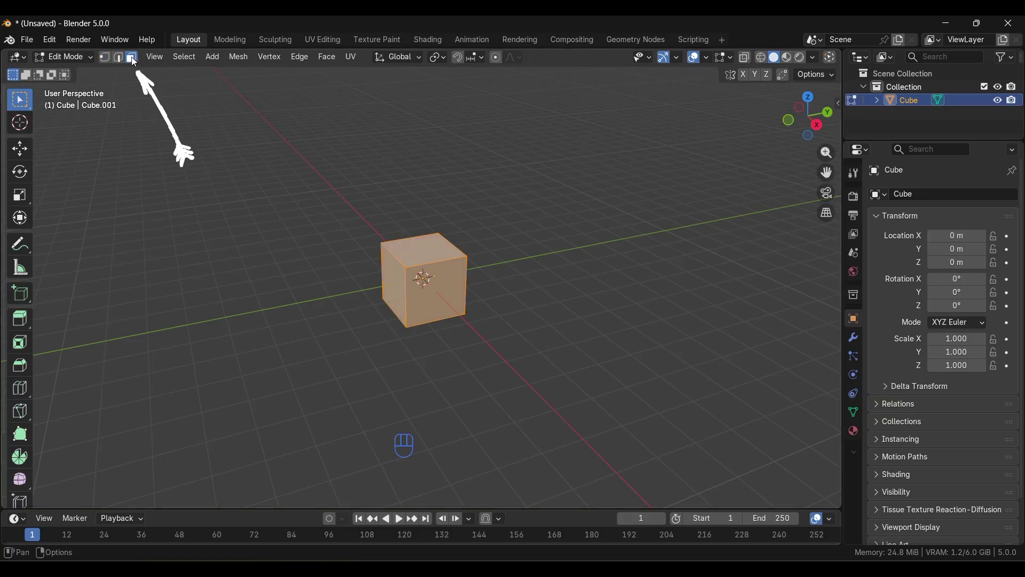
{"action": "left_click", "coordinate": [118, 57]}
{"action": "left_click", "coordinate": [105, 57]}
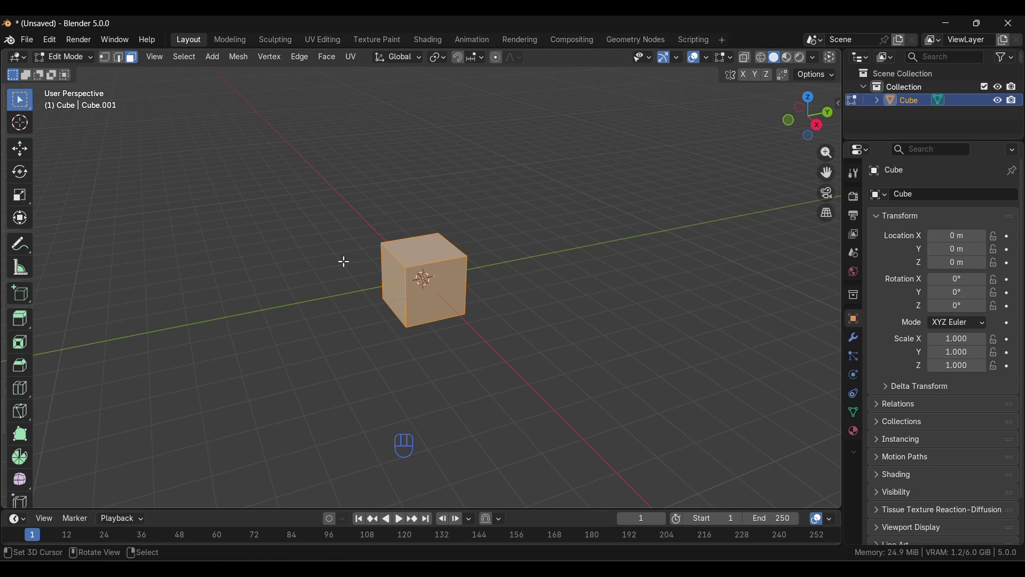
{"action": "key", "text": "alt+a"}
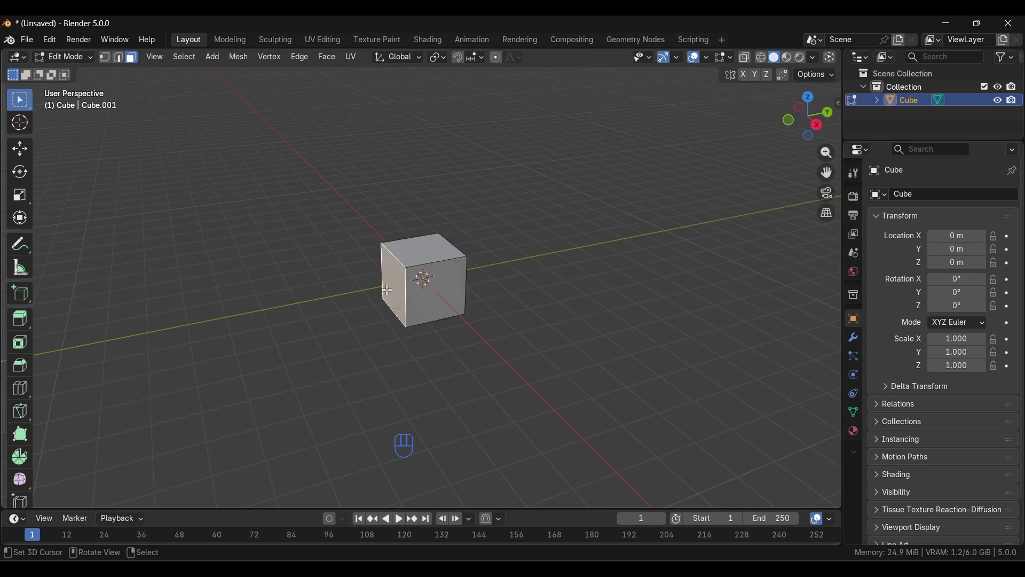
Extrude the cube's negative-Y side face outward twice, about 0.4 m each time
{"action": "middle_click_drag", "start_coordinate": [413, 360], "coordinate": [421, 332]}
{"action": "key", "text": "e"}
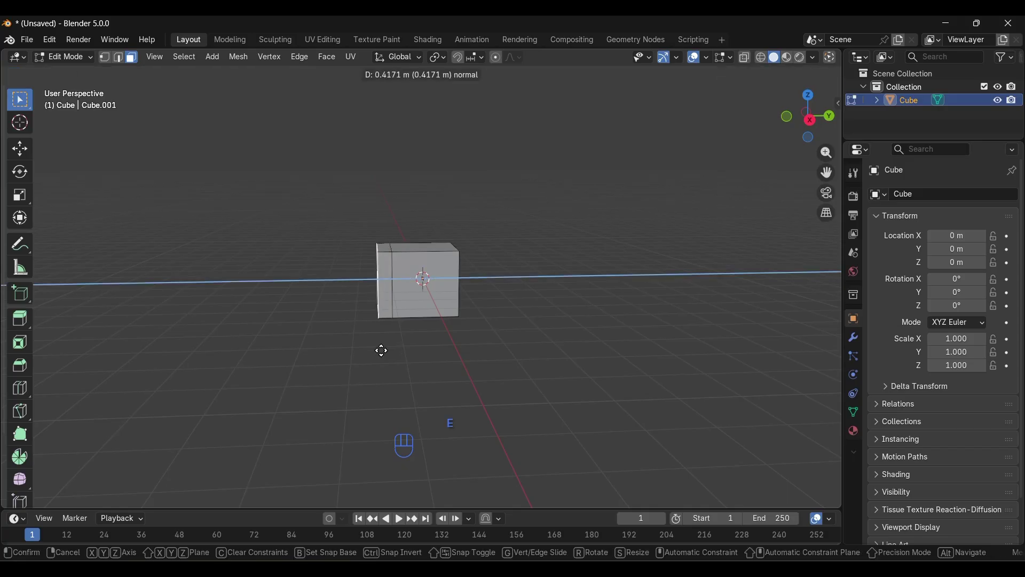
{"action": "left_click", "coordinate": [379, 350]}
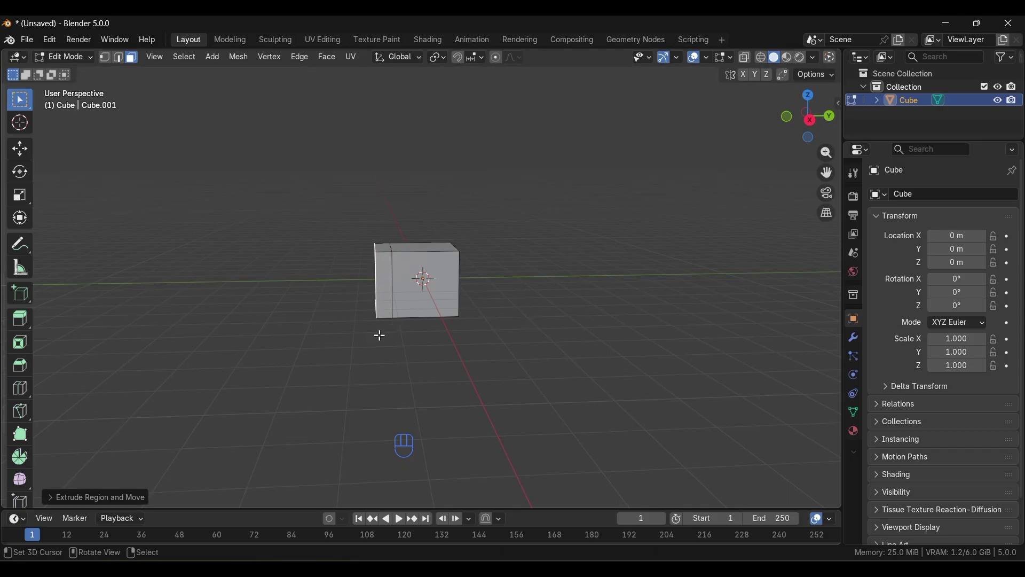
{"action": "key", "text": "e"}
{"action": "left_click", "coordinate": [361, 338]}
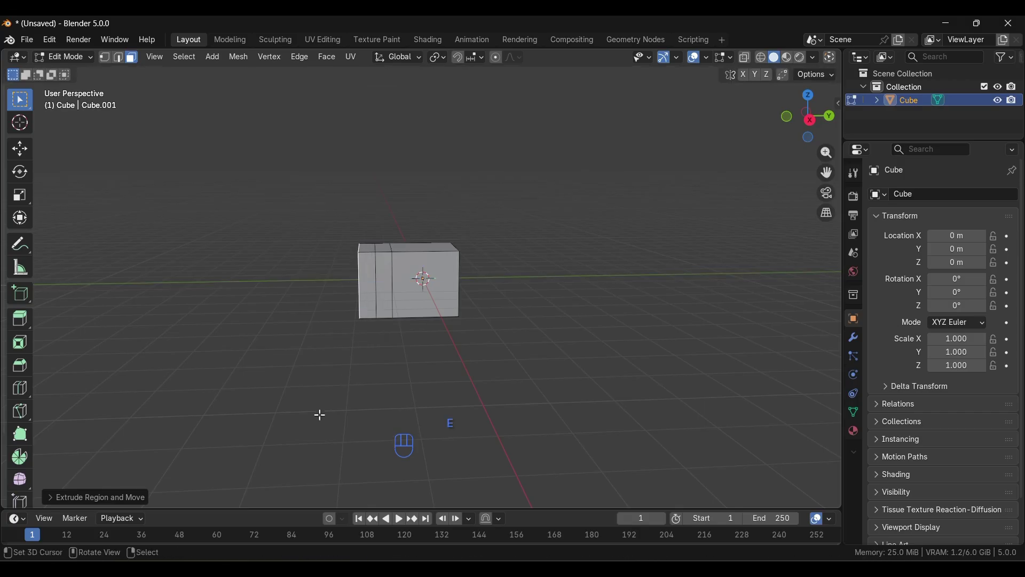
Scale down the extruded end face and lower it about 0.36 m along Z to slope the front
{"action": "key", "text": "s"}
{"action": "left_click", "coordinate": [327, 370]}
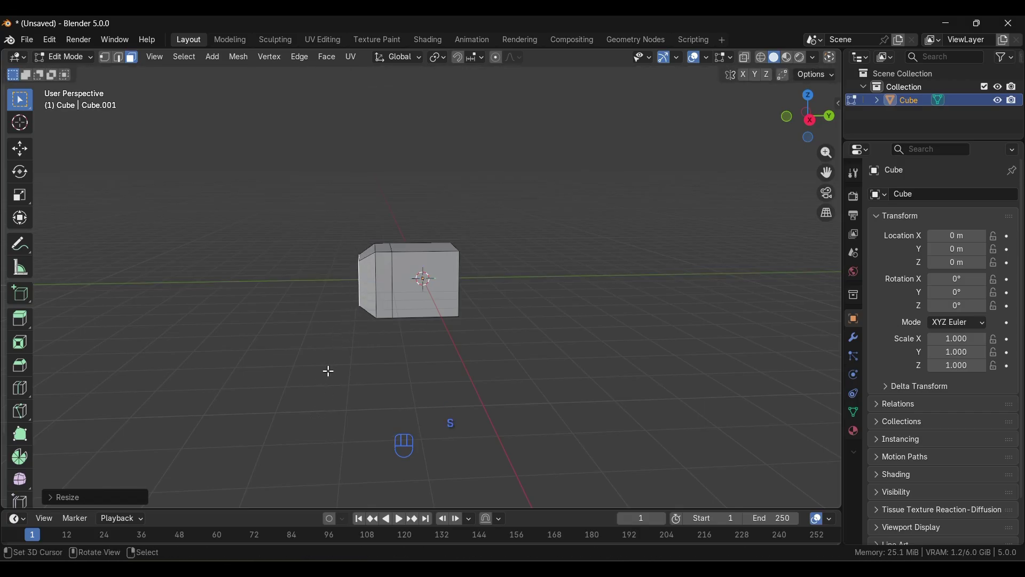
{"action": "key", "text": "g"}
{"action": "key", "text": "z"}
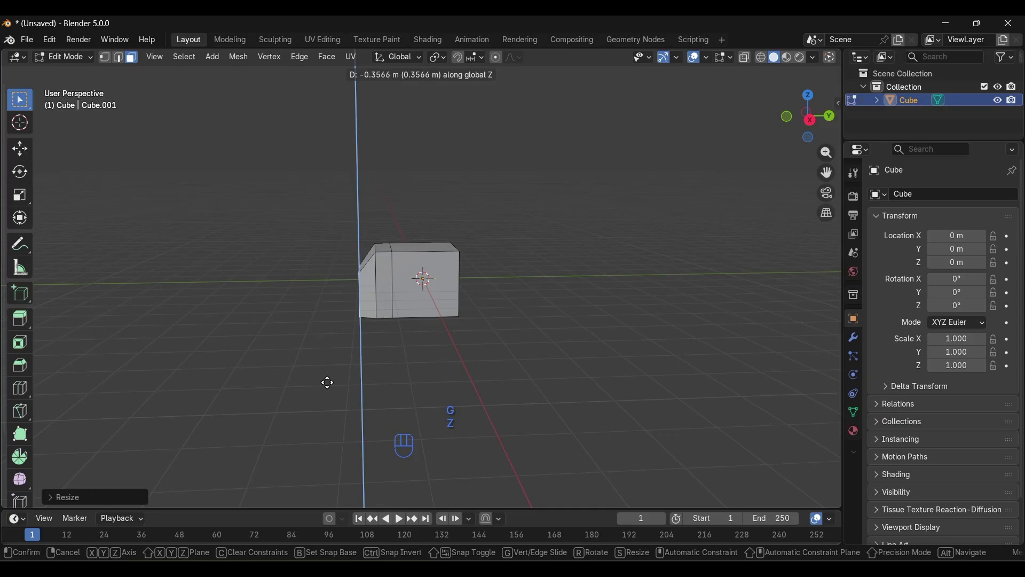
{"action": "left_click", "coordinate": [327, 382]}
{"action": "mouse_move", "coordinate": [400, 373]}
{"action": "middle_mouse_down"}
{"action": "mouse_move", "coordinate": [442, 384]}
{"action": "mouse_move", "coordinate": [322, 373]}
{"action": "mouse_move", "coordinate": [585, 379]}
{"action": "mouse_move", "coordinate": [442, 394]}
{"action": "mouse_move", "coordinate": [384, 358]}
{"action": "mouse_move", "coordinate": [433, 355]}
{"action": "mouse_move", "coordinate": [389, 362]}
{"action": "middle_mouse_up"}
Smooth the mesh in Object Mode with a level 2 Subdivision Surface modifier and show its settings
{"action": "key", "text": "Tab"}
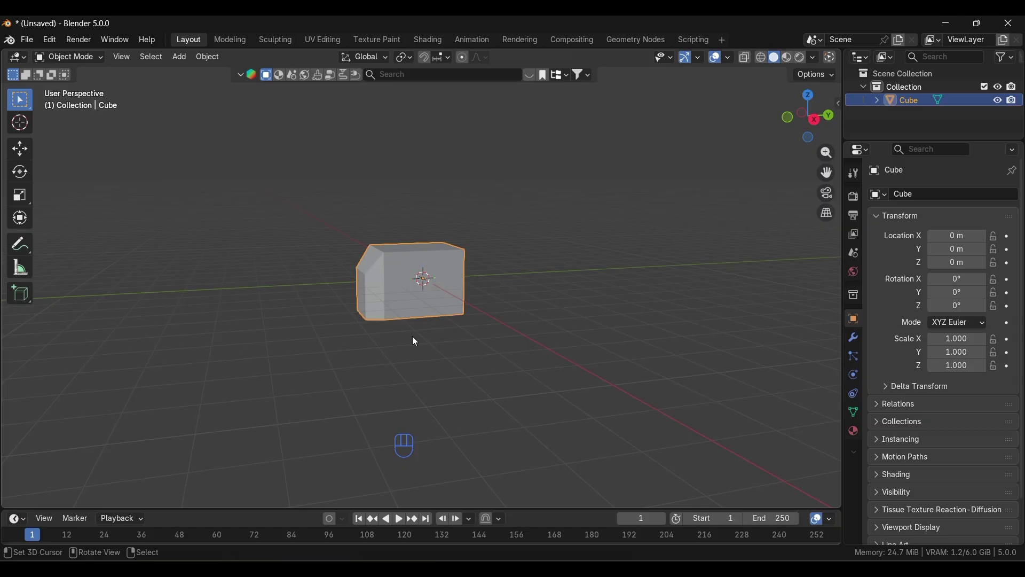
{"action": "key", "text": "ctrl+2"}
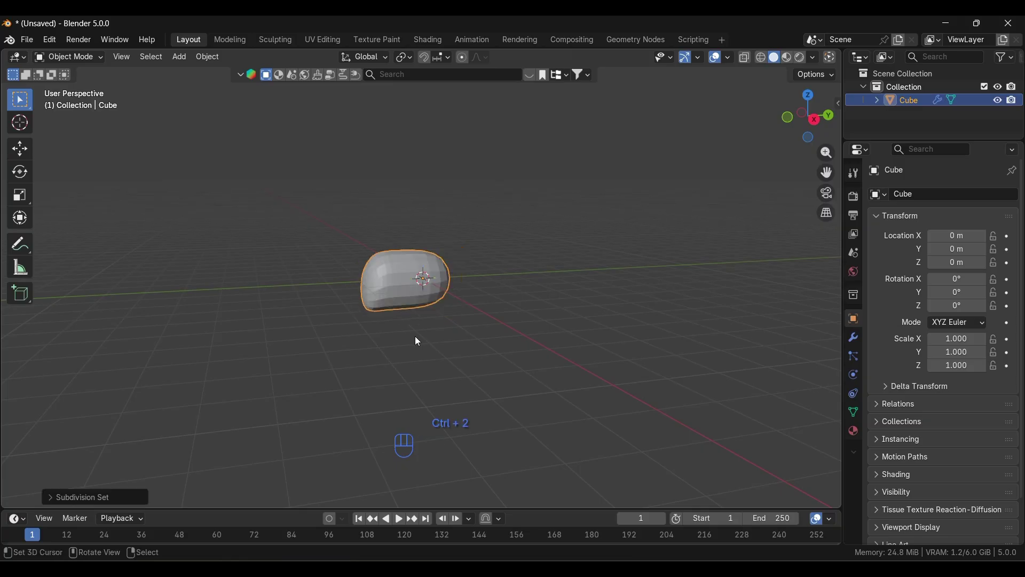
{"action": "left_click", "coordinate": [855, 337]}
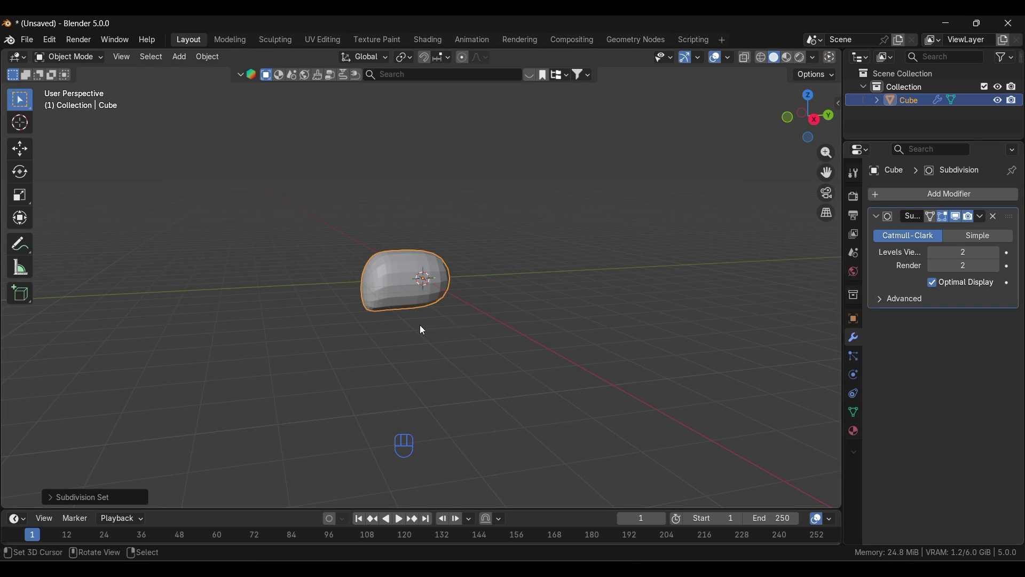
Shift the vertex loop at the original cube's front edge toward positive Y and scale it up to about 1.49
{"action": "key", "text": "Tab"}
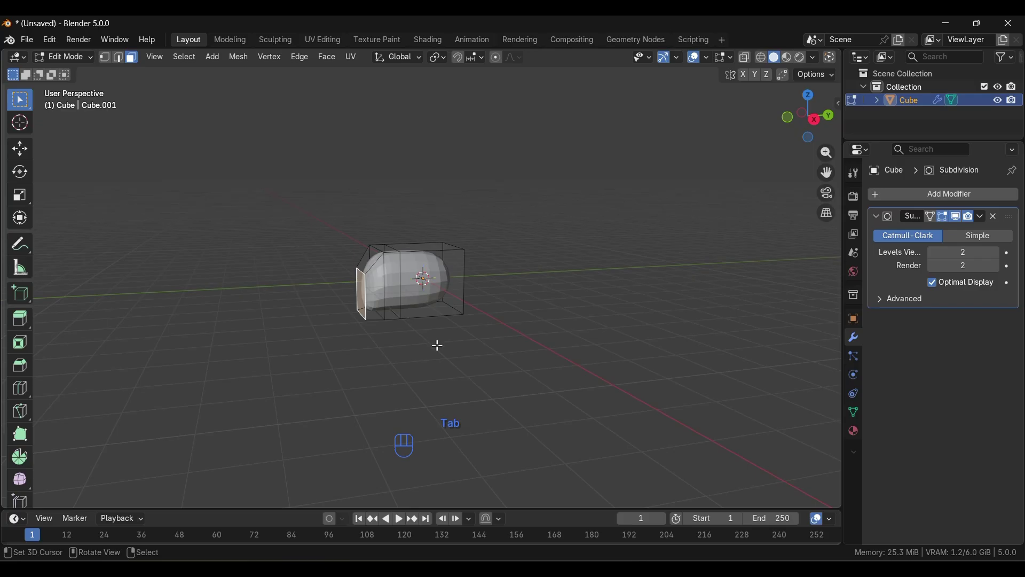
{"action": "middle_click_drag", "start_coordinate": [437, 346], "coordinate": [407, 350]}
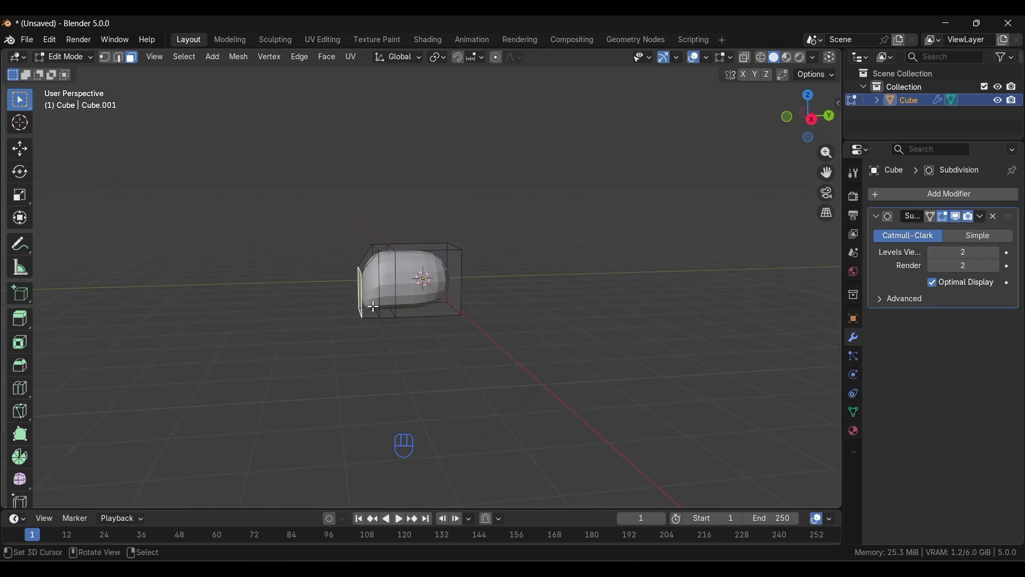
{"action": "left_click", "coordinate": [107, 59]}
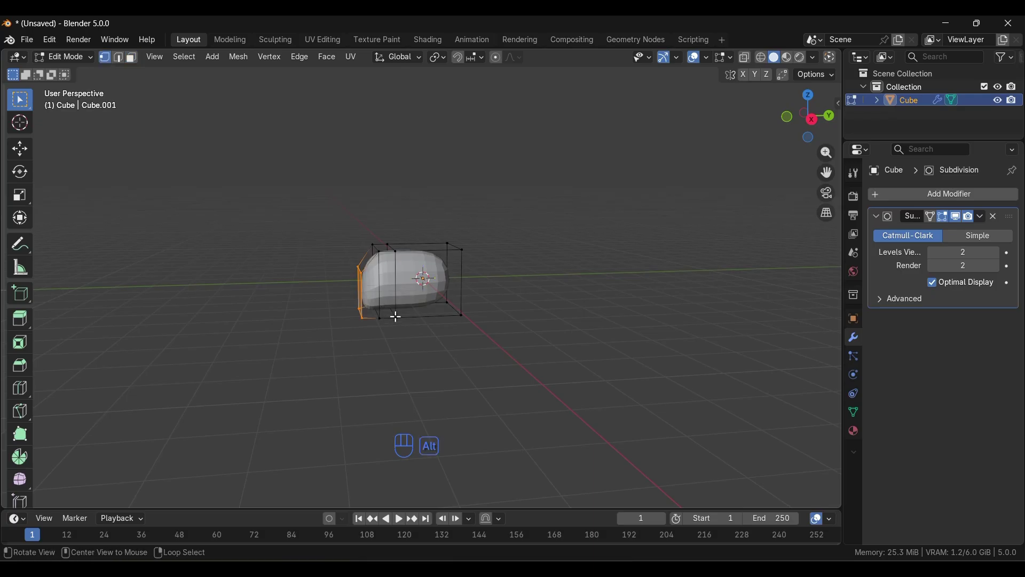
{"action": "left_click", "coordinate": [396, 317], "text": "alt"}
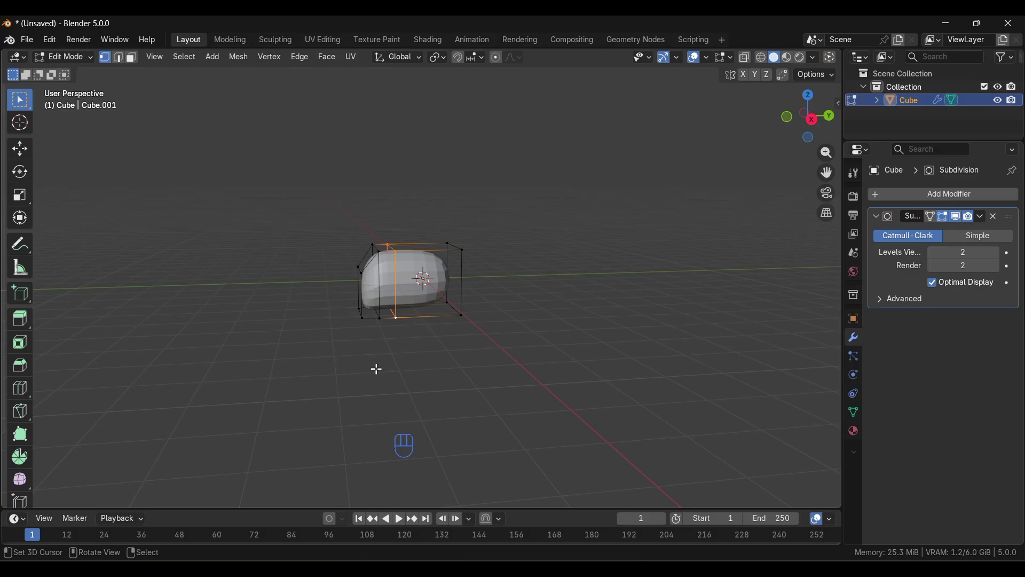
{"action": "scroll", "coordinate": [375, 367], "scroll_direction": "up", "scroll_amount": 2}
{"action": "middle_click_drag", "start_coordinate": [318, 395], "coordinate": [362, 379]}
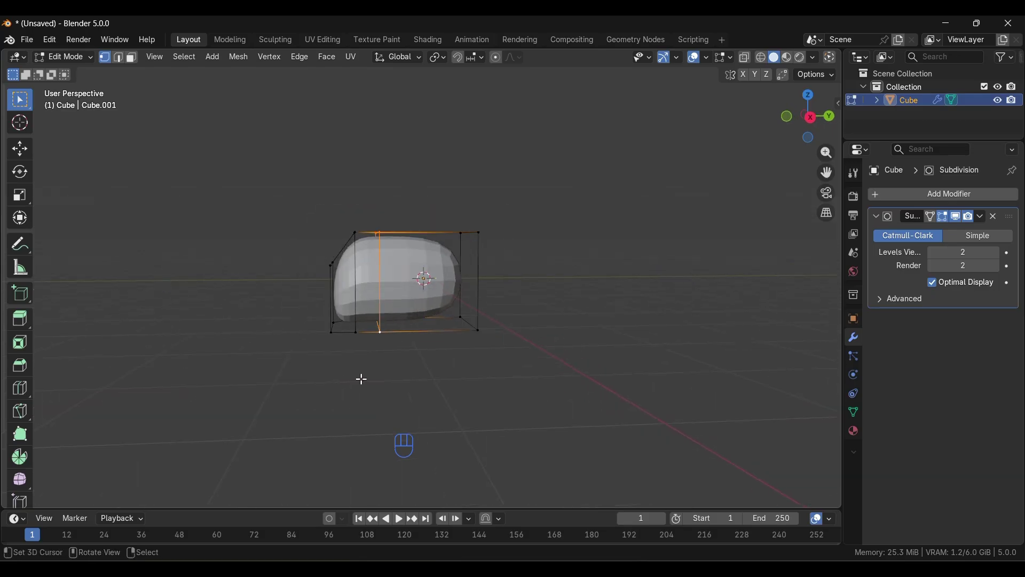
{"action": "key", "text": "g"}
{"action": "key", "text": "y"}
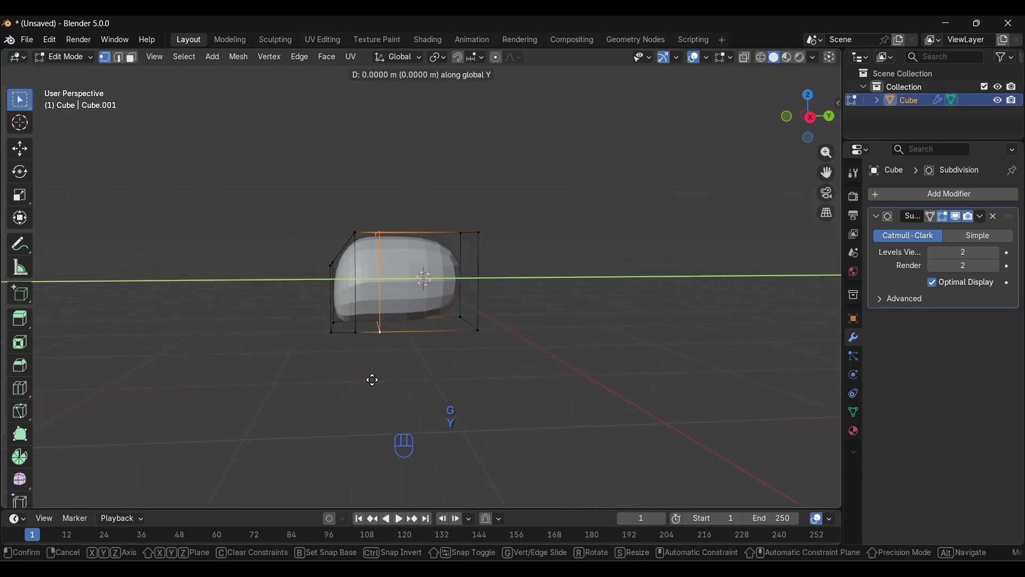
{"action": "left_click", "coordinate": [415, 379]}
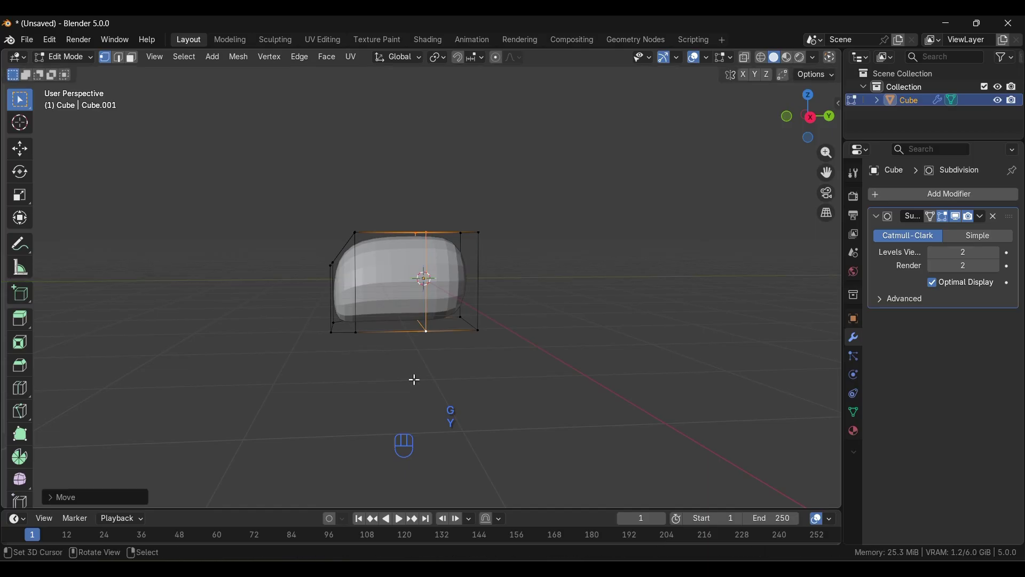
{"action": "key", "text": "s"}
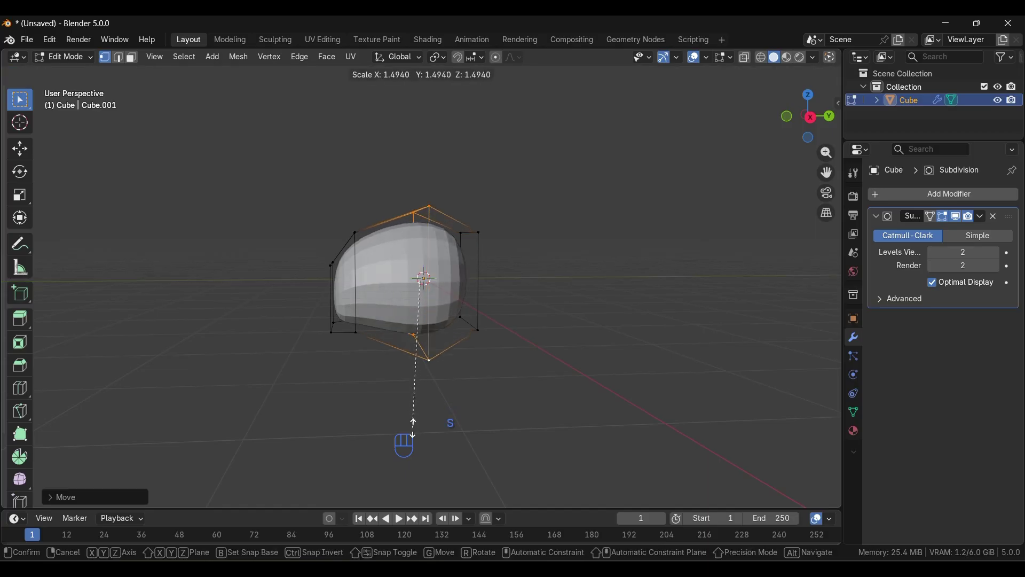
{"action": "left_click", "coordinate": [413, 427]}
Select the small front end face and move it outward along negative Y to lengthen the snout
{"action": "key", "text": "3"}
{"action": "left_click_drag", "start_coordinate": [277, 368], "coordinate": [336, 367], "text": "alt"}
{"action": "left_click", "coordinate": [346, 309]}
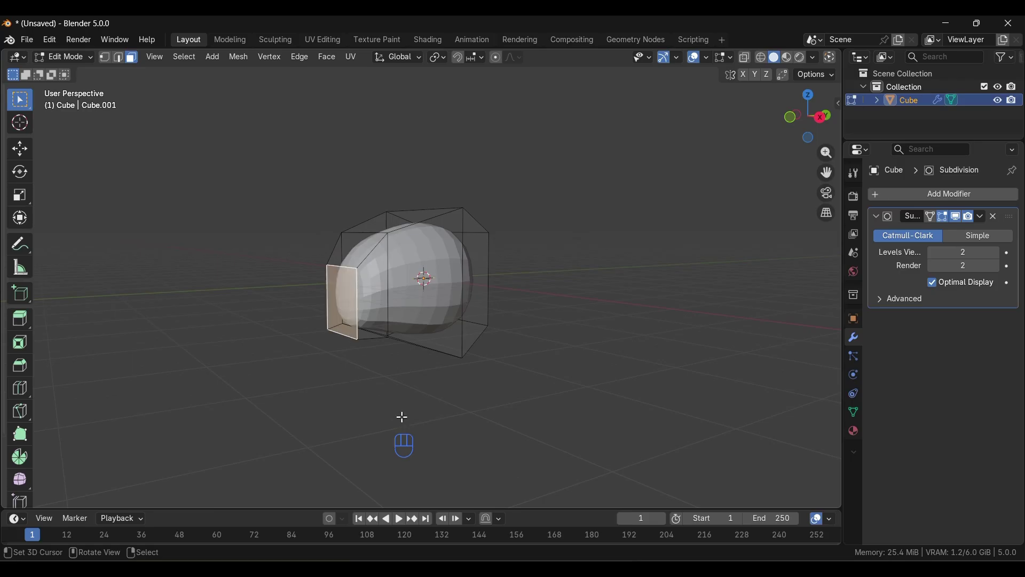
{"action": "key", "text": "g"}
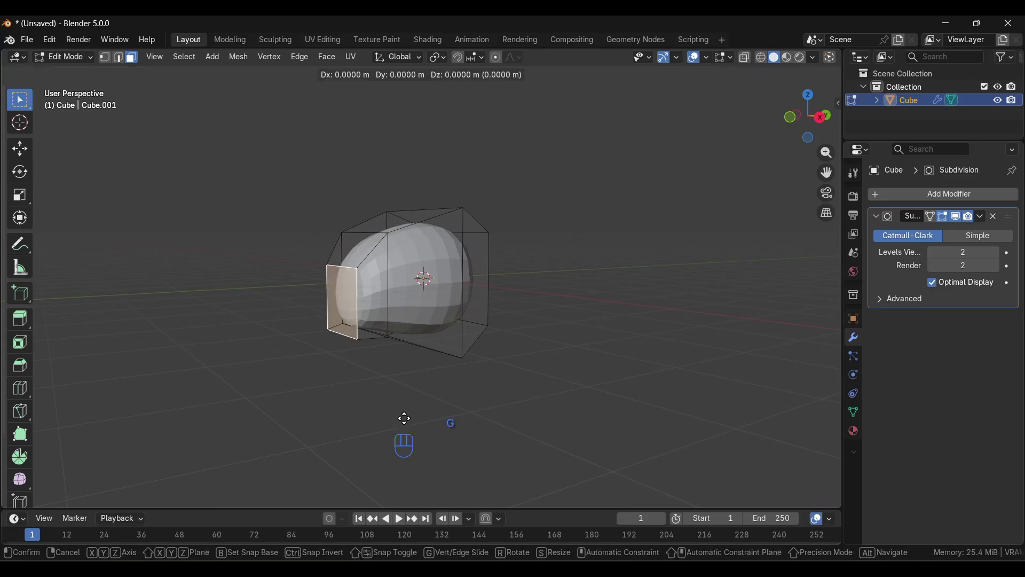
{"action": "key", "text": "y"}
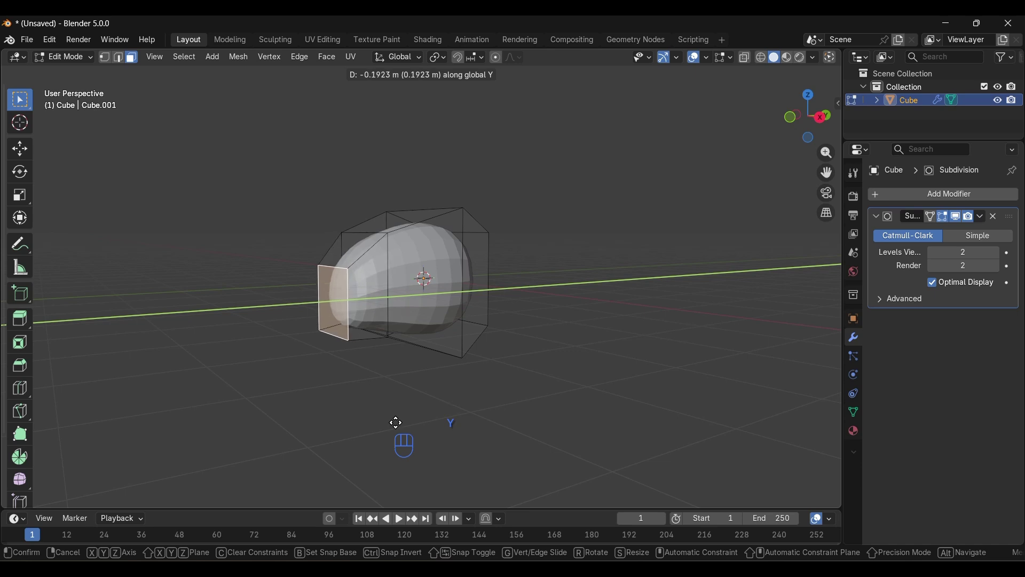
{"action": "left_click", "coordinate": [388, 422]}
Inset the large face at the positive-Y end by about 0.7 m and stretch the inner face taller along Z
{"action": "key", "text": "Tab"}
{"action": "left_click_drag", "start_coordinate": [451, 392], "coordinate": [400, 344], "text": "alt"}
{"action": "key", "text": "Tab"}
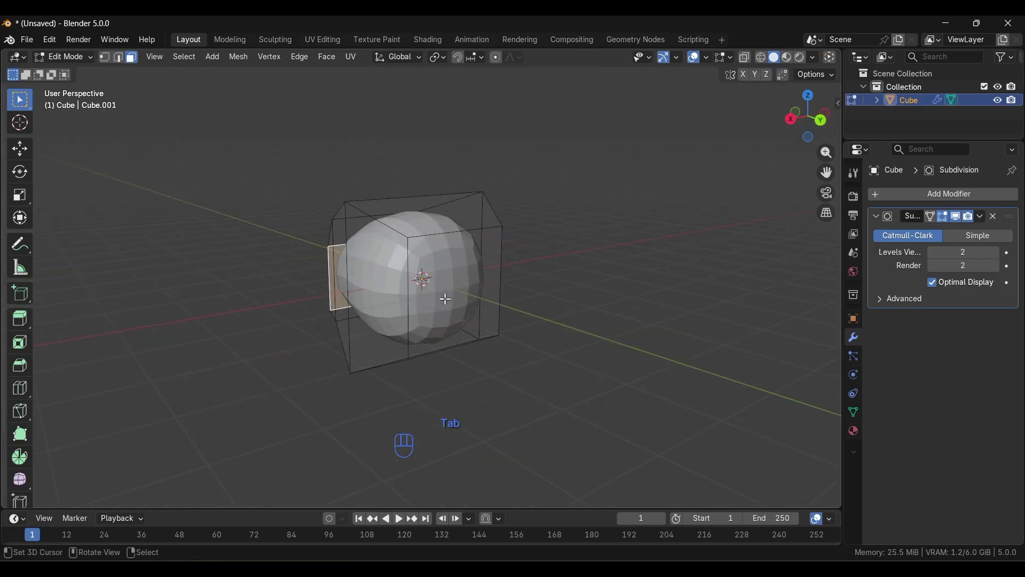
{"action": "left_click_drag", "start_coordinate": [446, 299], "coordinate": [418, 277], "text": "alt"}
{"action": "left_click_drag", "start_coordinate": [302, 382], "coordinate": [411, 379], "text": "alt"}
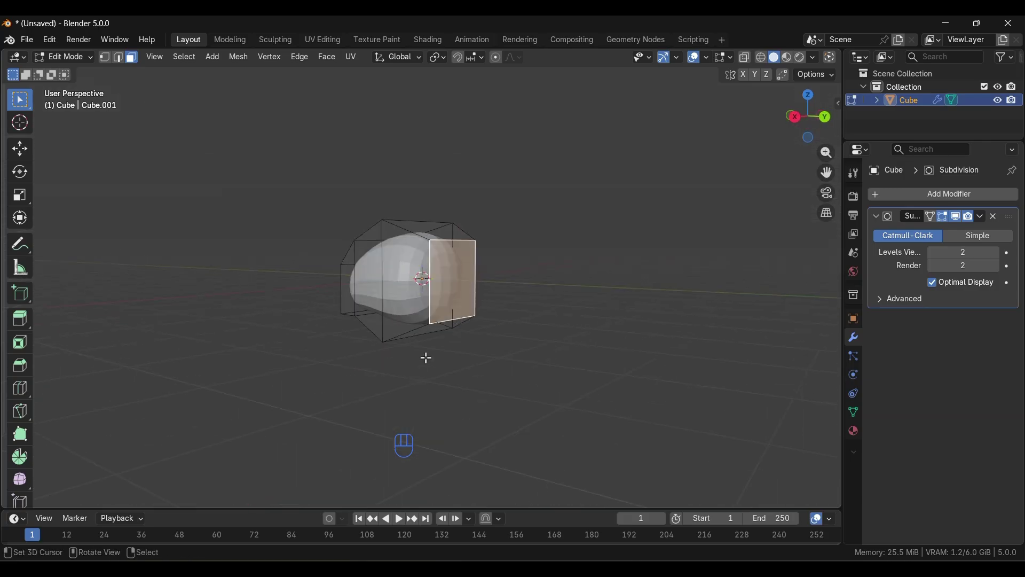
{"action": "key", "text": "i"}
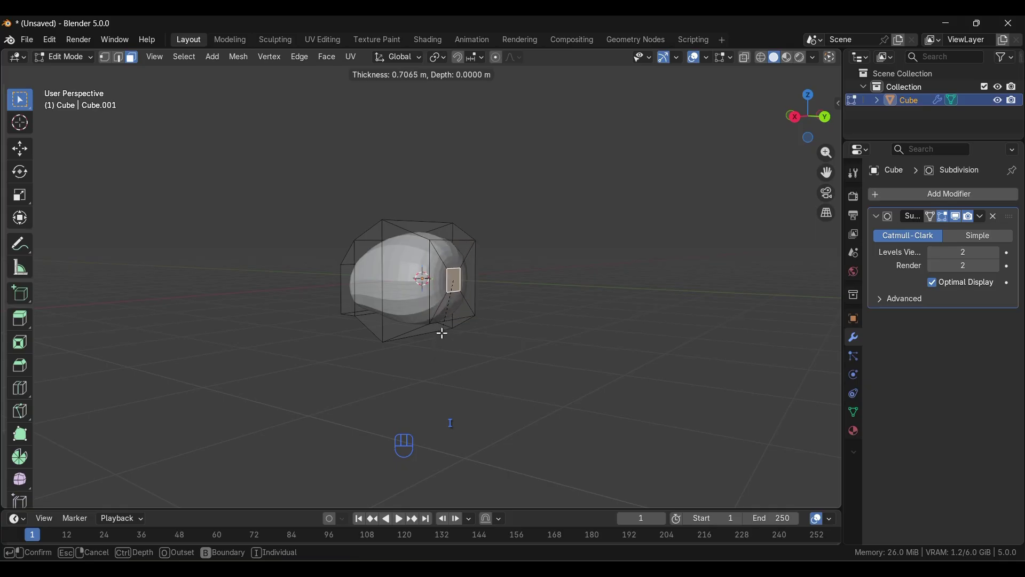
{"action": "left_click", "coordinate": [445, 330]}
{"action": "key", "text": "s"}
{"action": "key", "text": "z"}
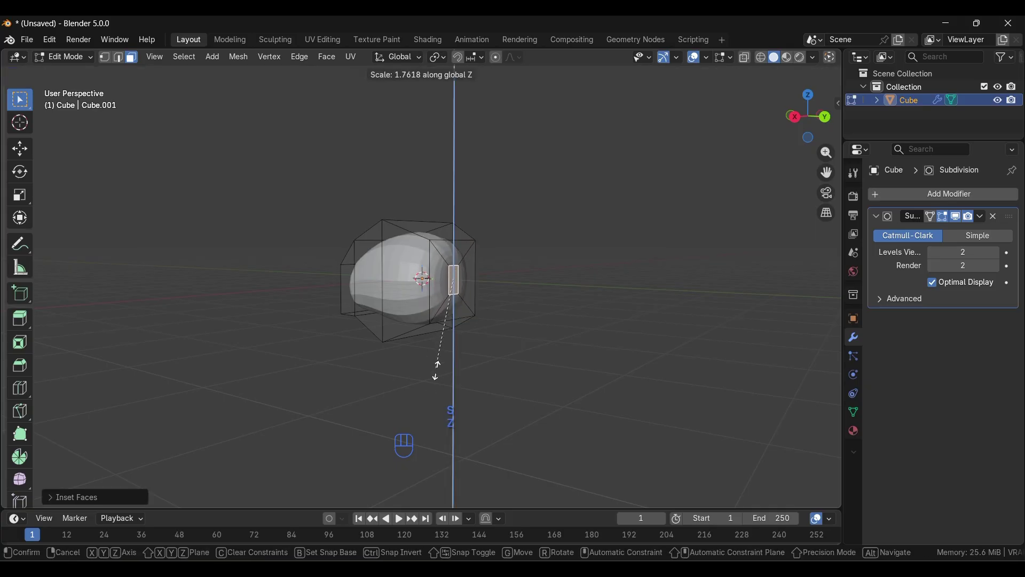
{"action": "left_click", "coordinate": [430, 470]}
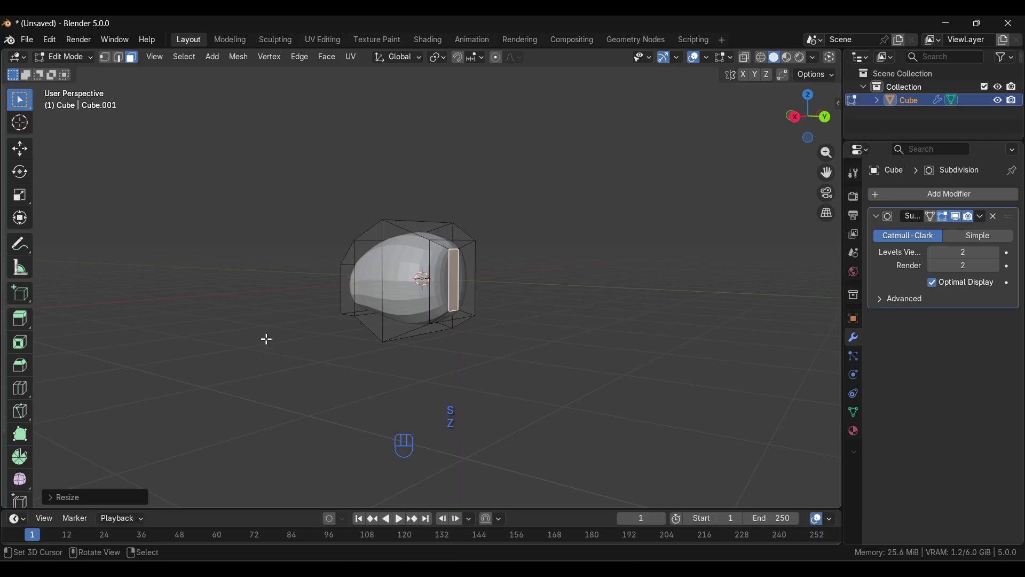
Extrude the inset back face outward twice, about 0.36 m each time, to form a neck
{"action": "middle_click_drag", "start_coordinate": [266, 338], "coordinate": [331, 342]}
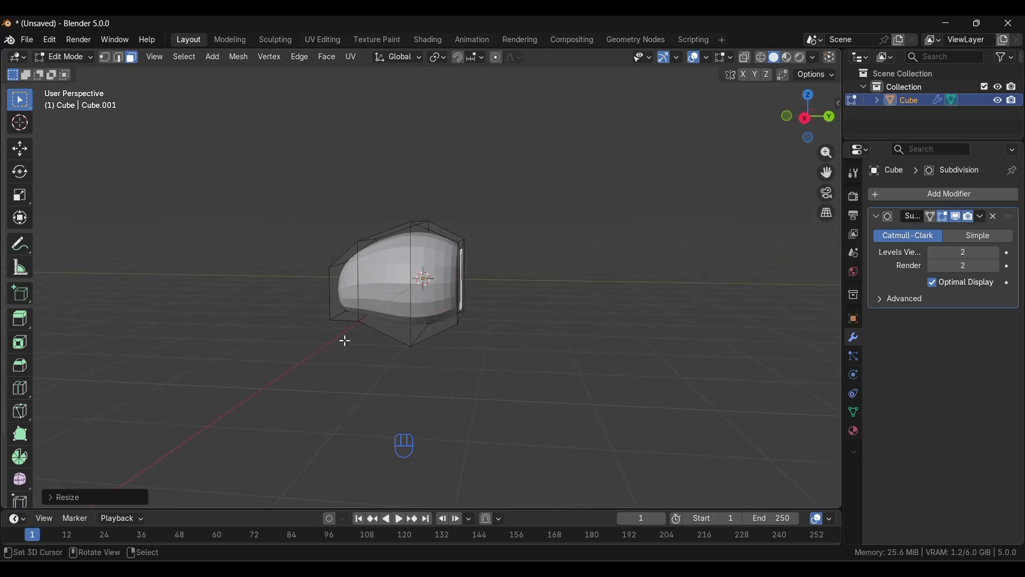
{"action": "key", "text": "e"}
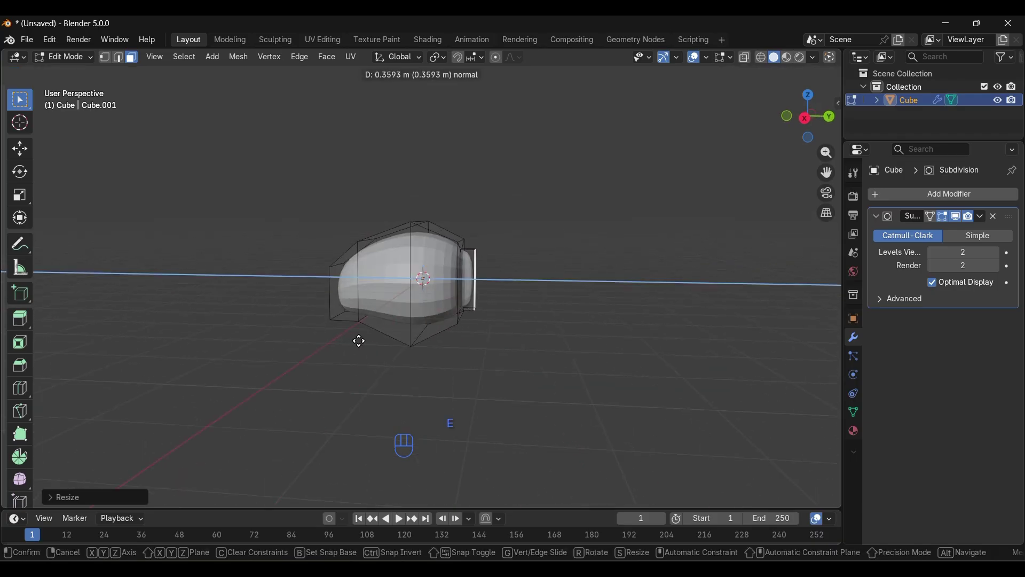
{"action": "left_click", "coordinate": [359, 341]}
{"action": "key", "text": "e"}
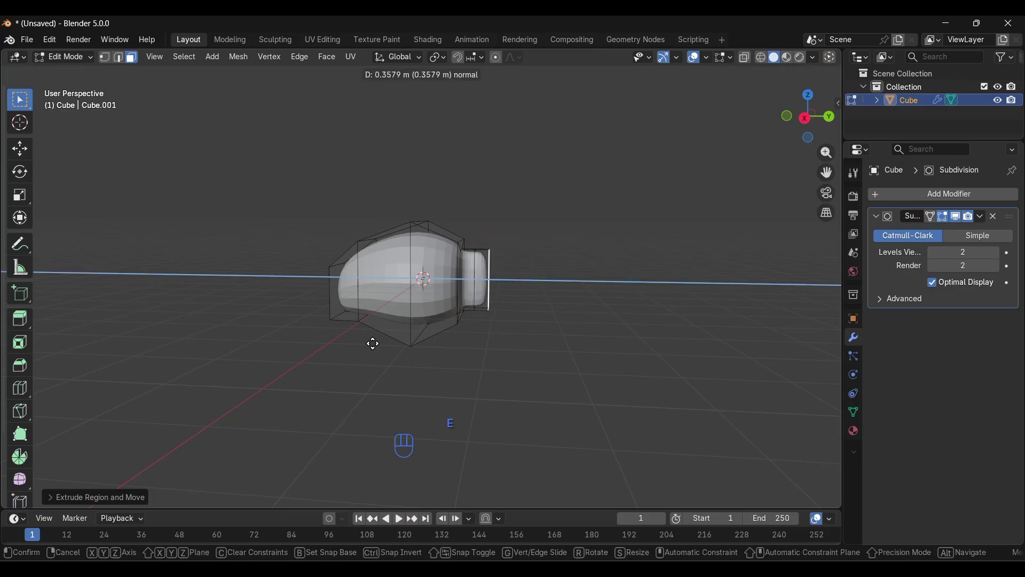
{"action": "left_click", "coordinate": [372, 344]}
Scale up the neck's end face, extrude it outward a short distance to form a flared tail fin, and return to Object Mode
{"action": "key", "text": "s"}
{"action": "left_click", "coordinate": [415, 463]}
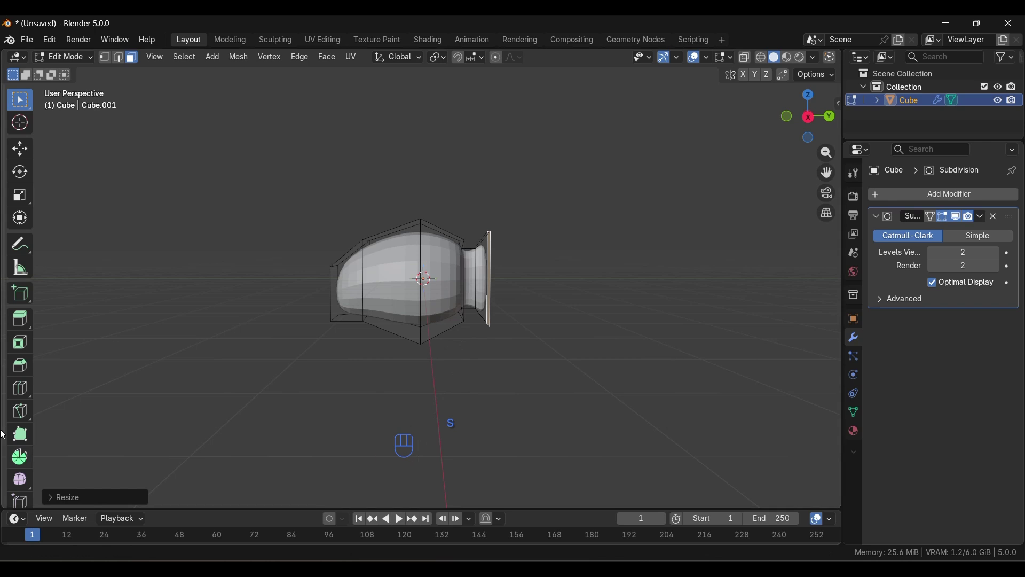
{"action": "key", "text": "e"}
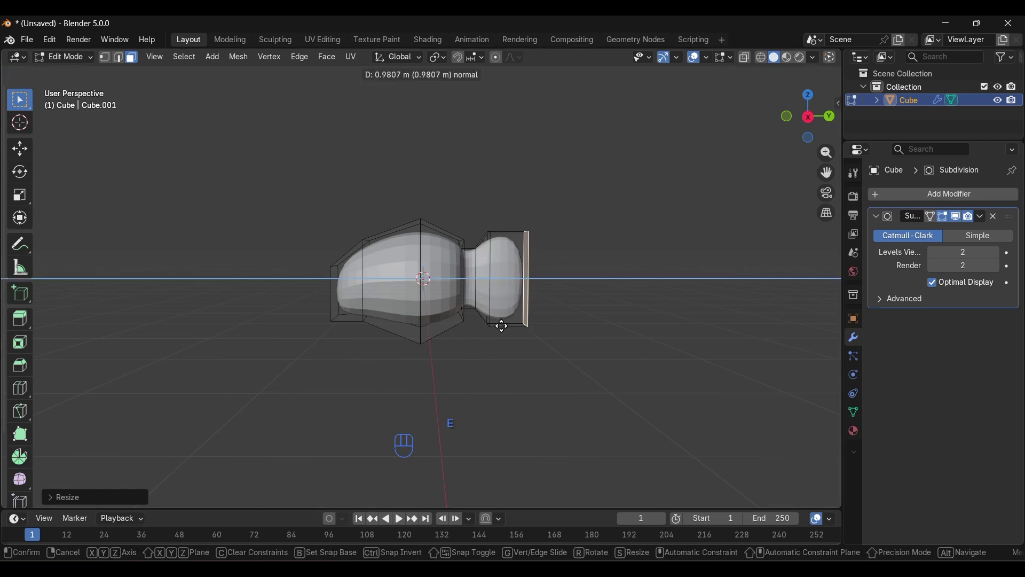
{"action": "left_click", "coordinate": [485, 329]}
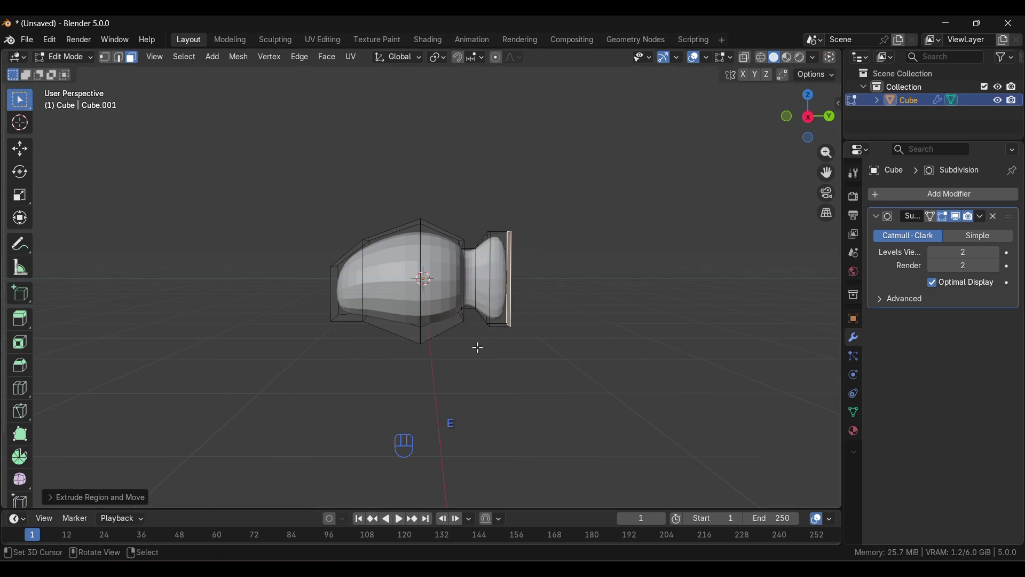
{"action": "key", "text": "Tab"}
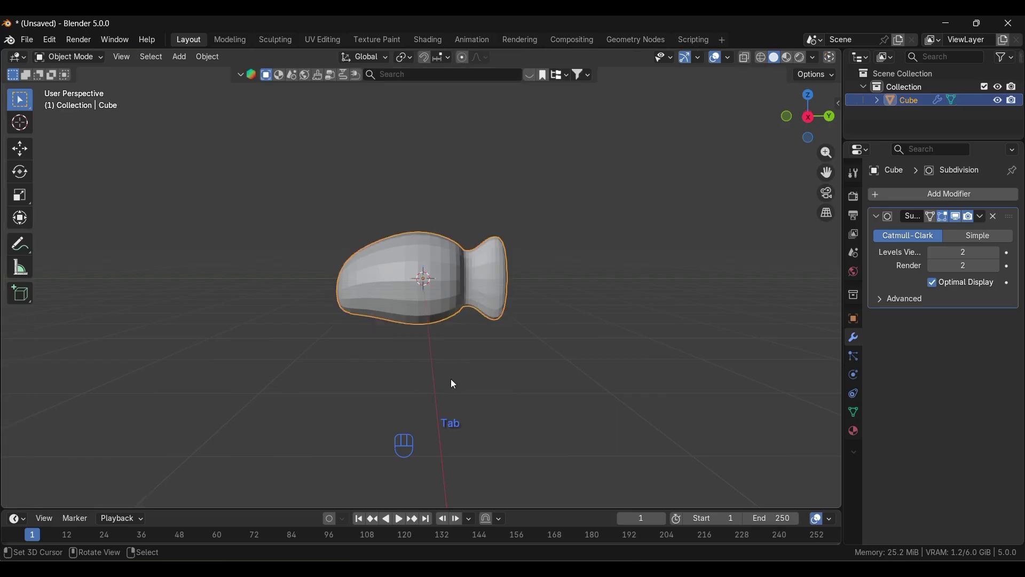
{"action": "middle_click_drag", "start_coordinate": [377, 380], "coordinate": [416, 367]}
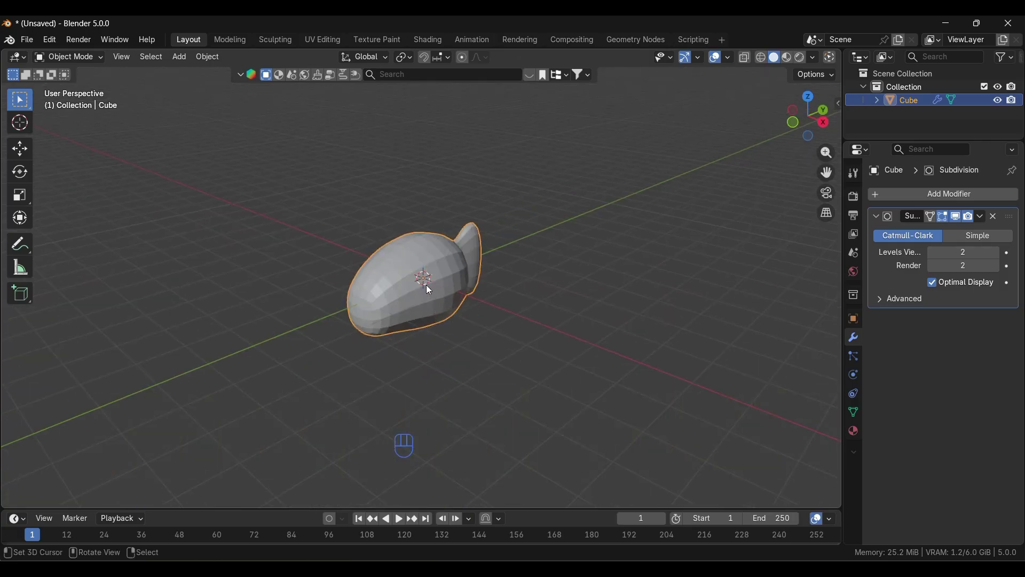
Reset the 3D cursor to the world origin and add a new cube mesh there
{"action": "key", "text": "shift+a"}
{"action": "key", "text": "shift+c"}
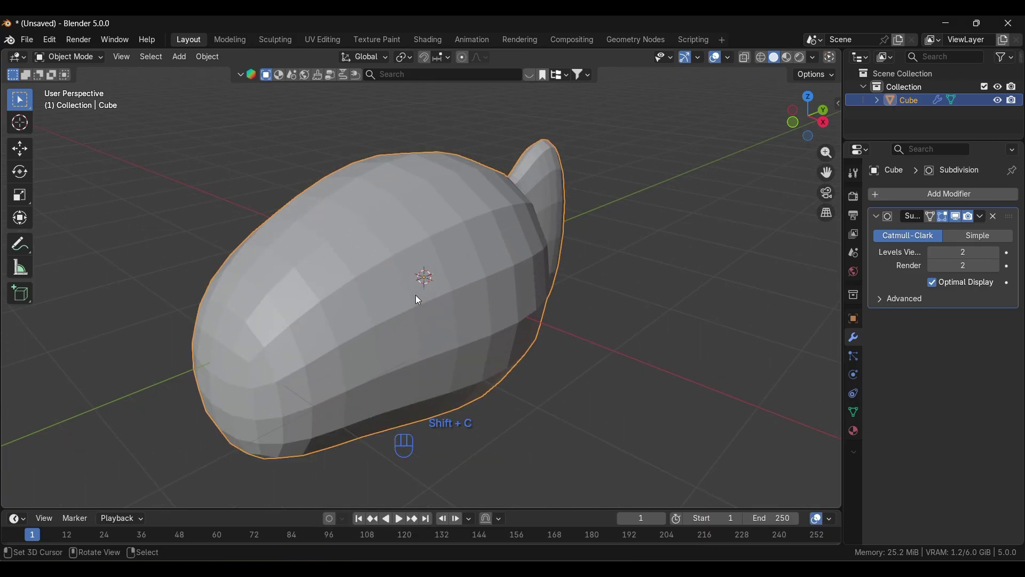
{"action": "key", "text": "shift+a"}
{"action": "mouse_move", "coordinate": [422, 290]}
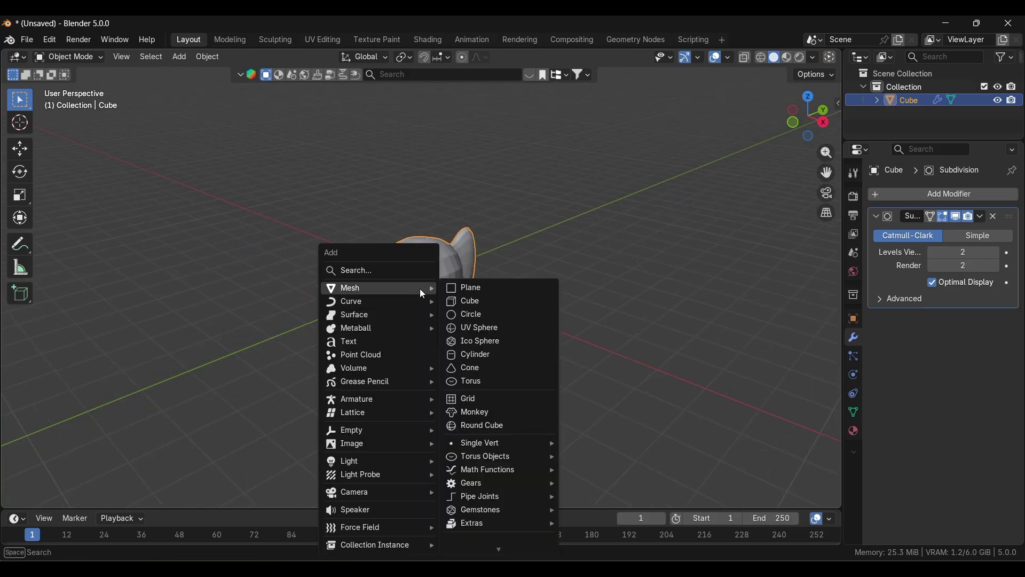
{"action": "left_click", "coordinate": [459, 302]}
Enter Edit Mode on the new cube and move its mesh along positive X to the side of the body
{"action": "key", "text": "Tab"}
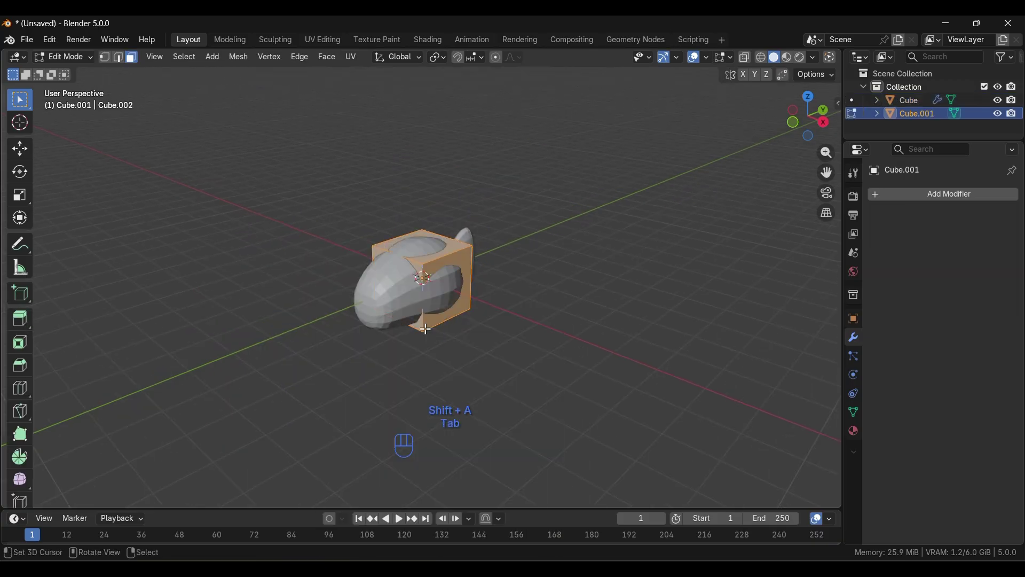
{"action": "key", "text": "g"}
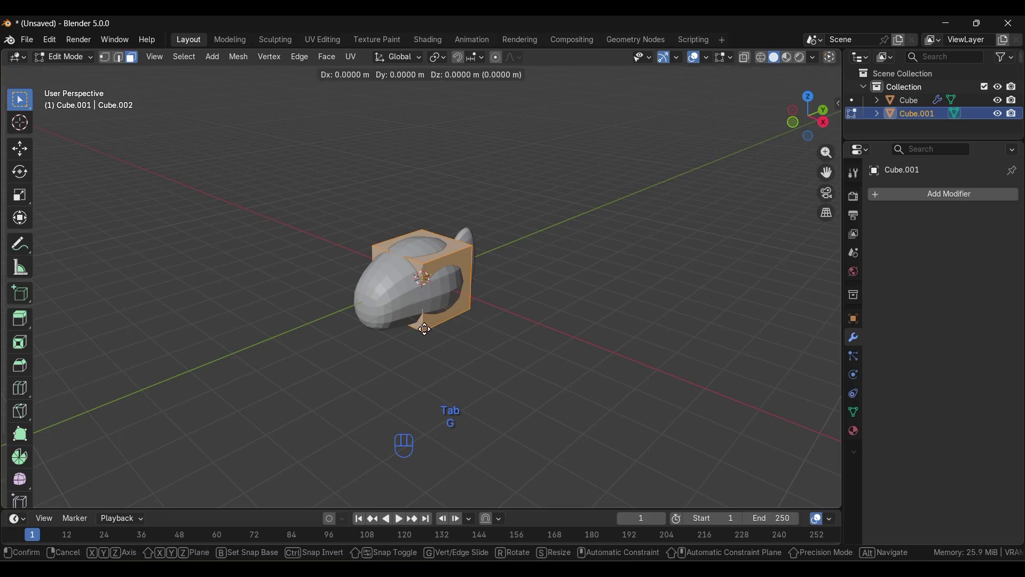
{"action": "key", "text": "x"}
{"action": "left_click", "coordinate": [461, 400]}
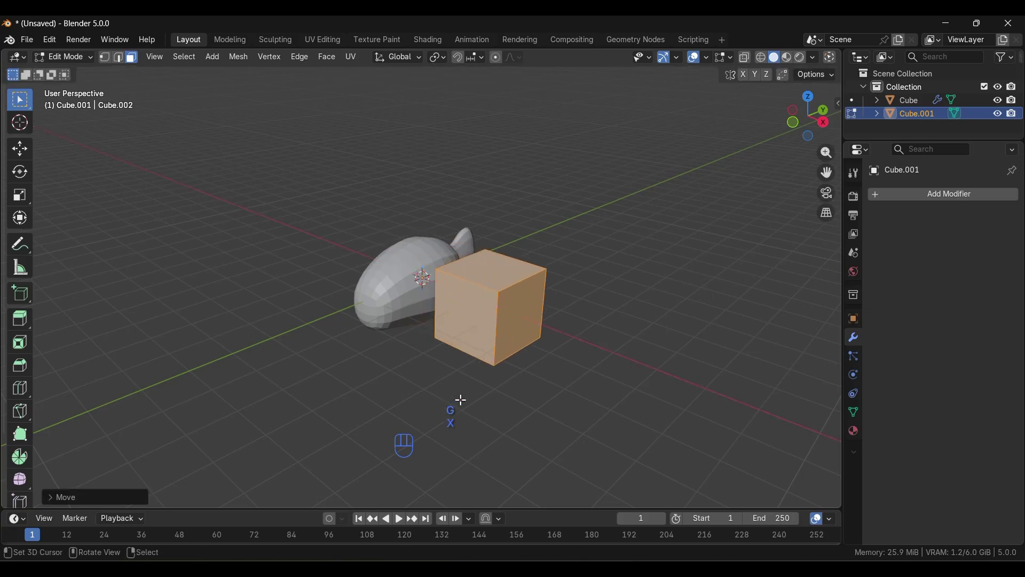
Flatten the cube to about 0.13 along Z and shrink it uniformly into a small fin slab
{"action": "key", "text": "s"}
{"action": "key", "text": "z"}
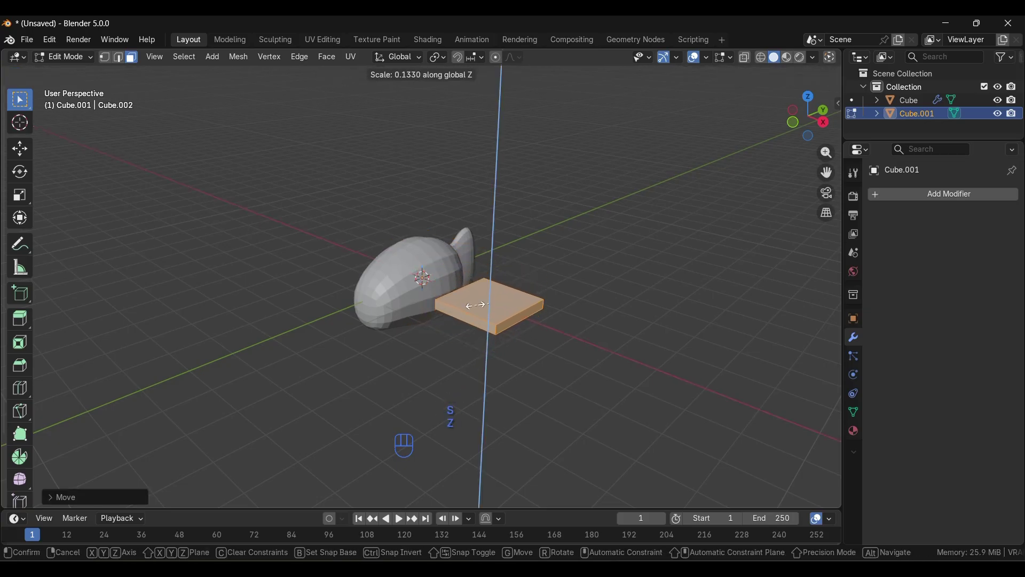
{"action": "left_click", "coordinate": [475, 305]}
{"action": "key", "text": "s"}
{"action": "left_click", "coordinate": [465, 353]}
{"action": "middle_click_drag", "start_coordinate": [466, 353], "coordinate": [505, 345]}
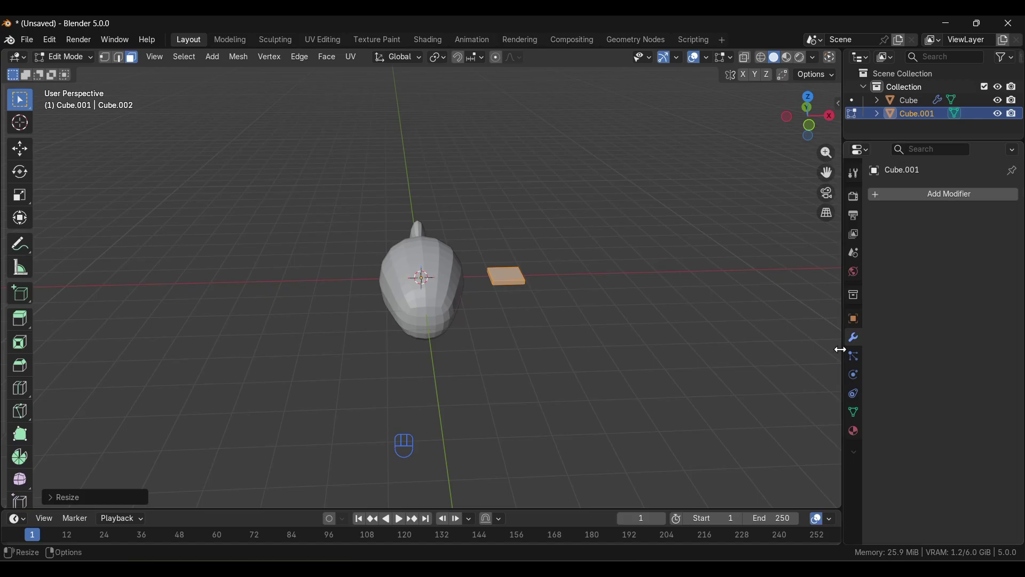
Add a Mirror modifier to the slab so it is duplicated across the X axis
{"action": "left_click", "coordinate": [886, 194]}
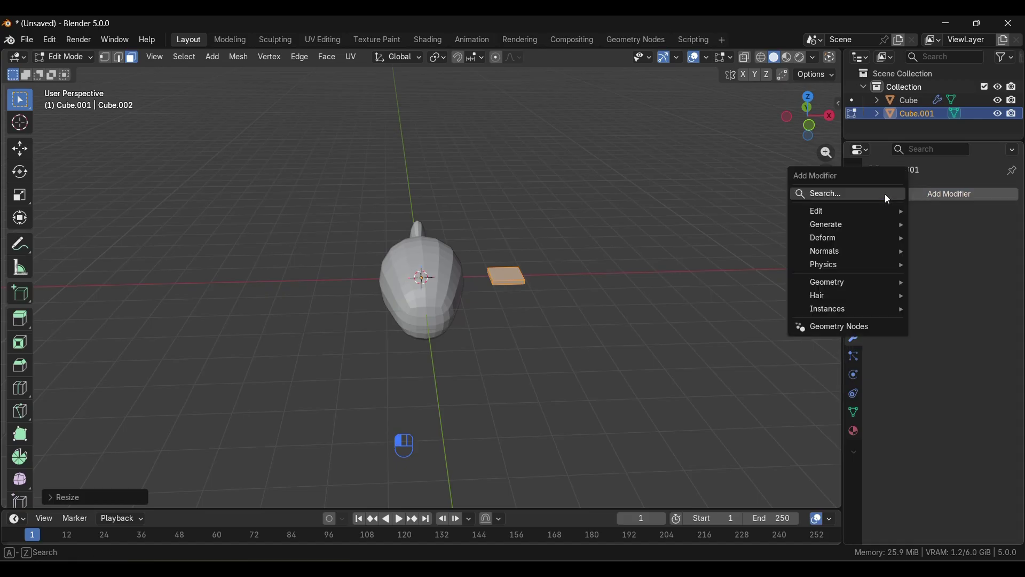
{"action": "left_click", "coordinate": [885, 194]}
{"action": "type", "text": "mirr"}
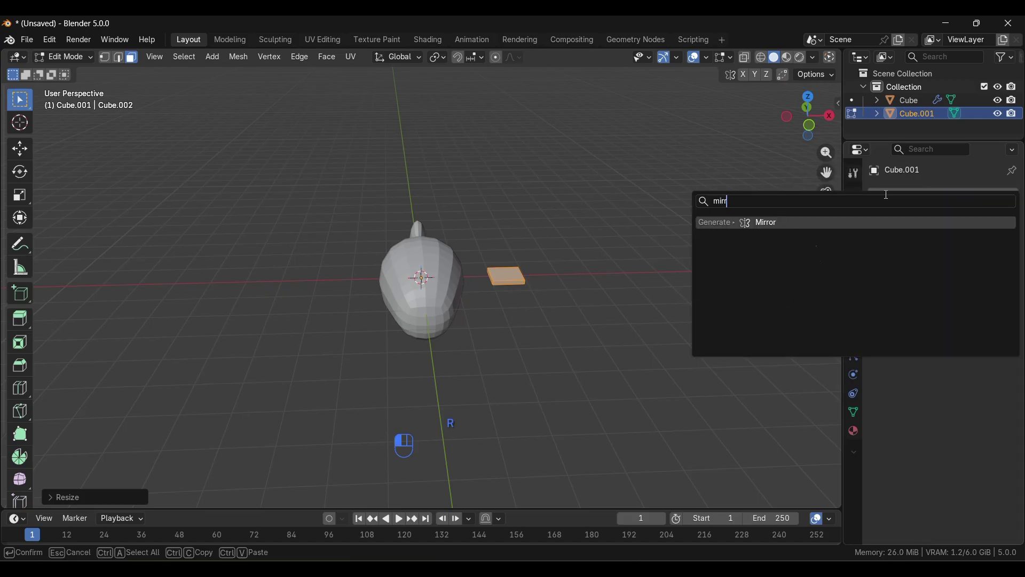
{"action": "left_click", "coordinate": [817, 223]}
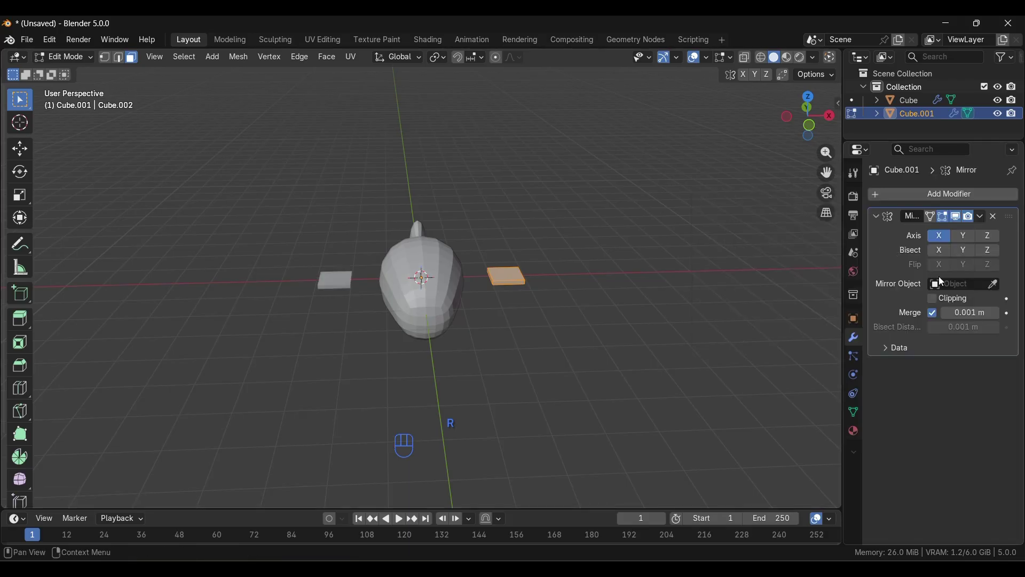
{"action": "key", "text": "g"}
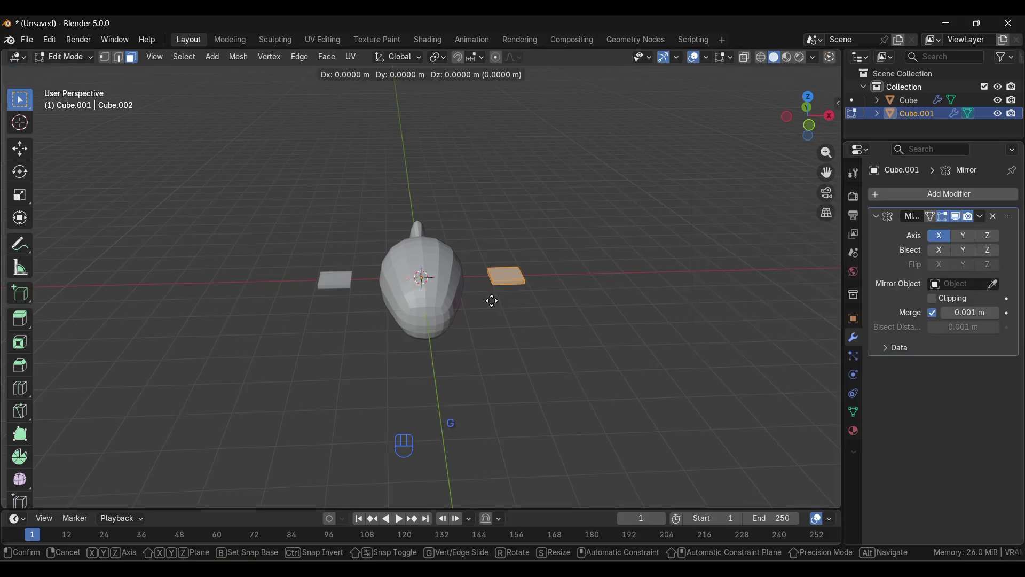
{"action": "key", "text": "y"}
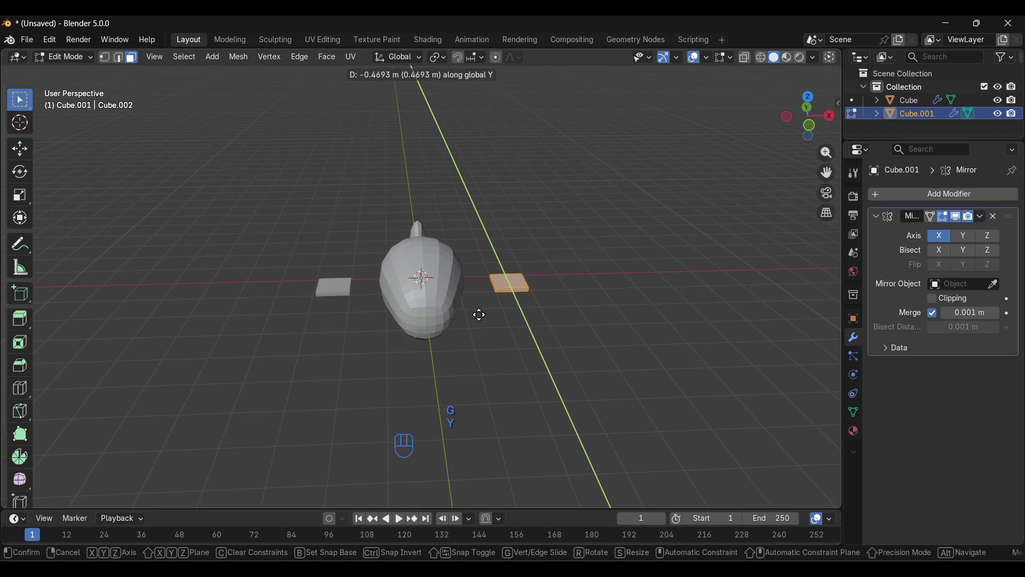
{"action": "right_click", "coordinate": [478, 313]}
{"action": "left_click", "coordinate": [483, 308]}
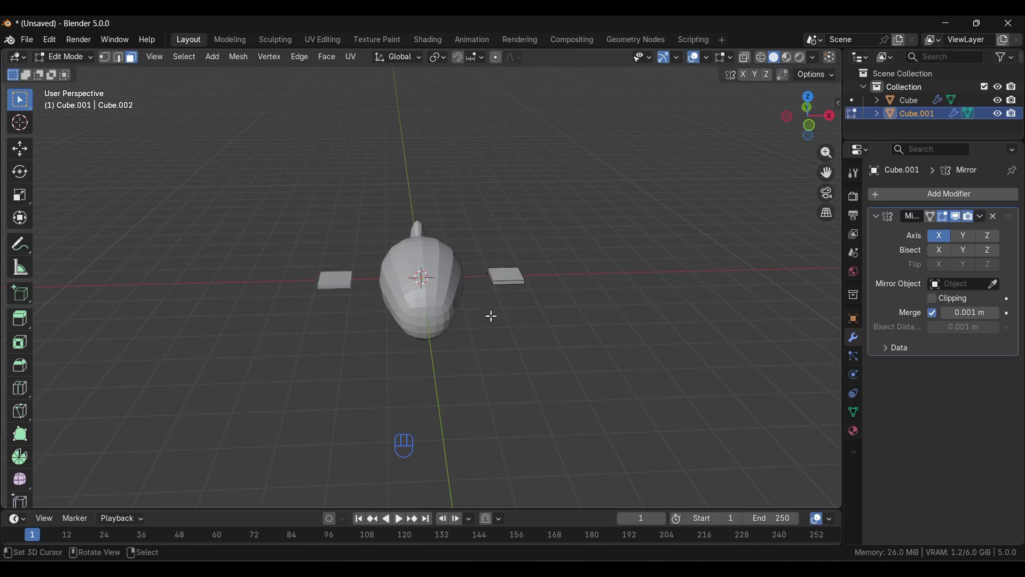
Select the whole slab and move it along X closer to the body's side
{"action": "key", "text": "a"}
{"action": "key", "text": "g"}
{"action": "key", "text": "x"}
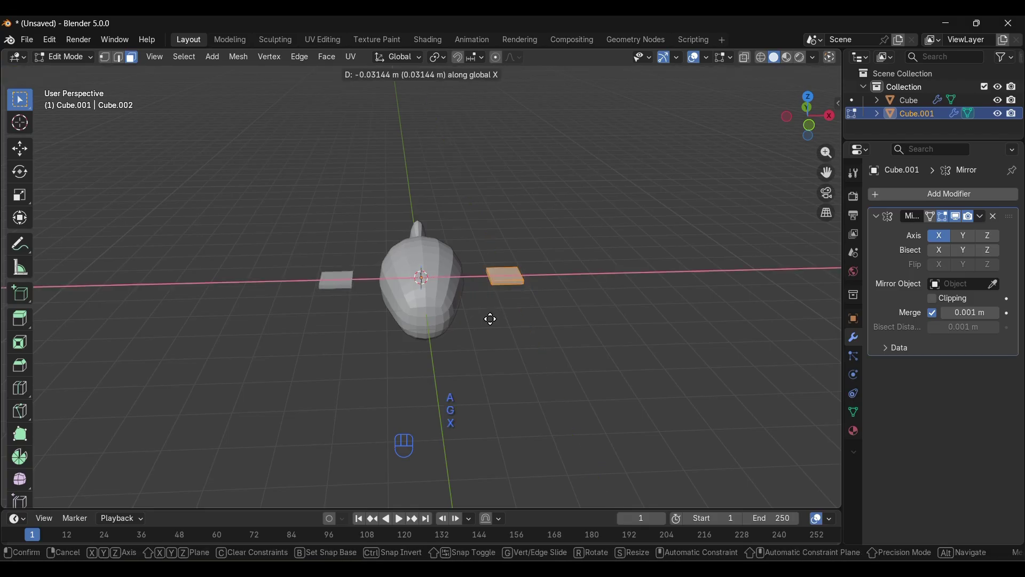
{"action": "left_click", "coordinate": [460, 328]}
With X-ray on, select the slab's body-side vertices and scale them along Y to less than half their width to taper the fin
{"action": "middle_click_drag", "start_coordinate": [488, 327], "coordinate": [380, 340]}
{"action": "key", "text": "alt+z"}
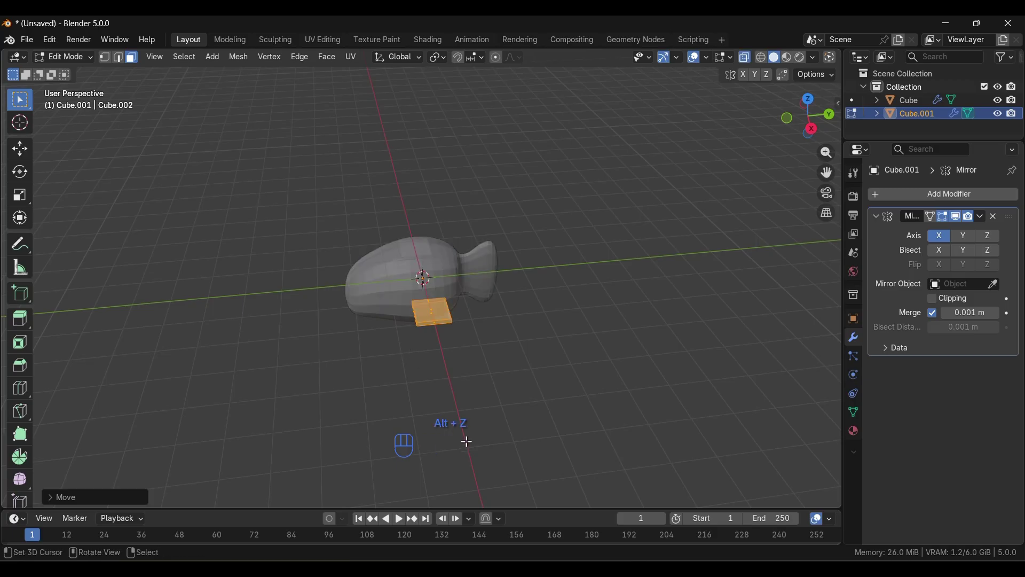
{"action": "middle_click_drag", "start_coordinate": [433, 395], "coordinate": [408, 385]}
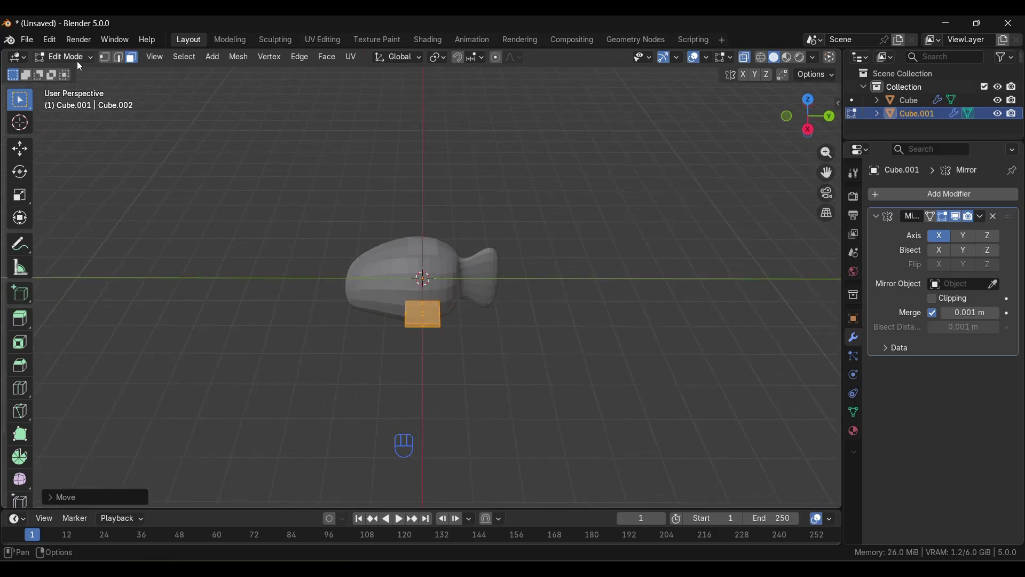
{"action": "left_click", "coordinate": [104, 59]}
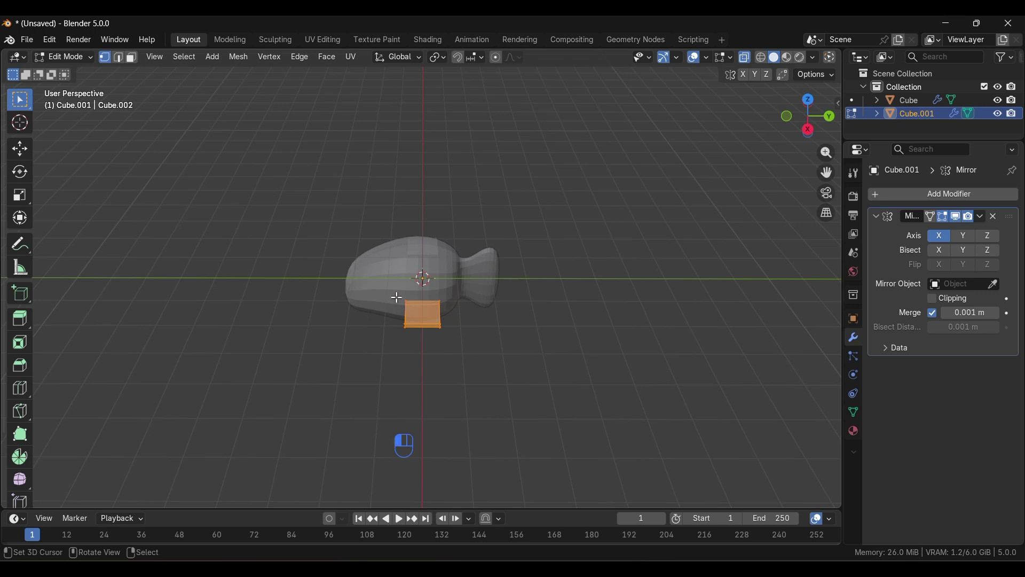
{"action": "left_click", "coordinate": [456, 304]}
{"action": "key", "text": "s"}
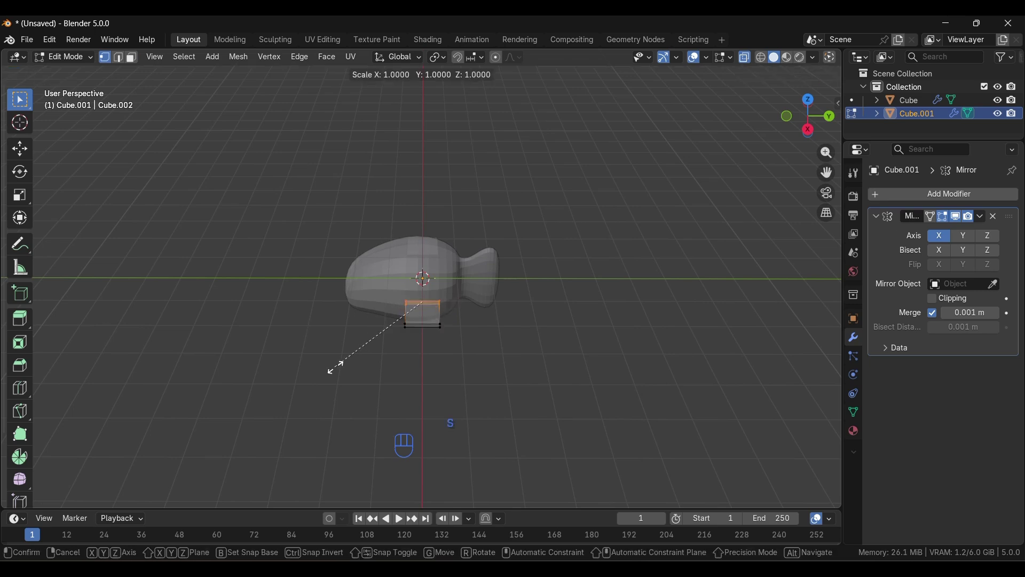
{"action": "key", "text": "y"}
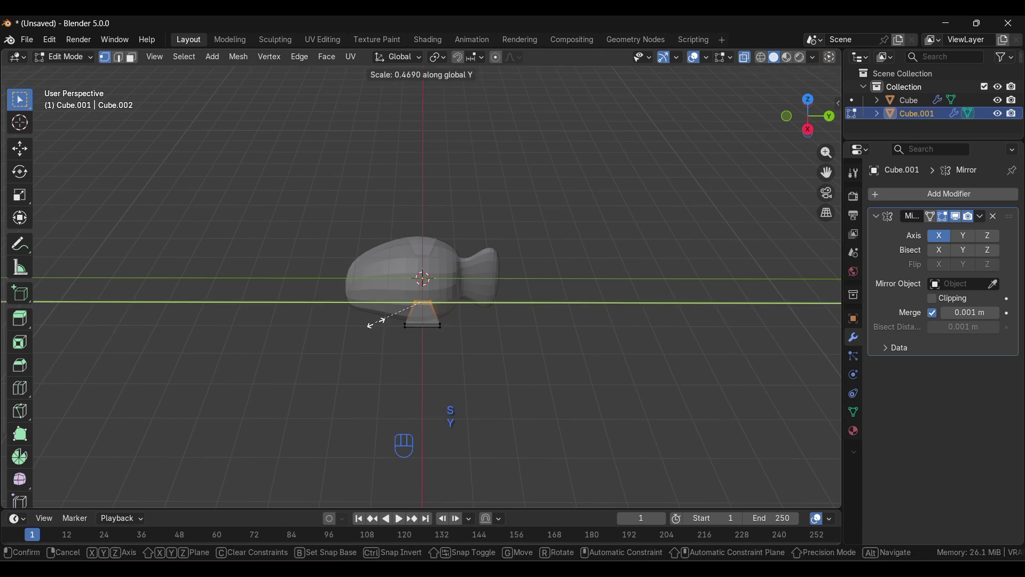
{"action": "left_click", "coordinate": [381, 317]}
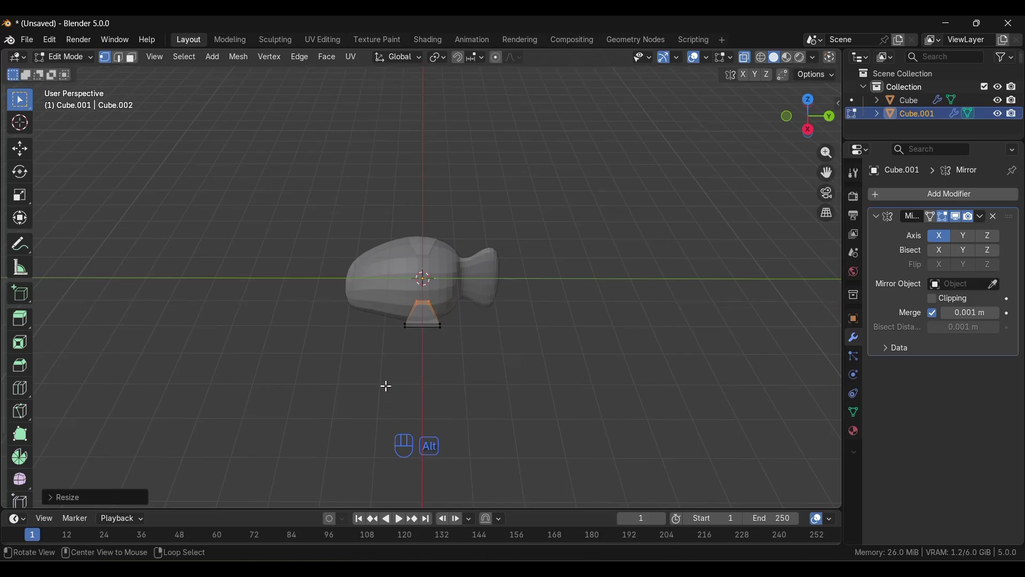
Select the entire side fin and lower it along Z to the underside of the body
{"action": "mouse_move", "coordinate": [384, 385]}
{"action": "middle_mouse_down"}
{"action": "mouse_move", "coordinate": [430, 351]}
{"action": "mouse_move", "coordinate": [465, 339]}
{"action": "mouse_move", "coordinate": [473, 350]}
{"action": "mouse_move", "coordinate": [443, 367]}
{"action": "mouse_move", "coordinate": [445, 359]}
{"action": "mouse_move", "coordinate": [370, 371]}
{"action": "mouse_move", "coordinate": [383, 373]}
{"action": "middle_mouse_up"}
{"action": "key", "text": "a"}
{"action": "key", "text": "g"}
{"action": "key", "text": "z"}
{"action": "left_click", "coordinate": [433, 369]}
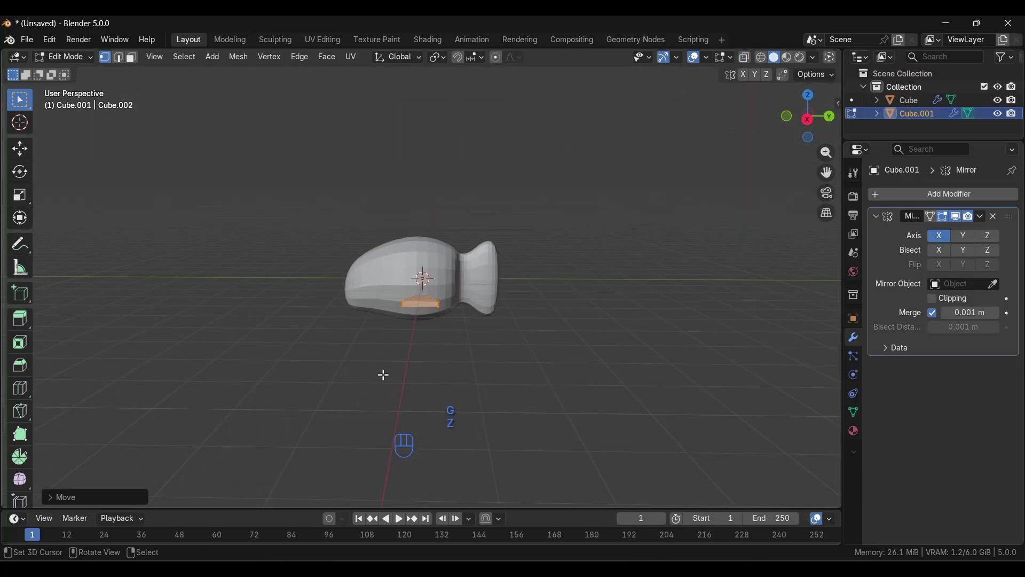
Enlarge the side fin slightly and shift it a little along Y
{"action": "key", "text": "s"}
{"action": "left_click", "coordinate": [368, 387]}
{"action": "key", "text": "g"}
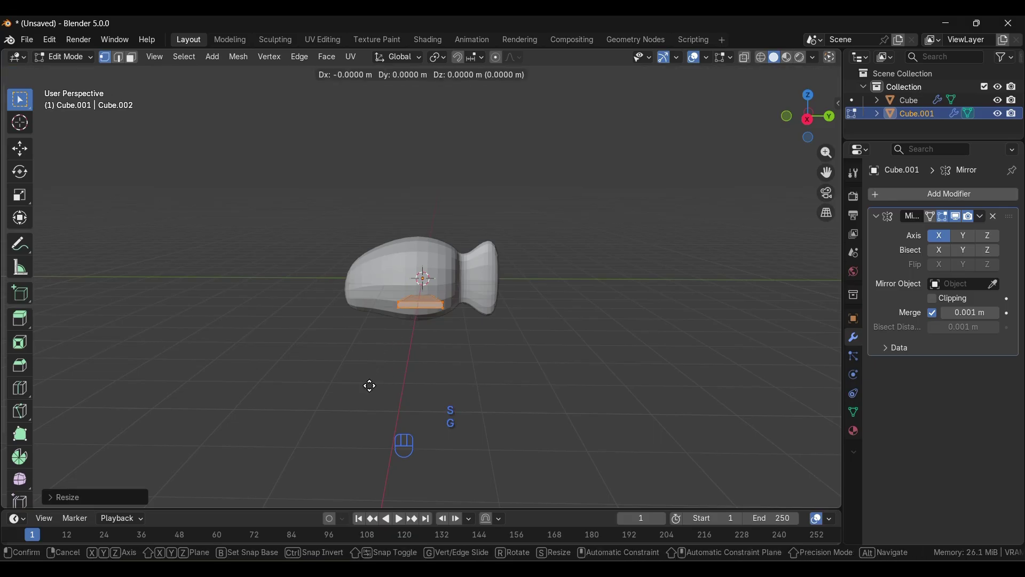
{"action": "key", "text": "y"}
{"action": "left_click", "coordinate": [363, 390]}
Add a loop cut near the middle of the side fin, running from the body to the outer edge
{"action": "middle_click_drag", "start_coordinate": [366, 394], "coordinate": [442, 320]}
{"action": "scroll", "coordinate": [463, 364], "scroll_direction": "up", "scroll_amount": 3}
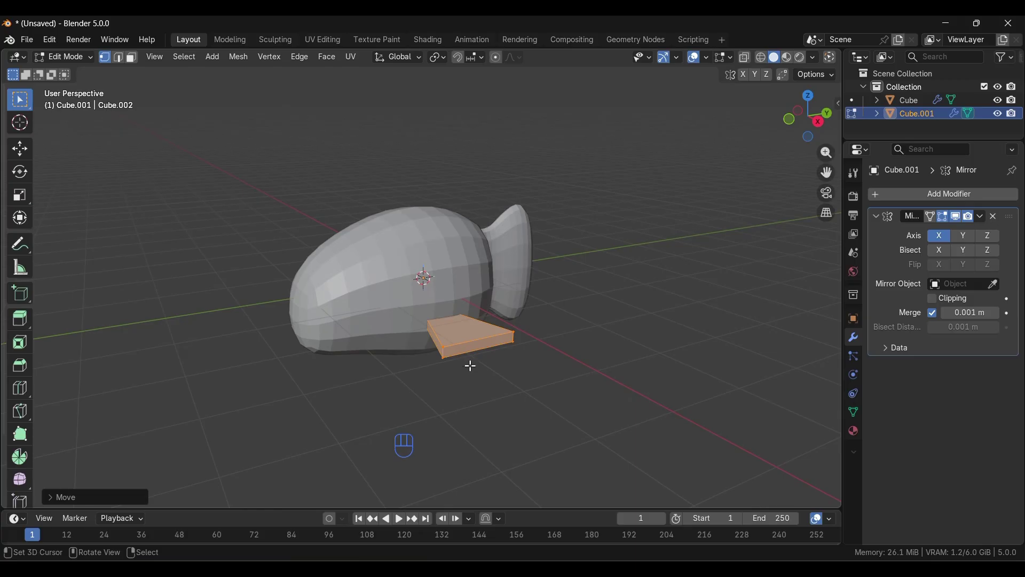
{"action": "key", "text": "ctrl"}
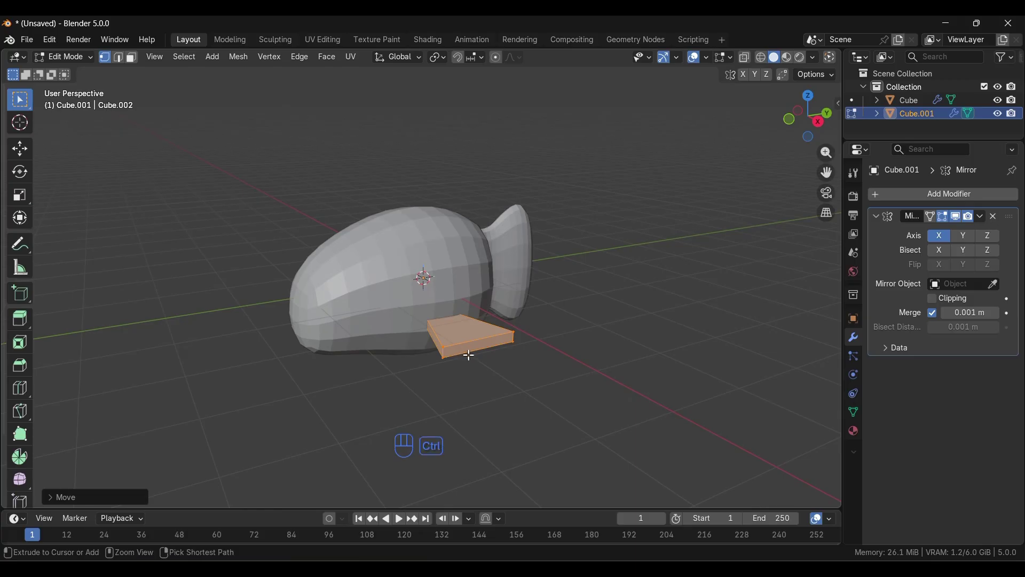
{"action": "key", "text": "ctrl+r"}
{"action": "left_click", "coordinate": [469, 356]}
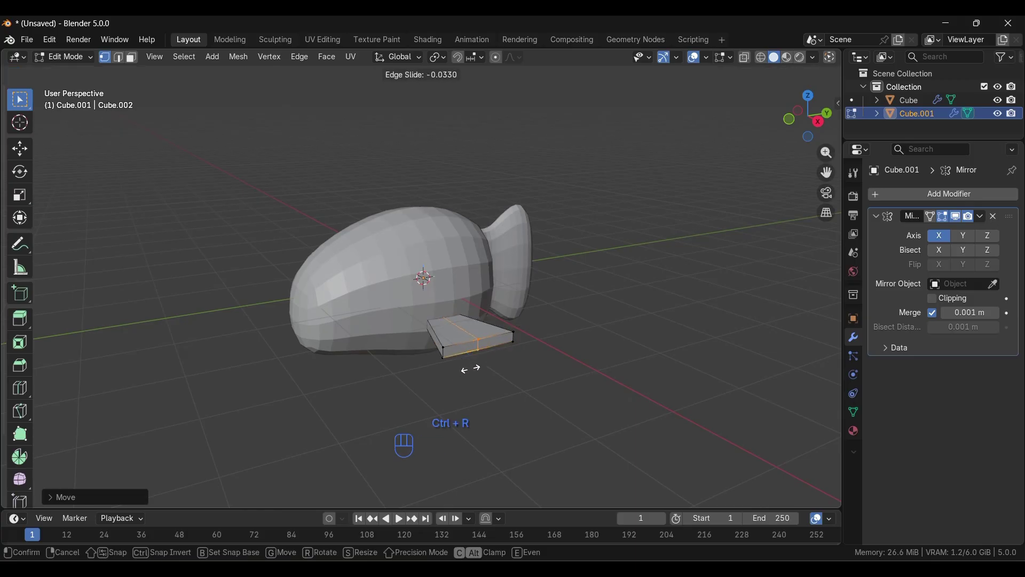
{"action": "left_click", "coordinate": [480, 401]}
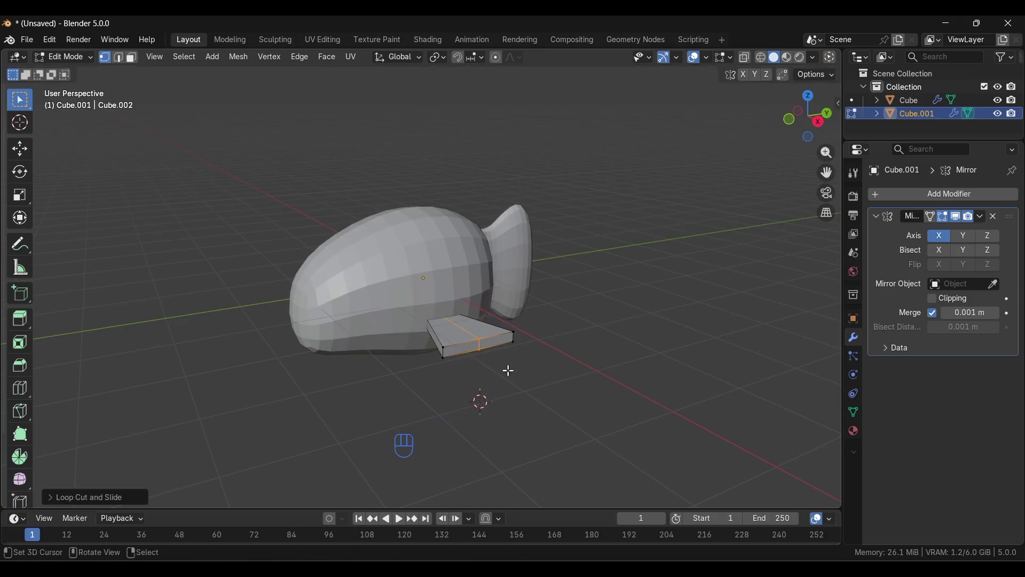
With X-ray on, move the middle vertices of the side fin's outer edge outwards along X to give it a pointed outline
{"action": "scroll", "coordinate": [473, 353], "scroll_direction": "up", "scroll_amount": 3}
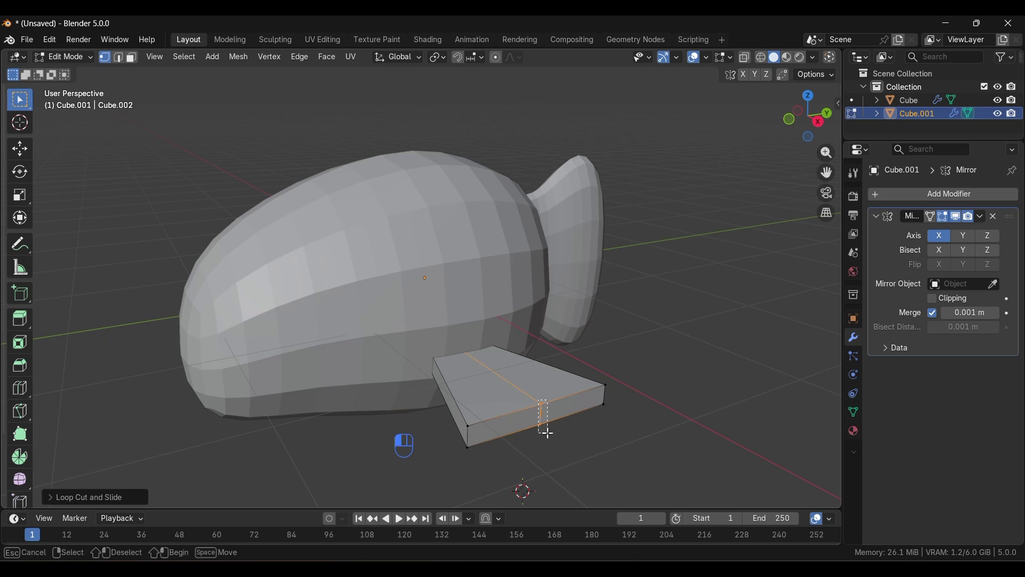
{"action": "key", "text": "alt+z"}
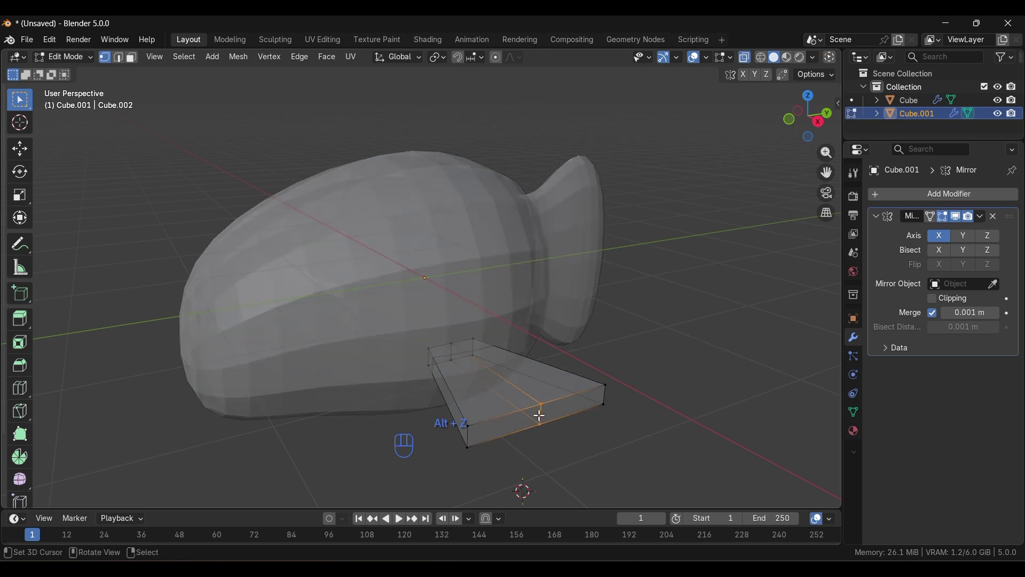
{"action": "middle_click_drag", "start_coordinate": [529, 432], "coordinate": [566, 419]}
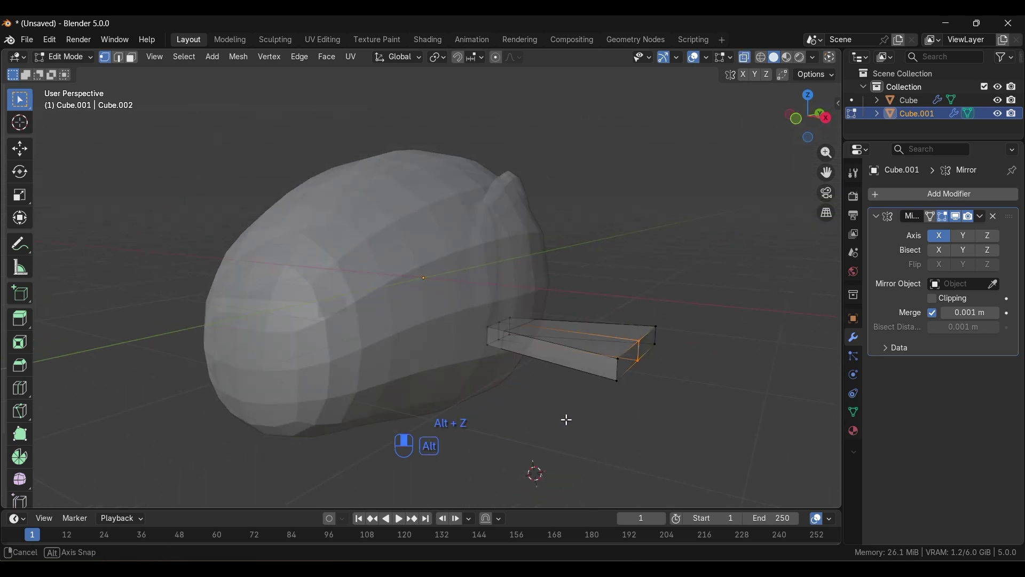
{"action": "key", "text": "g"}
{"action": "key", "text": "x"}
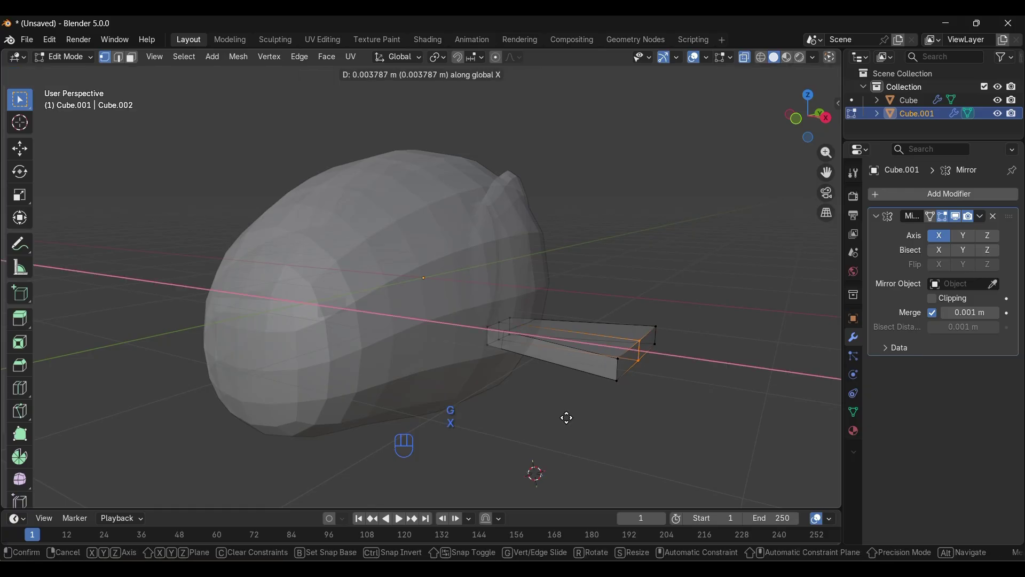
{"action": "left_click", "coordinate": [602, 415]}
{"action": "key", "text": "Tab"}
{"action": "key", "text": "alt+z"}
From the side view, rotate the entire side fin mesh about 21 degrees to tilt it against the body
{"action": "middle_click_drag", "start_coordinate": [635, 395], "coordinate": [373, 369]}
{"action": "scroll", "coordinate": [534, 427], "scroll_direction": "down", "scroll_amount": 5}
{"action": "key", "text": "r"}
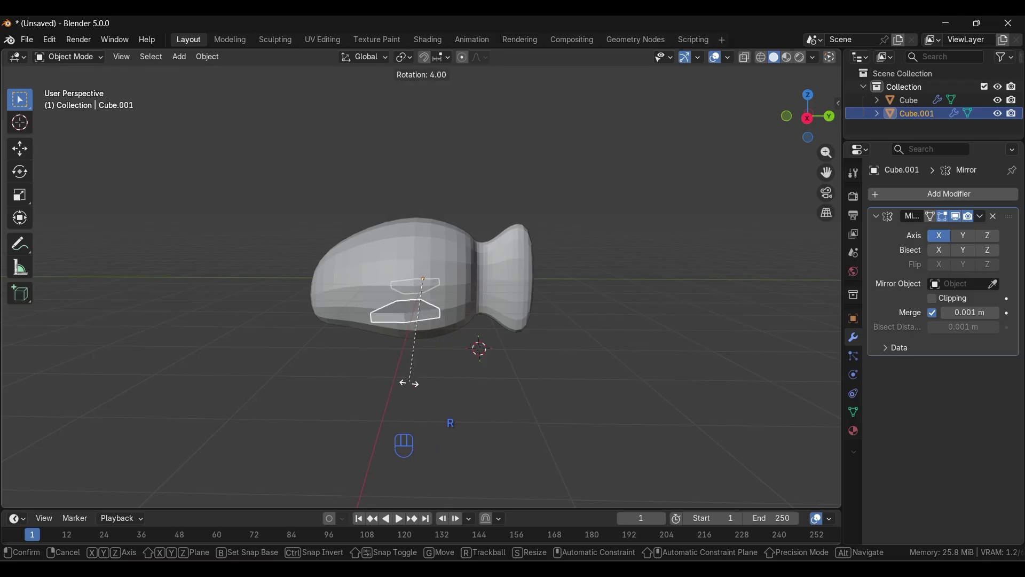
{"action": "left_click", "coordinate": [397, 385]}
{"action": "key", "text": "Tab"}
{"action": "key", "text": "a"}
{"action": "key", "text": "r"}
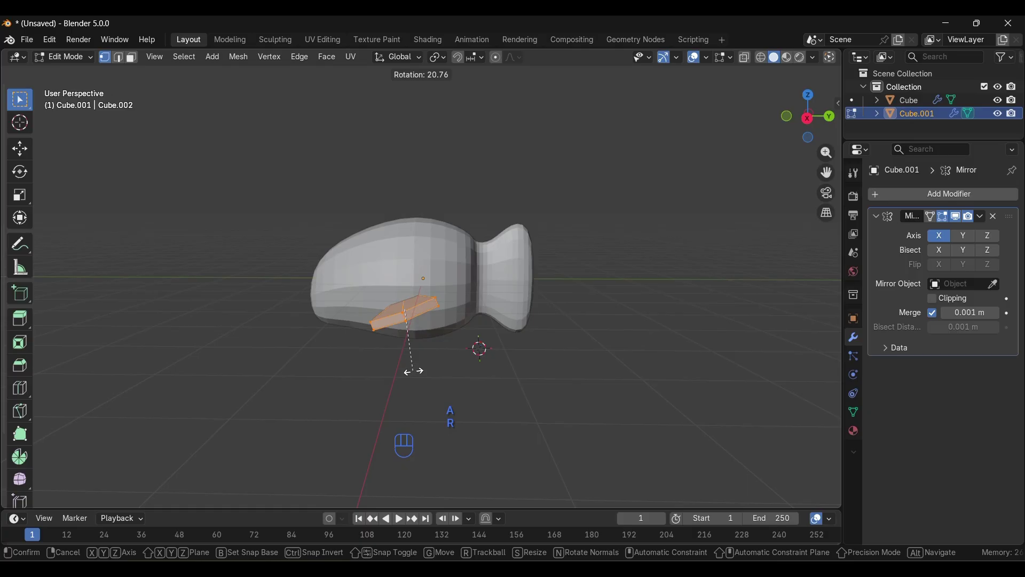
{"action": "left_click", "coordinate": [413, 371]}
Angle the side fin further with a free trackball rotation, then return to Object Mode
{"action": "middle_click_drag", "start_coordinate": [361, 361], "coordinate": [389, 355]}
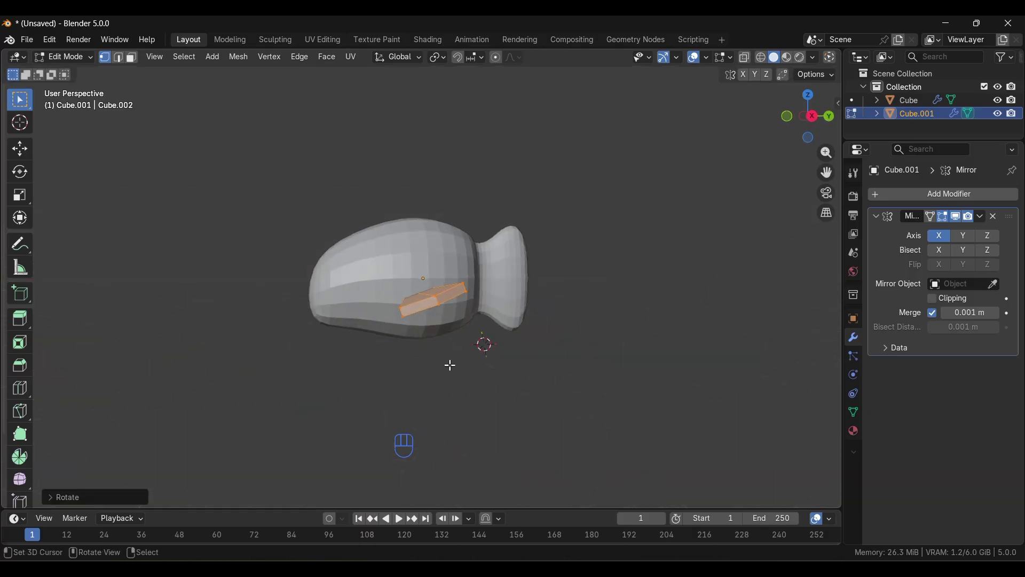
{"action": "key", "text": "r"}
{"action": "key", "text": "r"}
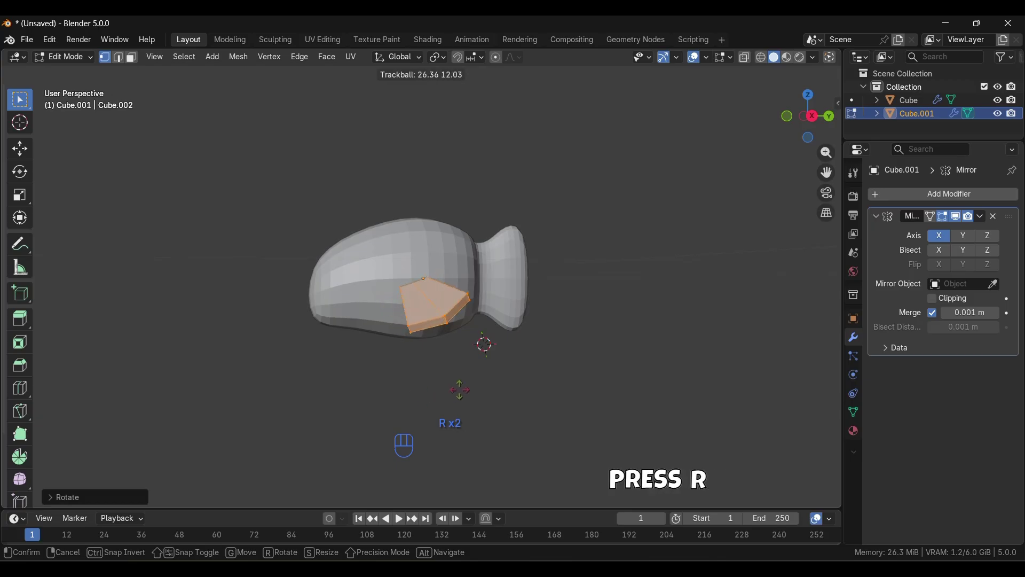
{"action": "left_click", "coordinate": [444, 378]}
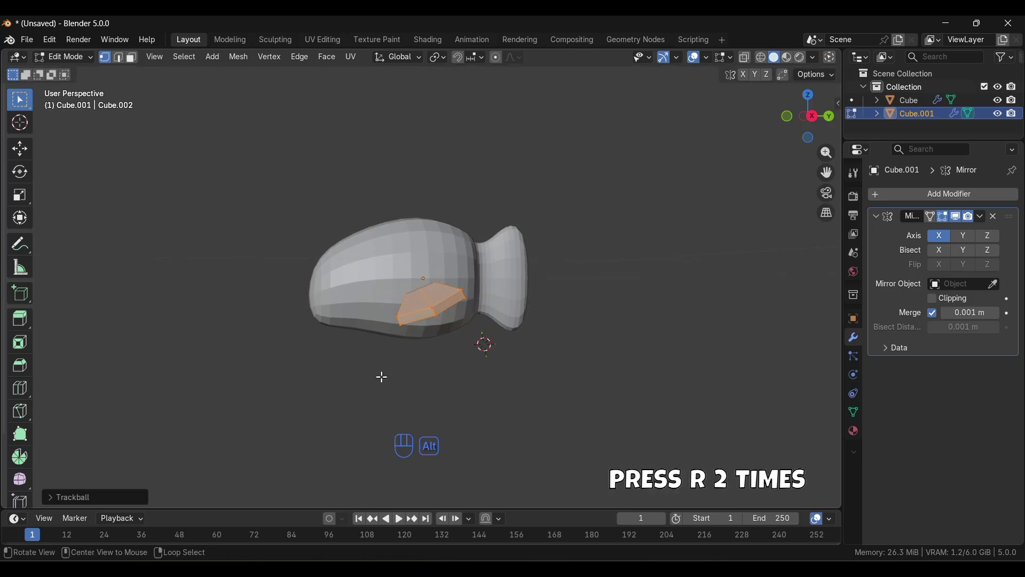
{"action": "middle_click_drag", "start_coordinate": [379, 372], "coordinate": [463, 385], "text": "alt"}
{"action": "key", "text": "Tab"}
Select the side fin object and add a Subdivision Surface modifier at level 2
{"action": "left_click", "coordinate": [415, 434]}
{"action": "left_click", "coordinate": [490, 356]}
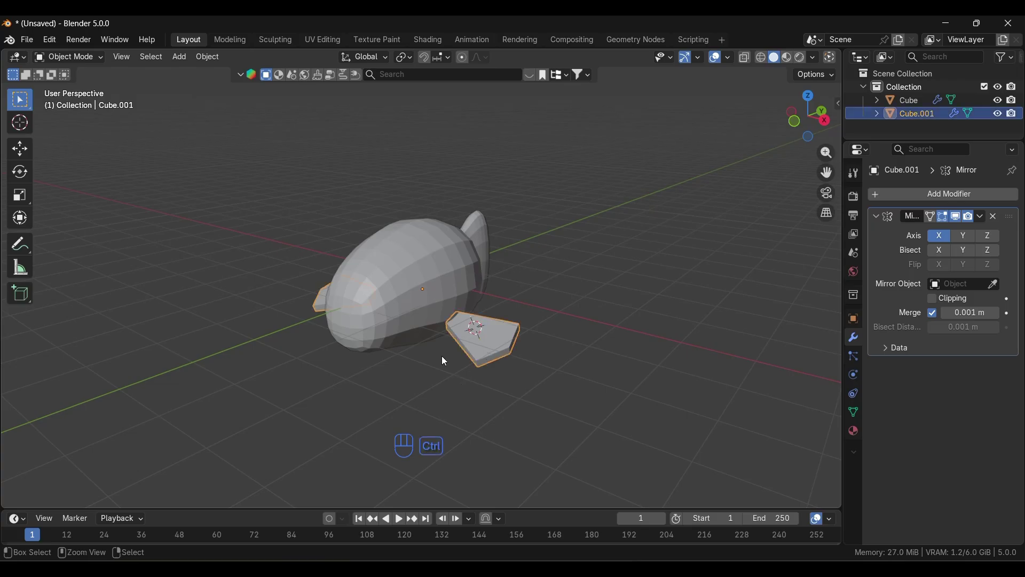
{"action": "key", "text": "ctrl+2"}
Add a loop cut across the side fin and slide it close to the outer edge to sharpen the rounded tip
{"action": "key", "text": "Tab"}
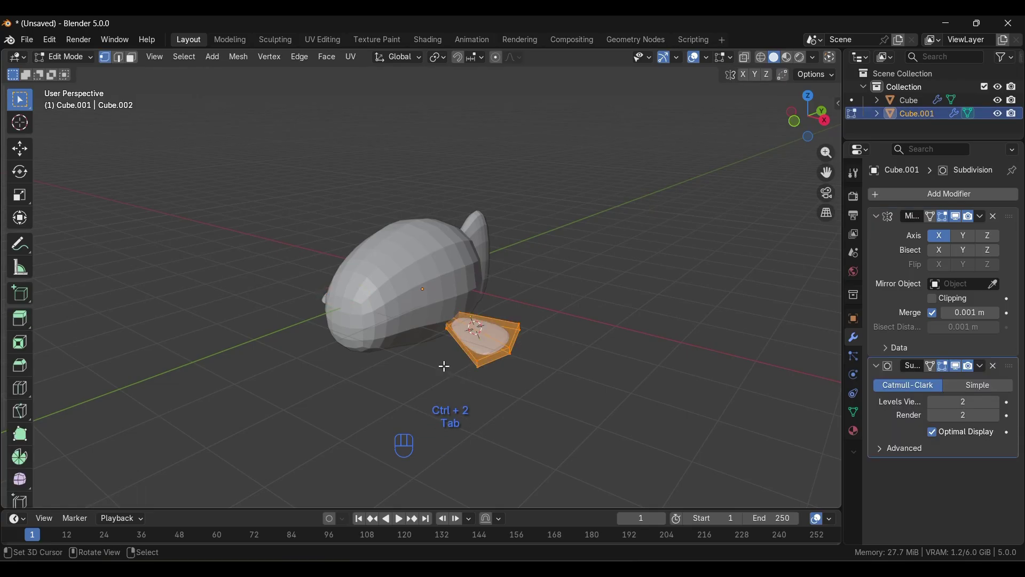
{"action": "key", "text": "ctrl+r"}
{"action": "left_click", "coordinate": [451, 355]}
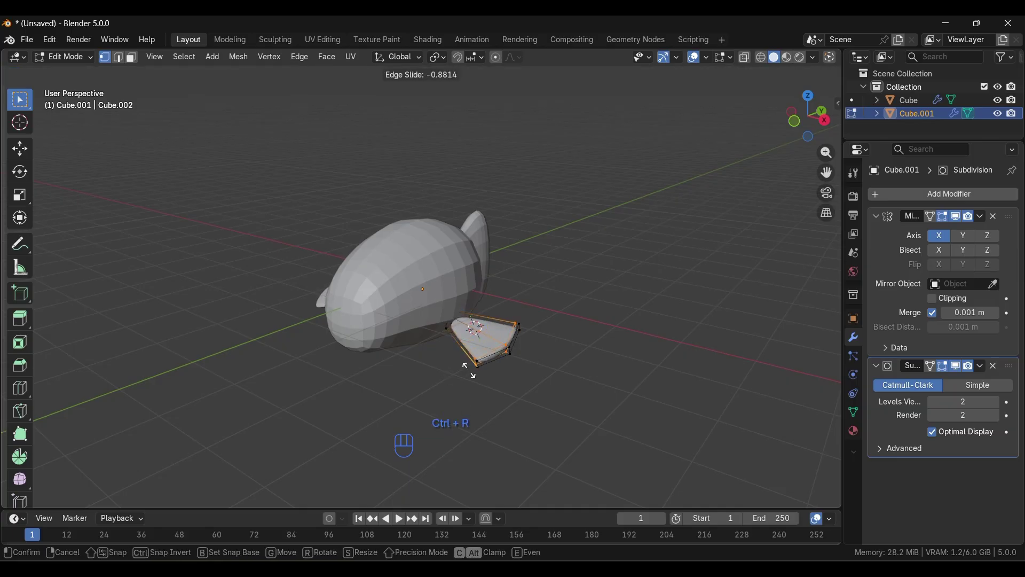
{"action": "left_click", "coordinate": [470, 370]}
{"action": "key", "text": "Tab"}
Move the side fin object slightly along X towards the body
{"action": "mouse_move", "coordinate": [479, 377]}
{"action": "middle_mouse_down"}
{"action": "mouse_move", "coordinate": [341, 390]}
{"action": "mouse_move", "coordinate": [434, 403]}
{"action": "mouse_move", "coordinate": [470, 371]}
{"action": "middle_mouse_up"}
{"action": "scroll", "coordinate": [425, 329], "scroll_direction": "up", "scroll_amount": 2}
{"action": "scroll", "coordinate": [440, 354], "scroll_direction": "down", "scroll_amount": 1}
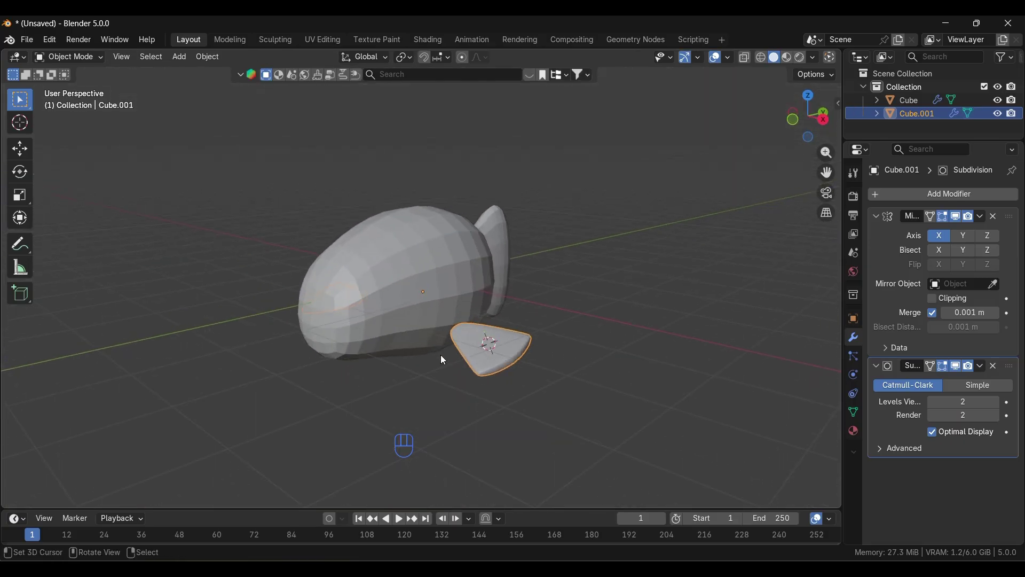
{"action": "key", "text": "g"}
{"action": "key", "text": "x"}
{"action": "left_click", "coordinate": [432, 354]}
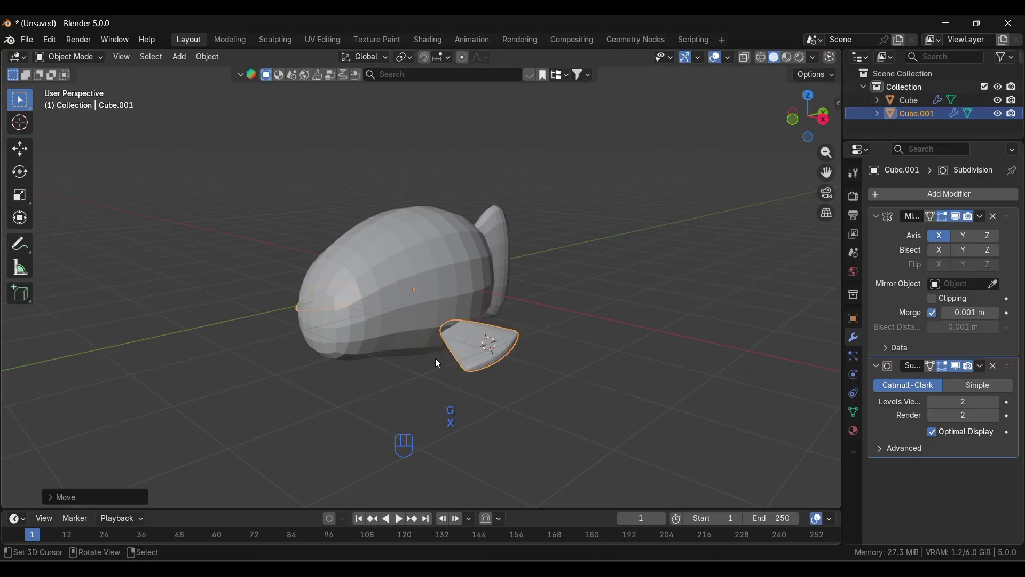
Scale the mirrored side fins up uniformly to about 1.2 times their size, then deselect them
{"action": "middle_click_drag", "start_coordinate": [435, 368], "coordinate": [412, 298]}
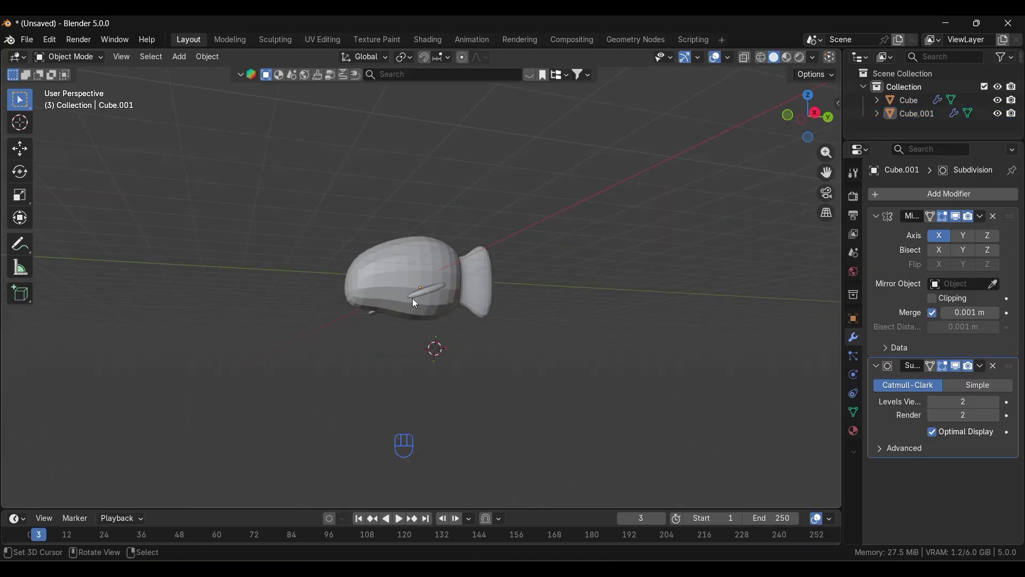
{"action": "left_click", "coordinate": [412, 292]}
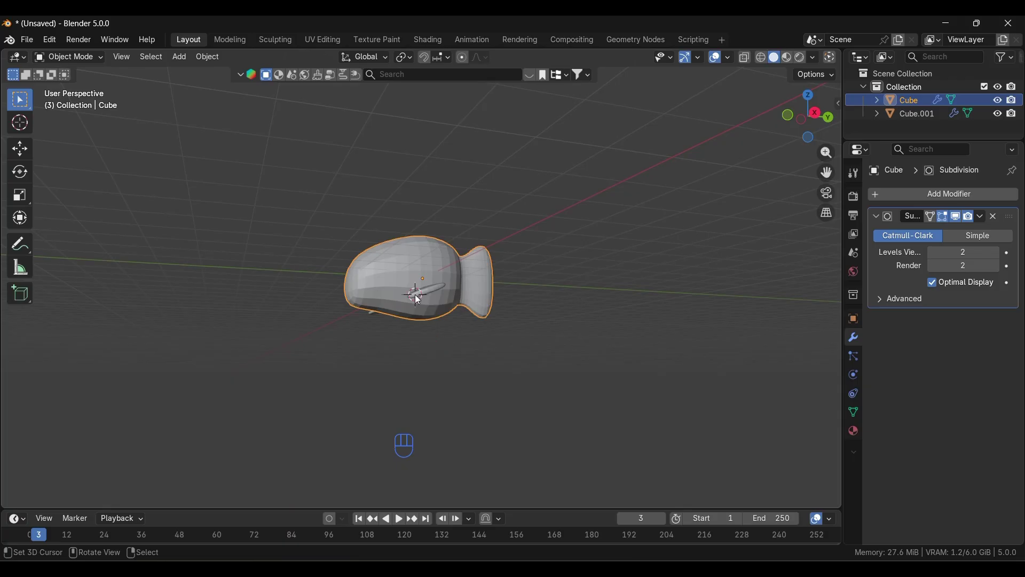
{"action": "left_click", "coordinate": [416, 295]}
{"action": "key", "text": "s"}
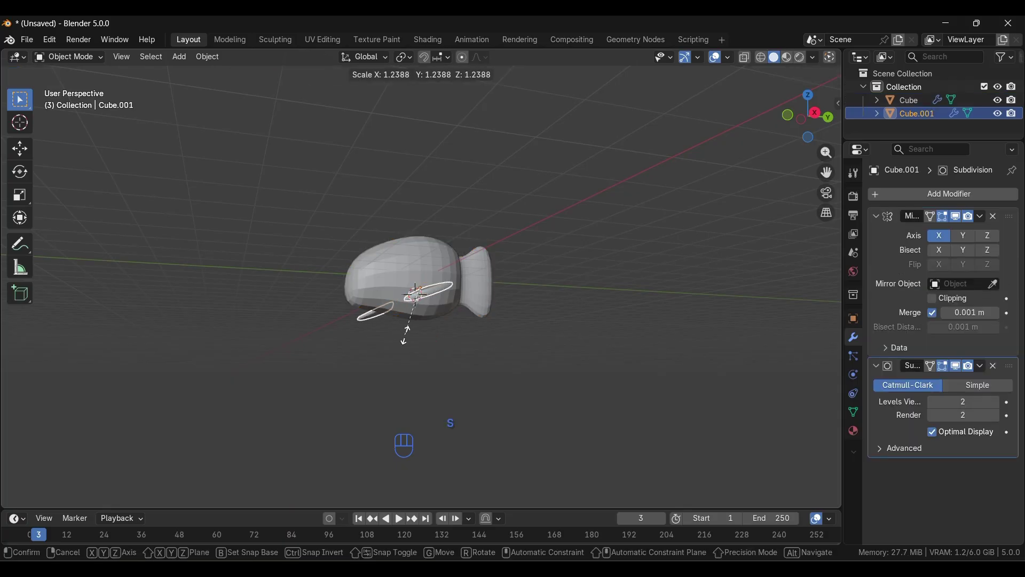
{"action": "left_click", "coordinate": [406, 337]}
{"action": "middle_click_drag", "start_coordinate": [405, 335], "coordinate": [426, 347], "text": "alt"}
{"action": "scroll", "coordinate": [426, 351], "scroll_direction": "up", "scroll_amount": 3}
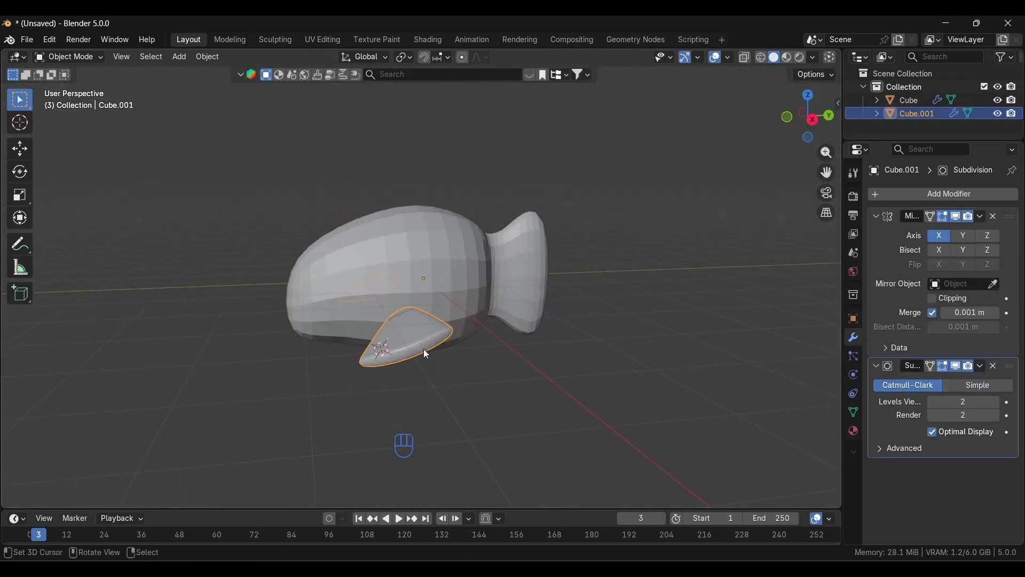
{"action": "left_click", "coordinate": [456, 380]}
{"action": "middle_click_drag", "start_coordinate": [318, 426], "coordinate": [383, 420], "text": "alt"}
{"action": "scroll", "coordinate": [440, 408], "scroll_direction": "up", "scroll_amount": 4}
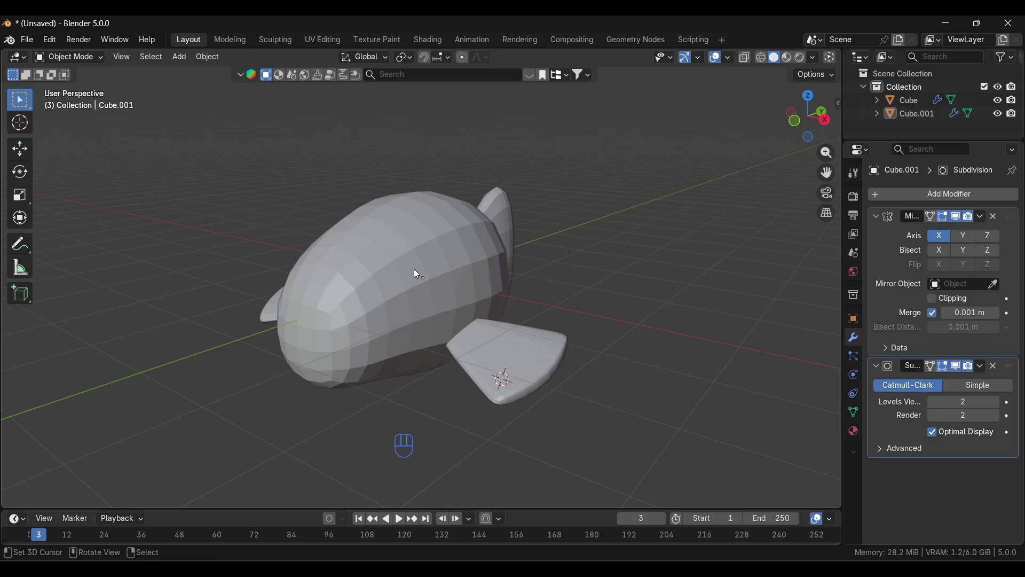
Add a cube at the centre of the body and give it a Subdivision Surface modifier at level 2
{"action": "middle_click_drag", "start_coordinate": [417, 273], "coordinate": [421, 273], "text": "alt"}
{"action": "key", "text": "shift+a"}
{"action": "mouse_move", "coordinate": [424, 274]}
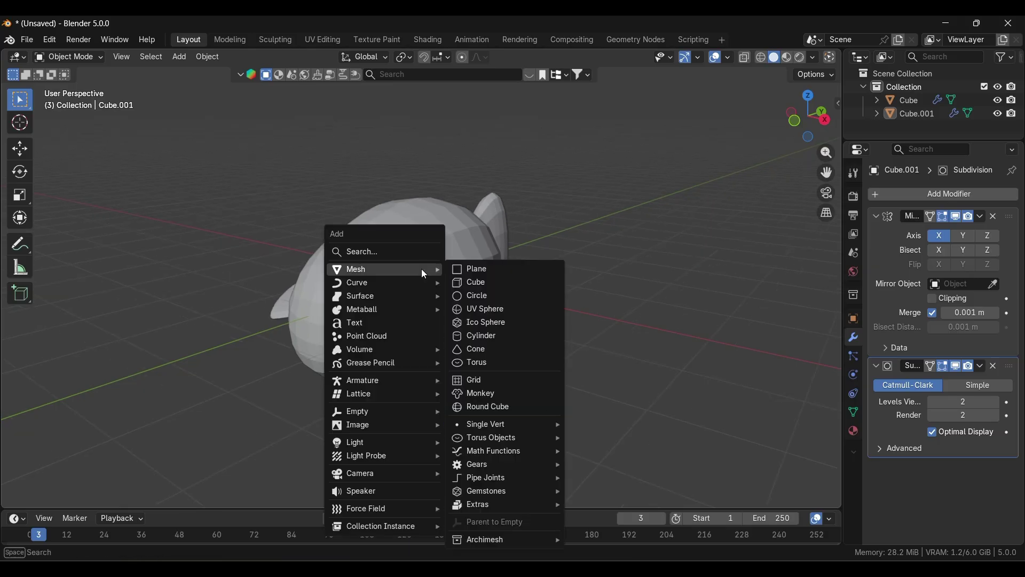
{"action": "left_click", "coordinate": [458, 283]}
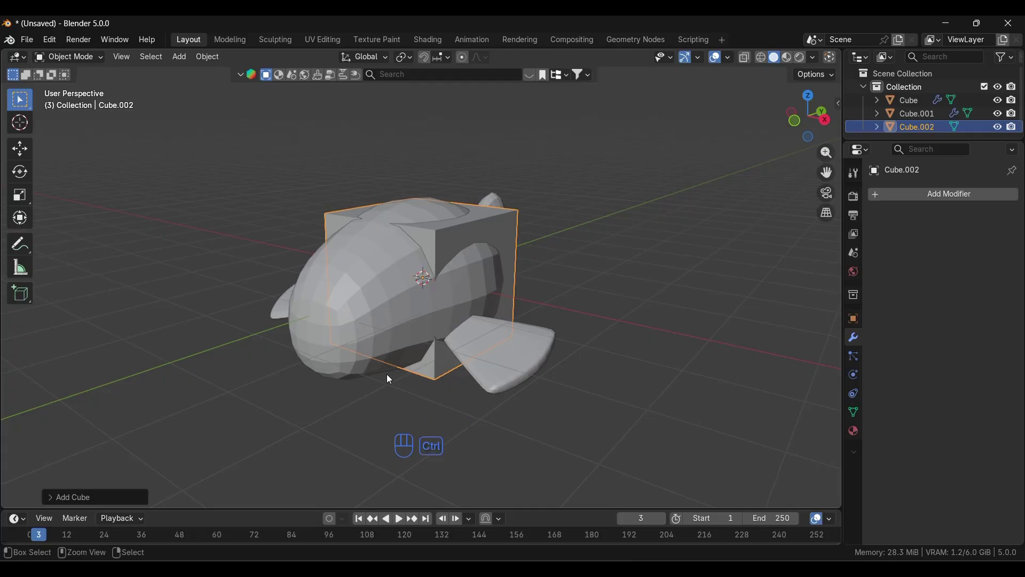
{"action": "key", "text": "ctrl+2"}
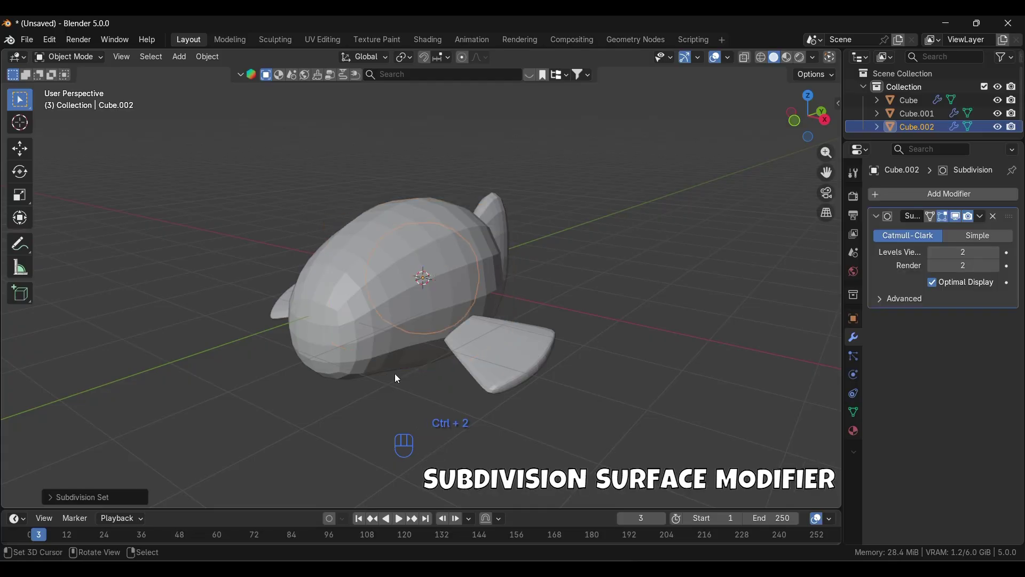
Raise the new cube's mesh along Z until its smoothed form stands out above the fish's back
{"action": "key", "text": "Tab"}
{"action": "key", "text": "g"}
{"action": "key", "text": "z"}
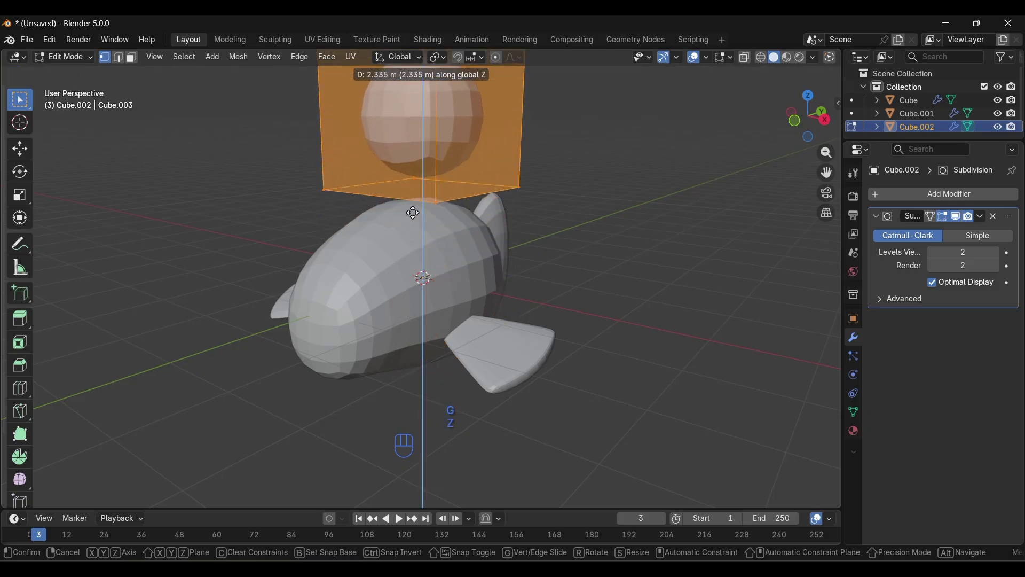
{"action": "left_click", "coordinate": [407, 316]}
Scale the raised cube along X into a thin upright slab for the dorsal fin
{"action": "middle_click_drag", "start_coordinate": [363, 344], "coordinate": [383, 368]}
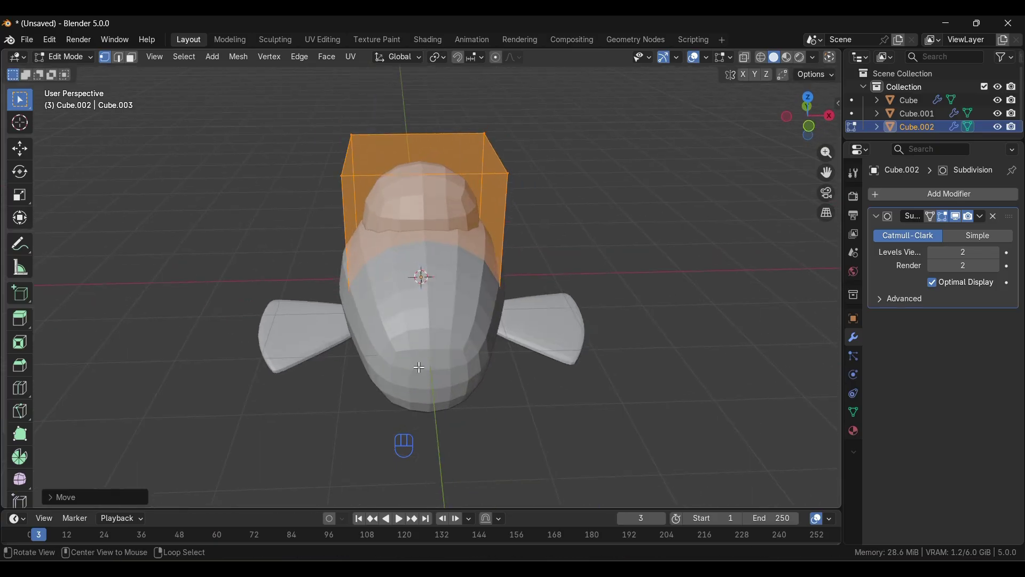
{"action": "key", "text": "s"}
{"action": "key", "text": "x"}
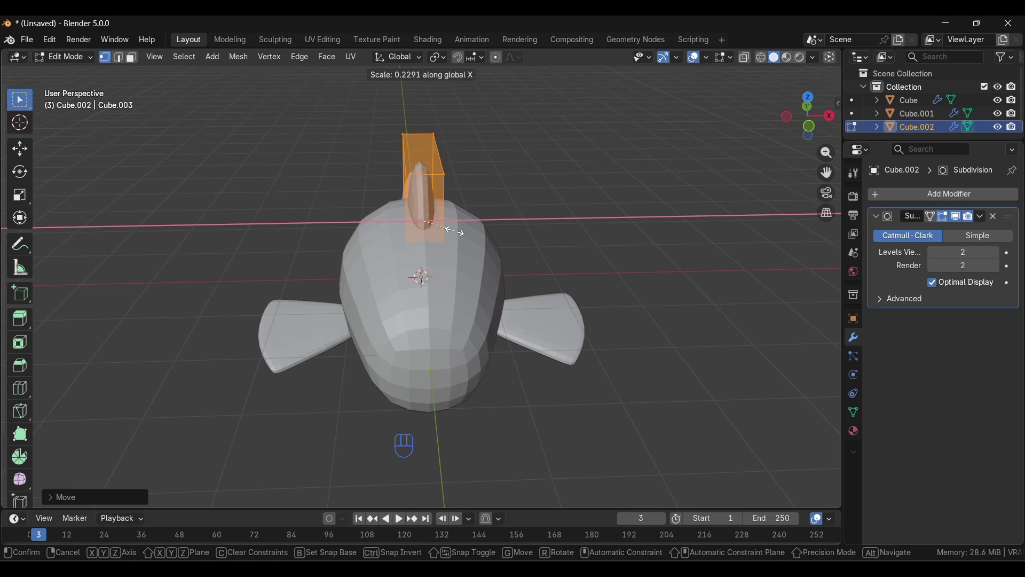
{"action": "left_click", "coordinate": [483, 244]}
Move the dorsal fin slab's rear top vertices about 0.4 m along Y towards the tail
{"action": "middle_click_drag", "start_coordinate": [484, 246], "coordinate": [361, 260]}
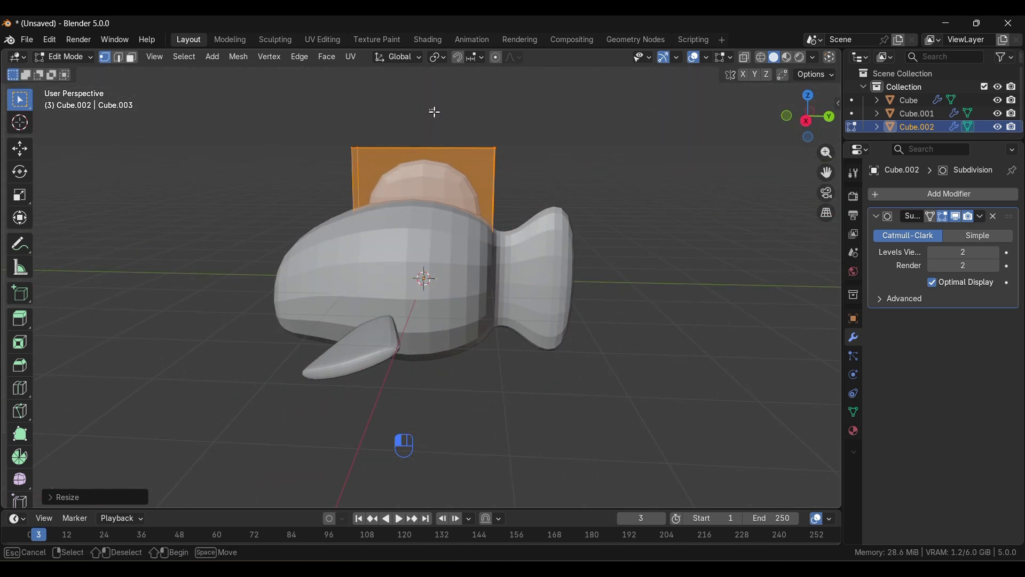
{"action": "left_click", "coordinate": [509, 191]}
{"action": "key", "text": "g"}
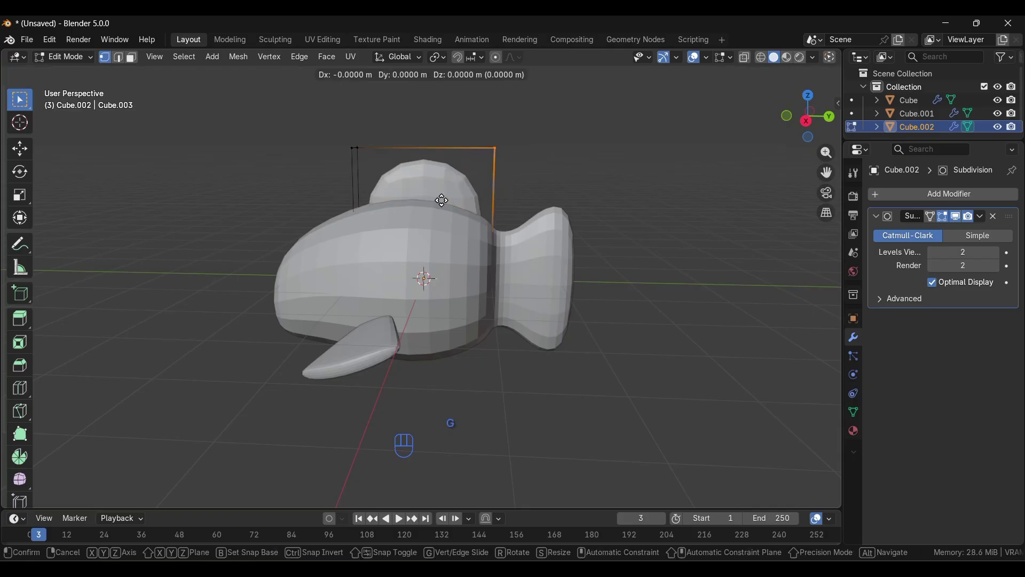
{"action": "key", "text": "y"}
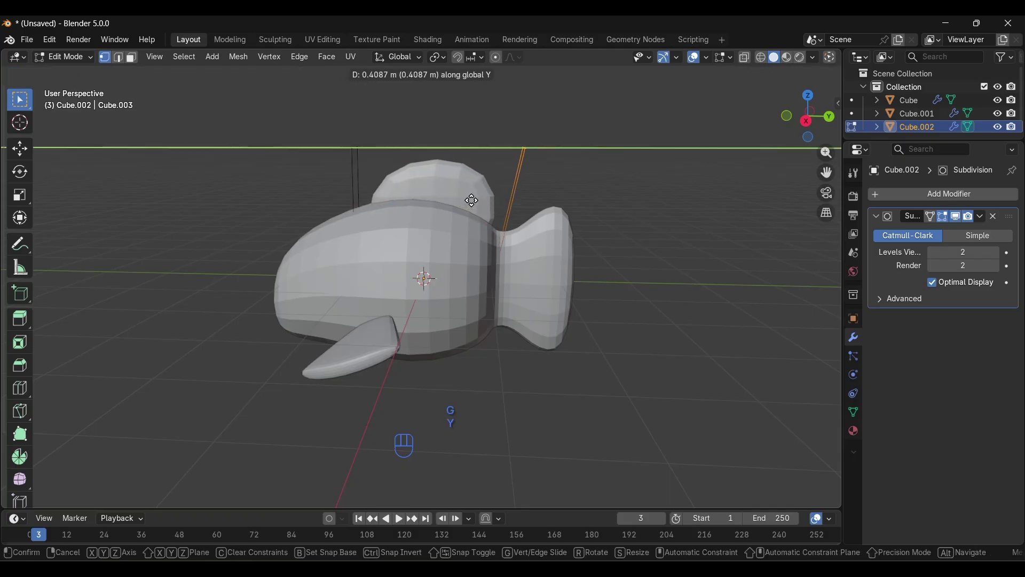
{"action": "left_click", "coordinate": [473, 200]}
Move the dorsal fin slab's front top vertices along Y towards the tail to match the slanted rear side
{"action": "left_click", "coordinate": [353, 150]}
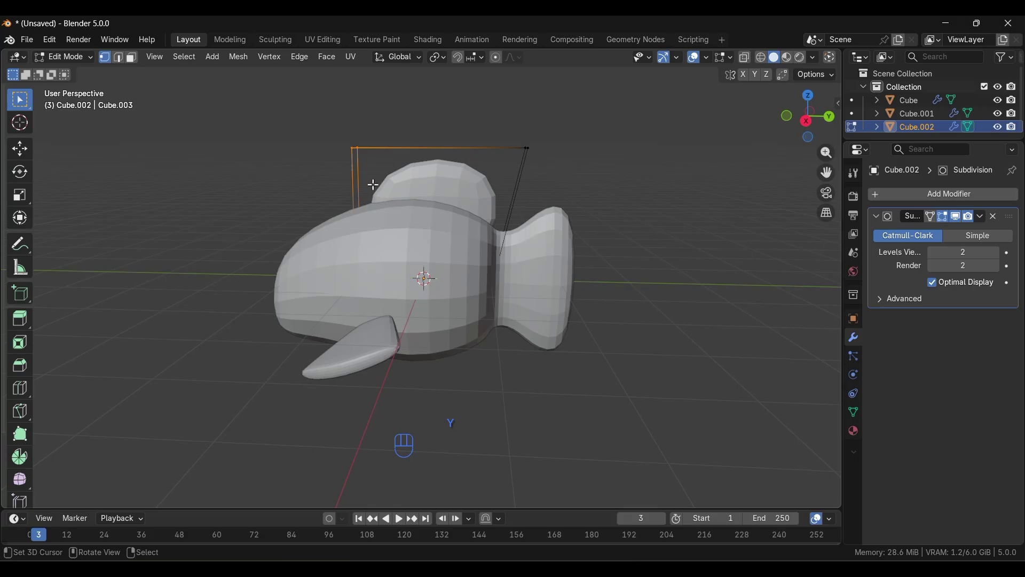
{"action": "key", "text": "g"}
{"action": "key", "text": "y"}
{"action": "left_click", "coordinate": [402, 191]}
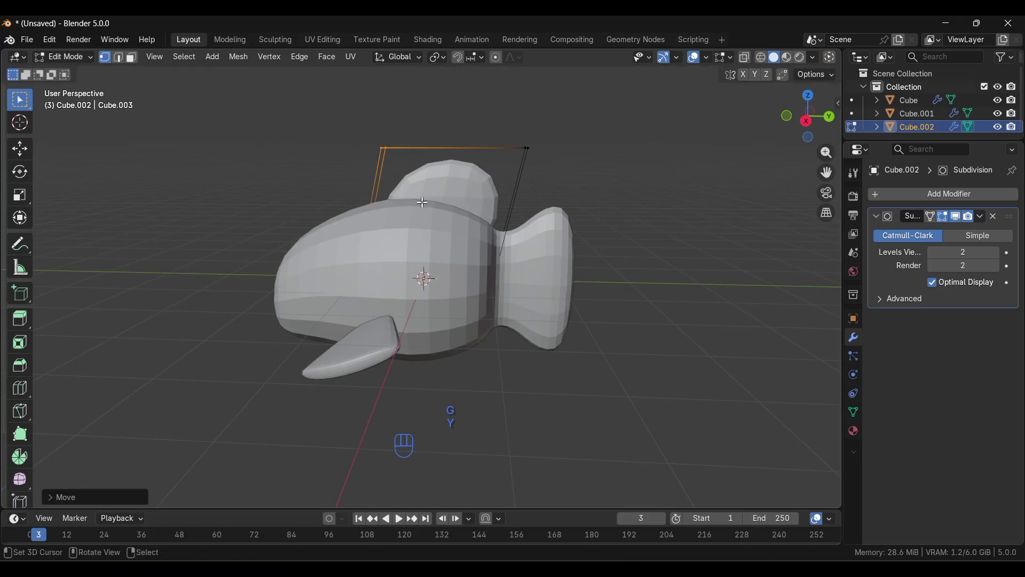
Add a horizontal loop cut around the dorsal fin slab and slide it down towards the base
{"action": "key", "text": "ctrl+r"}
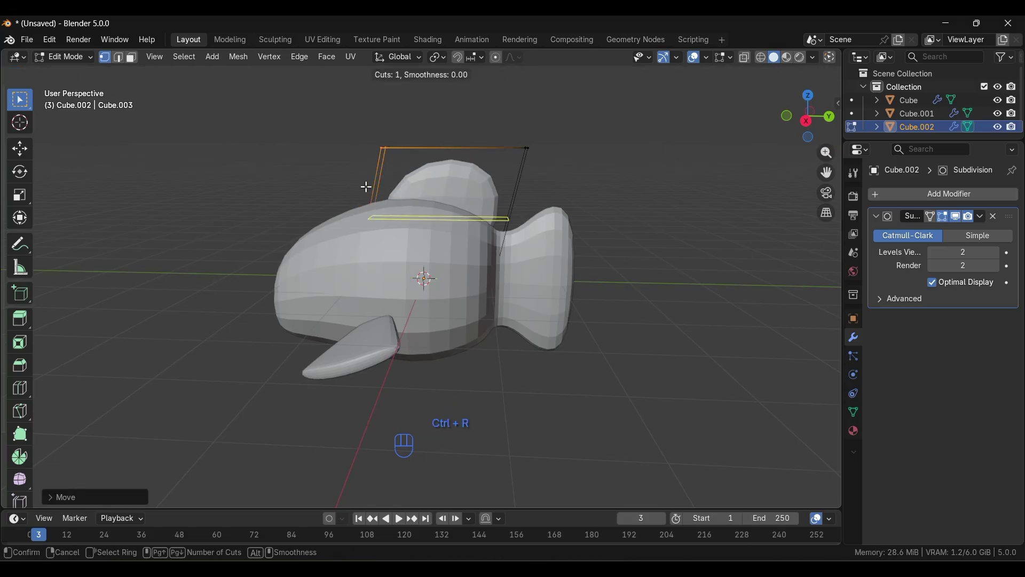
{"action": "left_click", "coordinate": [367, 187]}
{"action": "left_click", "coordinate": [368, 211]}
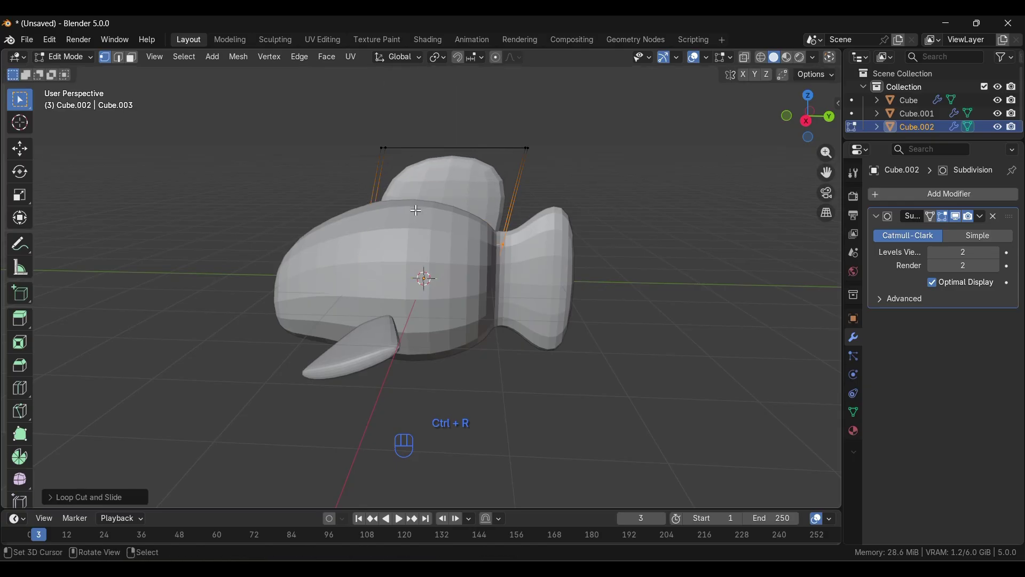
Lower the whole dorsal fin slab along Z and shift it about 0.38 m along Y towards the head
{"action": "key", "text": "a"}
{"action": "key", "text": "g"}
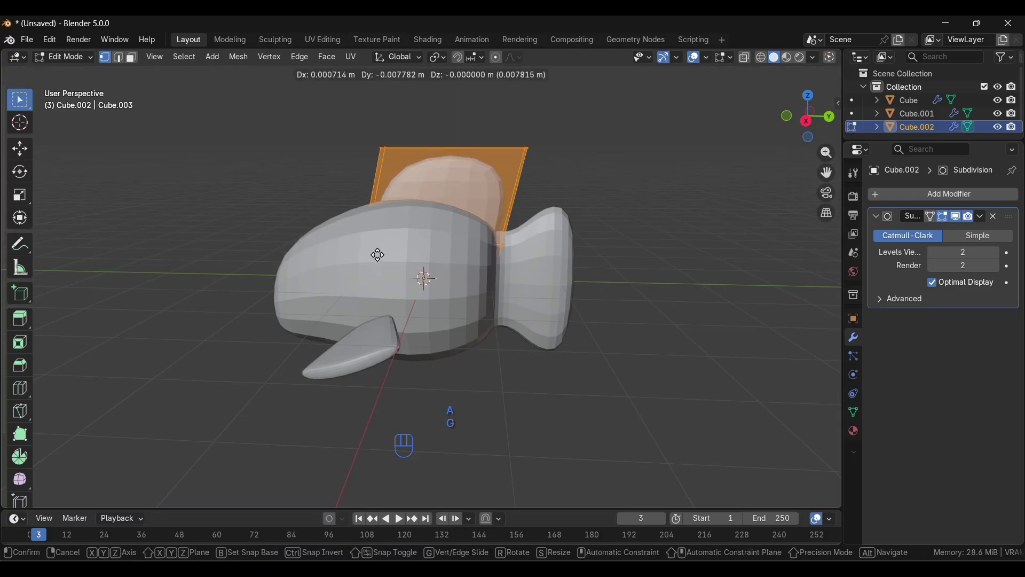
{"action": "key", "text": "z"}
{"action": "left_click", "coordinate": [370, 271]}
{"action": "key", "text": "g"}
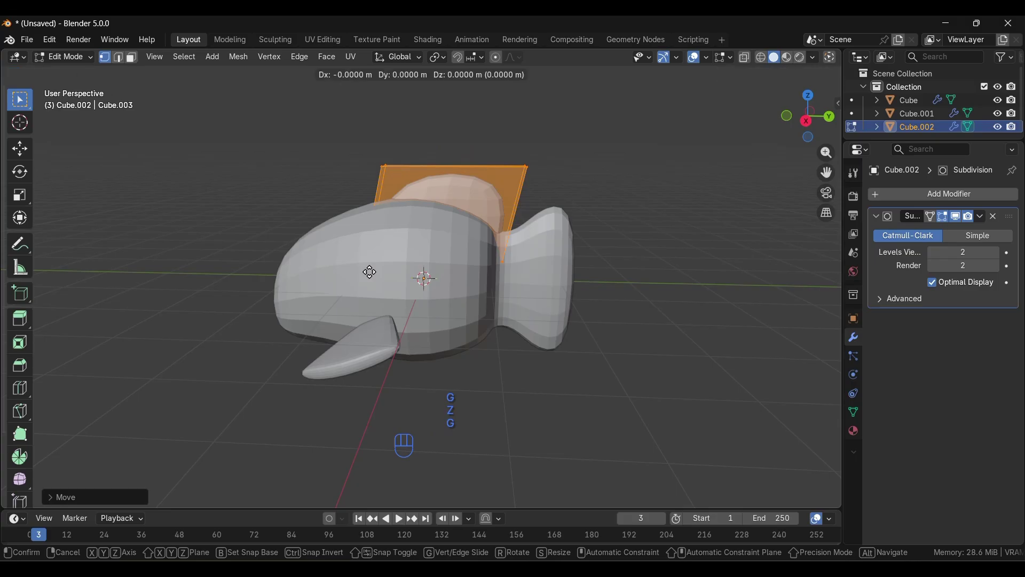
{"action": "key", "text": "y"}
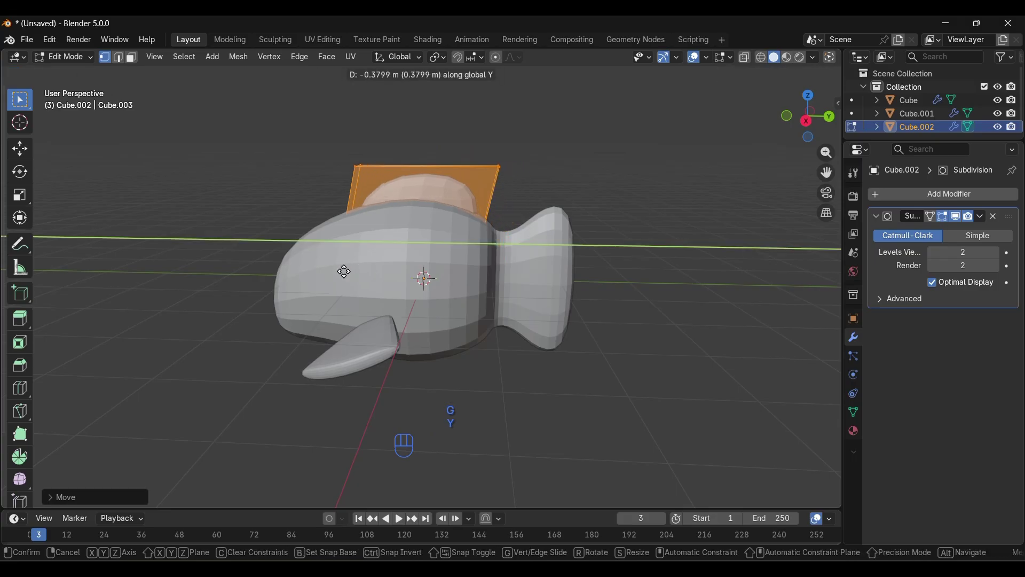
{"action": "left_click", "coordinate": [344, 271]}
{"action": "key", "text": "g"}
{"action": "key", "text": "z"}
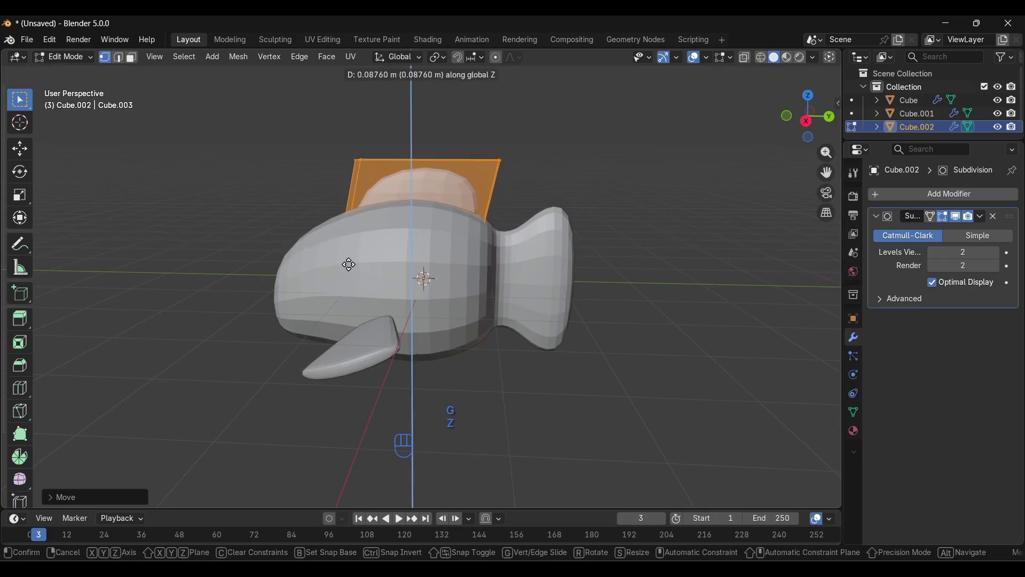
{"action": "right_click", "coordinate": [348, 264]}
Return to Object Mode and apply Shade Smooth to the fish body
{"action": "middle_click_drag", "start_coordinate": [347, 264], "coordinate": [378, 328], "text": "alt"}
{"action": "key", "text": "Tab"}
{"action": "middle_click_drag", "start_coordinate": [312, 321], "coordinate": [366, 369], "text": "alt"}
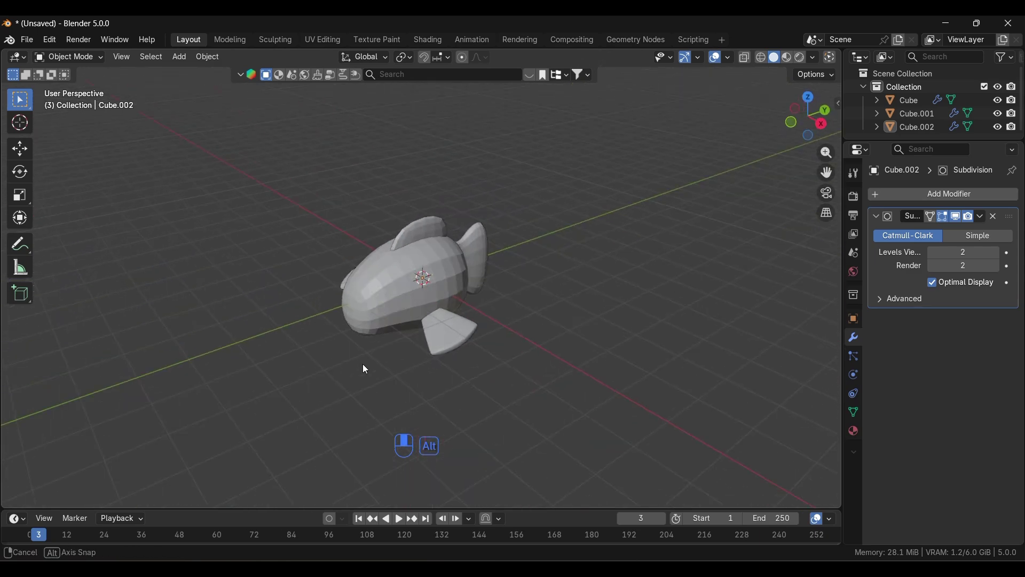
{"action": "left_click", "coordinate": [395, 305]}
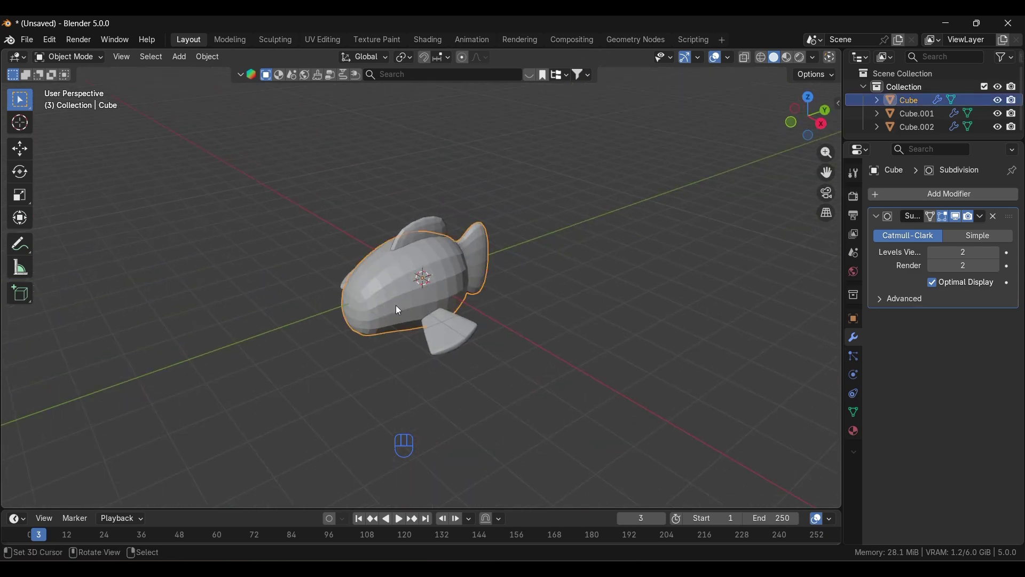
{"action": "key", "text": "w"}
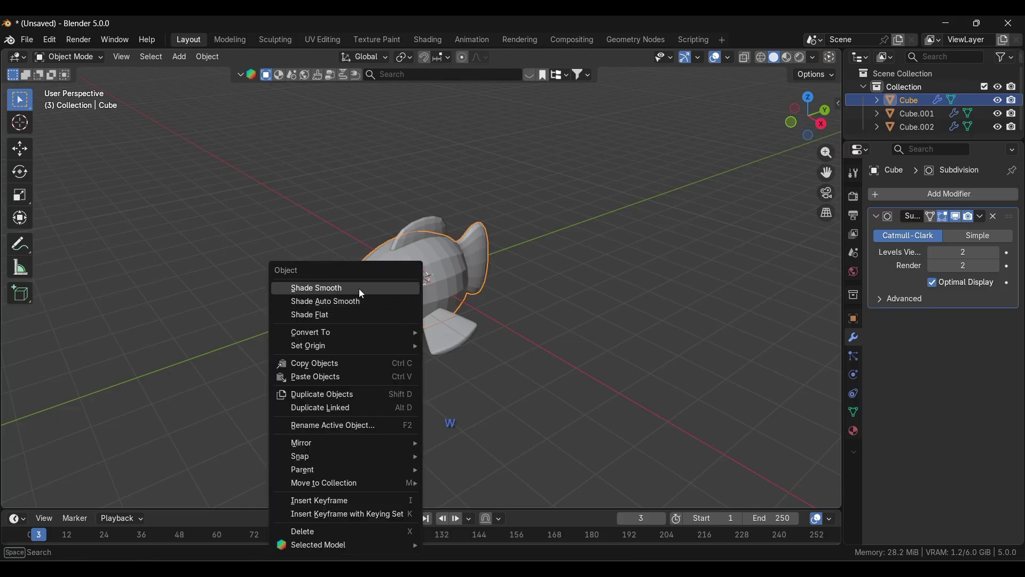
{"action": "left_click", "coordinate": [359, 288]}
Apply Shade Smooth to the side fins and the dorsal fin
{"action": "middle_click_drag", "start_coordinate": [390, 318], "coordinate": [377, 339], "text": "alt"}
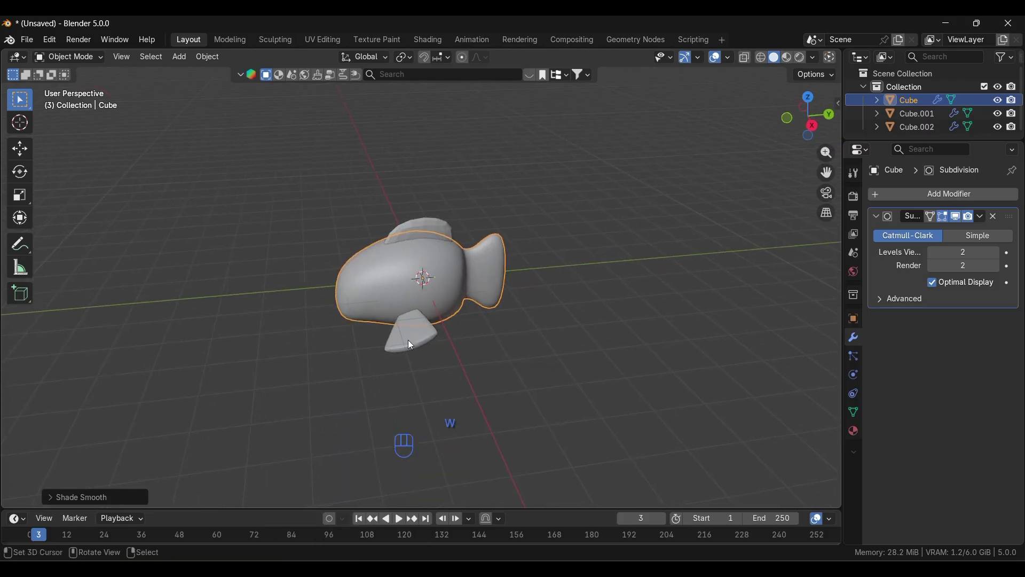
{"action": "scroll", "coordinate": [408, 339], "scroll_direction": "up", "scroll_amount": 5}
{"action": "left_click", "coordinate": [429, 399]}
{"action": "key", "text": "w"}
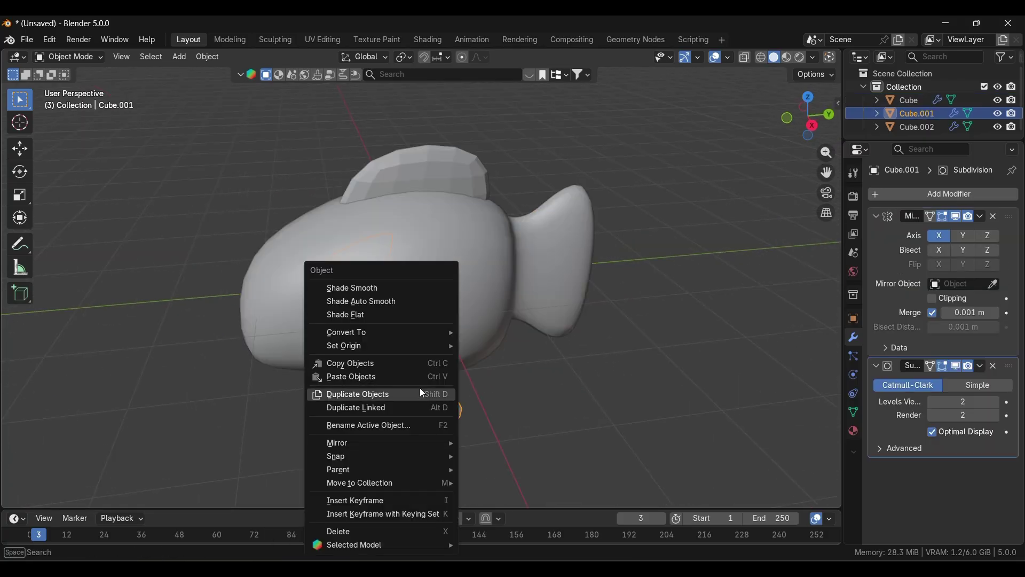
{"action": "left_click", "coordinate": [379, 287]}
{"action": "left_click", "coordinate": [393, 181]}
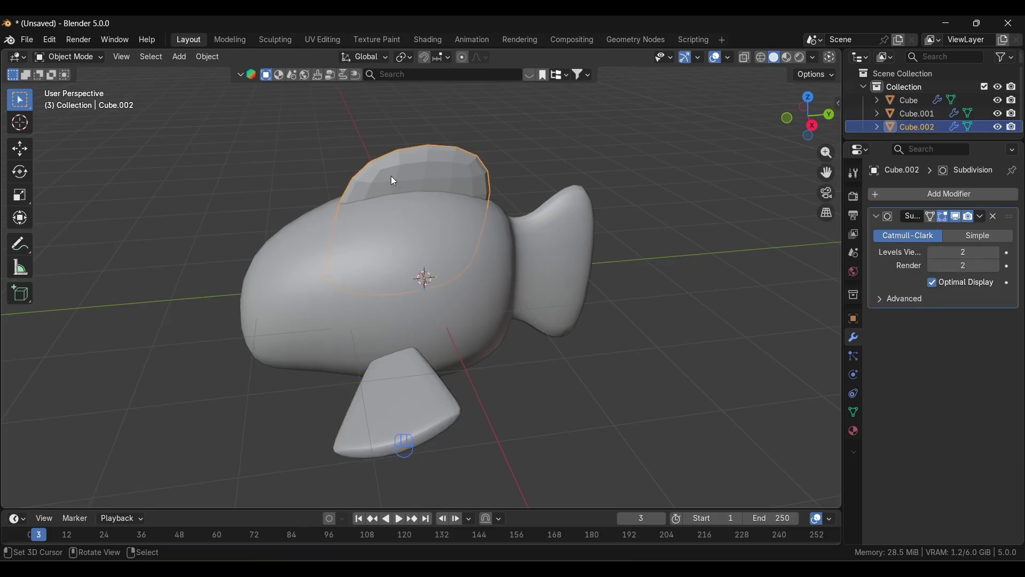
{"action": "key", "text": "w"}
{"action": "left_click", "coordinate": [390, 177]}
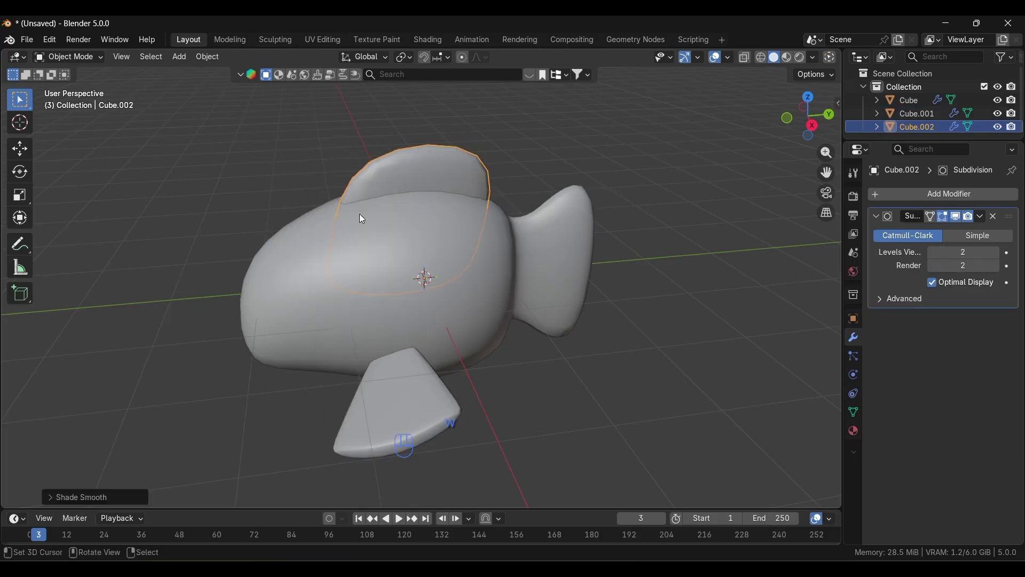
Apply the Mirror modifier on the side fins
{"action": "scroll", "coordinate": [342, 318], "scroll_direction": "down", "scroll_amount": 3}
{"action": "middle_click_drag", "start_coordinate": [341, 323], "coordinate": [449, 328]}
{"action": "left_click", "coordinate": [560, 242]}
{"action": "middle_click_drag", "start_coordinate": [559, 242], "coordinate": [522, 246]}
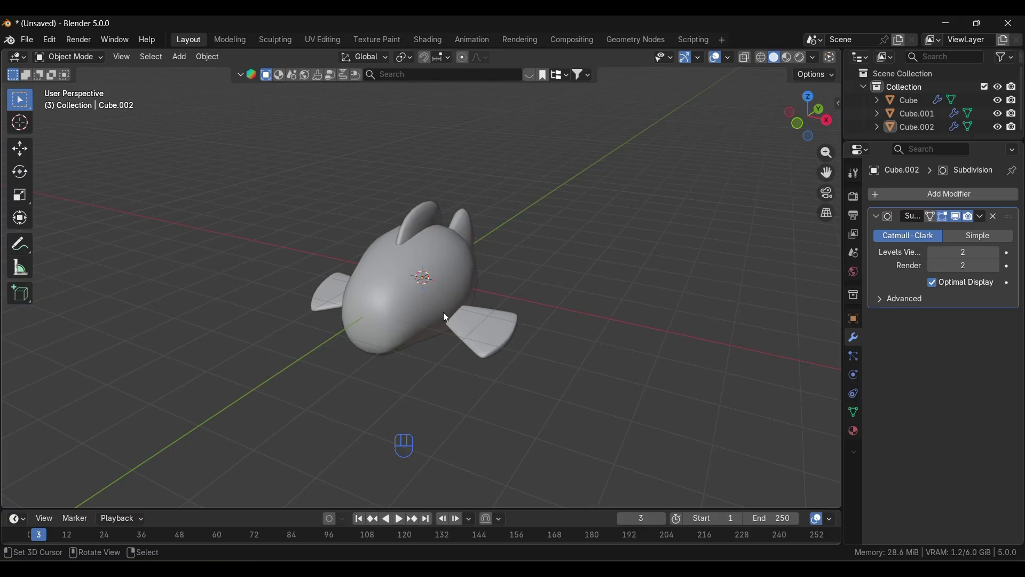
{"action": "left_click", "coordinate": [492, 346]}
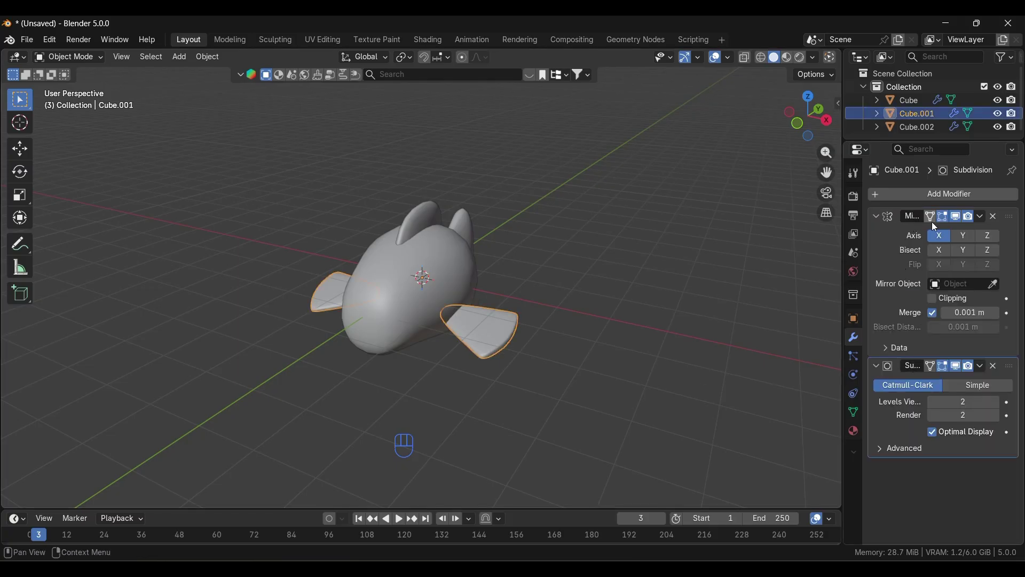
{"action": "left_click", "coordinate": [981, 217]}
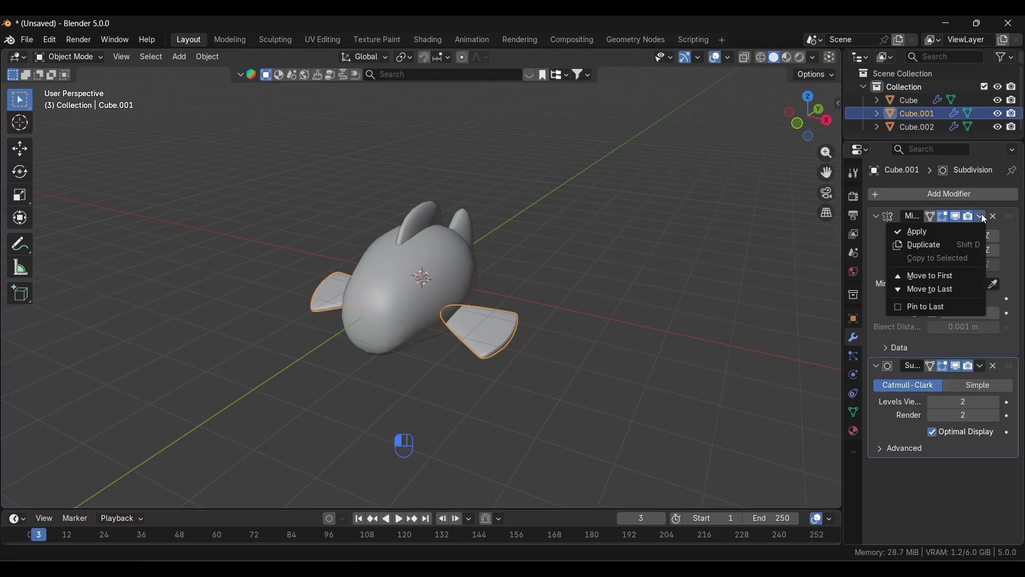
{"action": "left_click", "coordinate": [919, 231]}
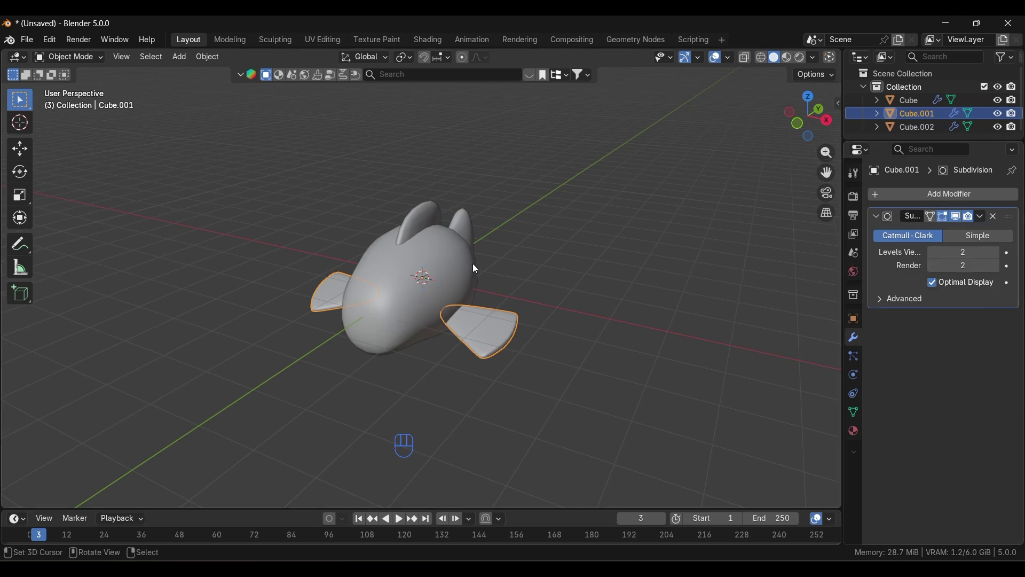
Join the dorsal fin and side fins with the body into one object, keeping the body active
{"action": "left_click", "coordinate": [411, 263]}
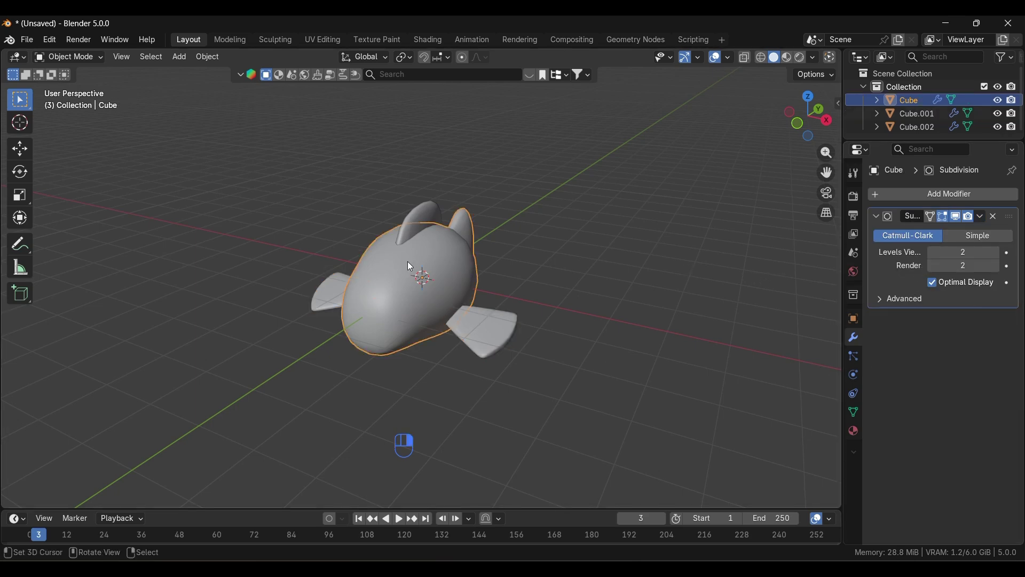
{"action": "left_click", "coordinate": [422, 219]}
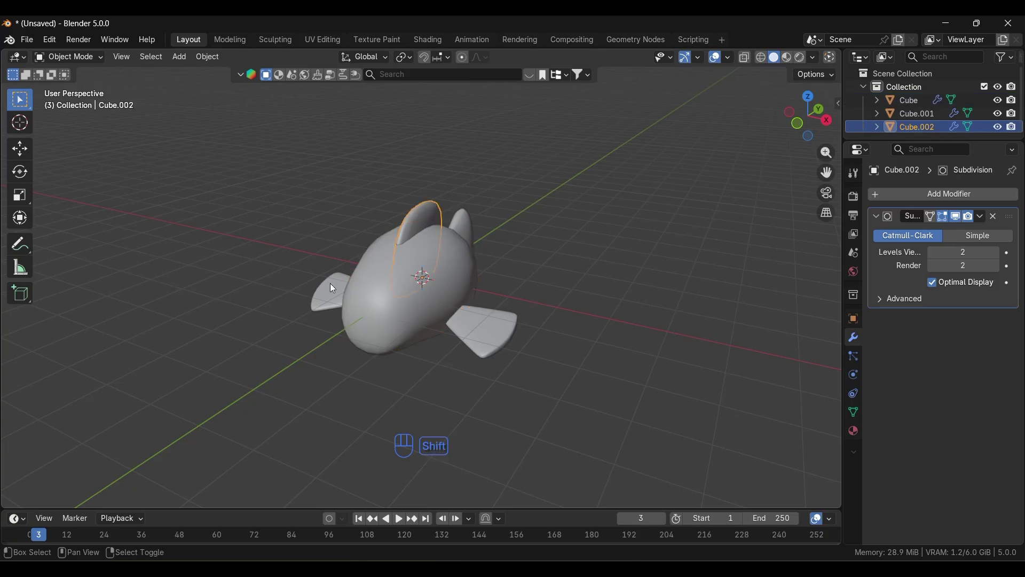
{"action": "left_click", "coordinate": [474, 333], "text": "shift"}
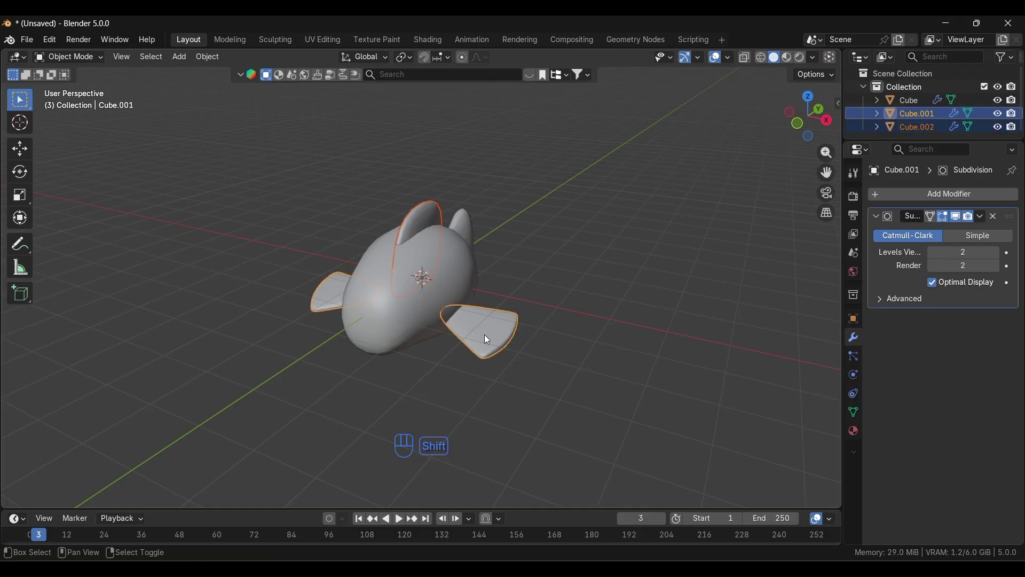
{"action": "left_click", "coordinate": [428, 297], "text": "shift"}
{"action": "left_click", "coordinate": [425, 293], "text": "shift"}
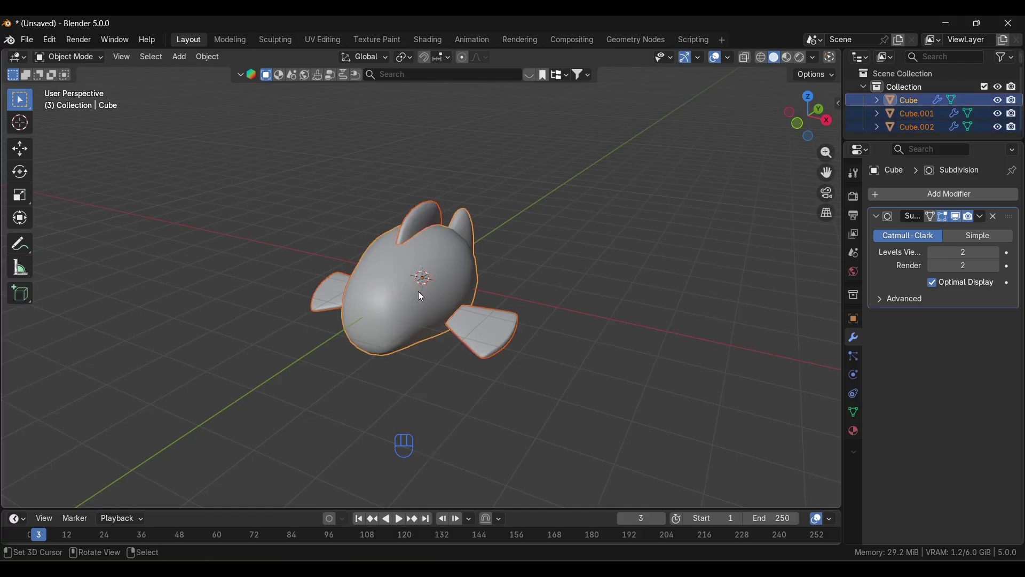
{"action": "key", "text": "ctrl+j"}
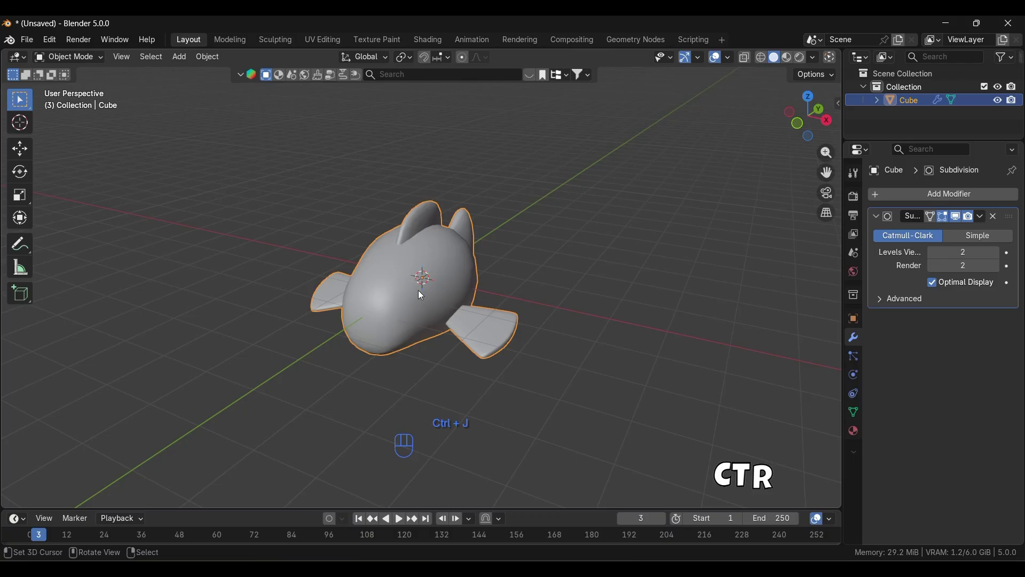
Set the joined fish's Subdivision viewport levels to 4
{"action": "middle_click_drag", "start_coordinate": [473, 323], "coordinate": [531, 366]}
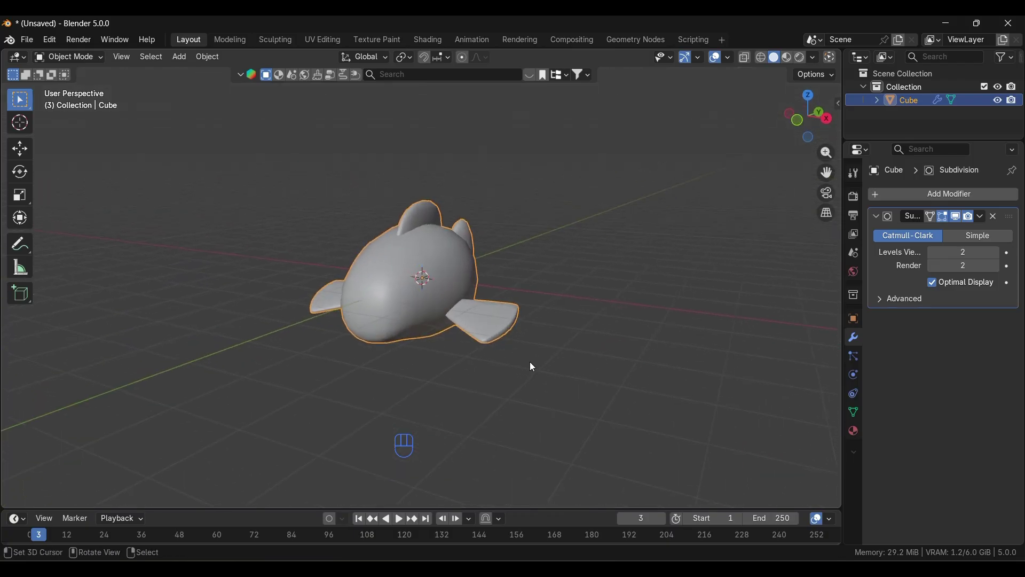
{"action": "left_click", "coordinate": [996, 253]}
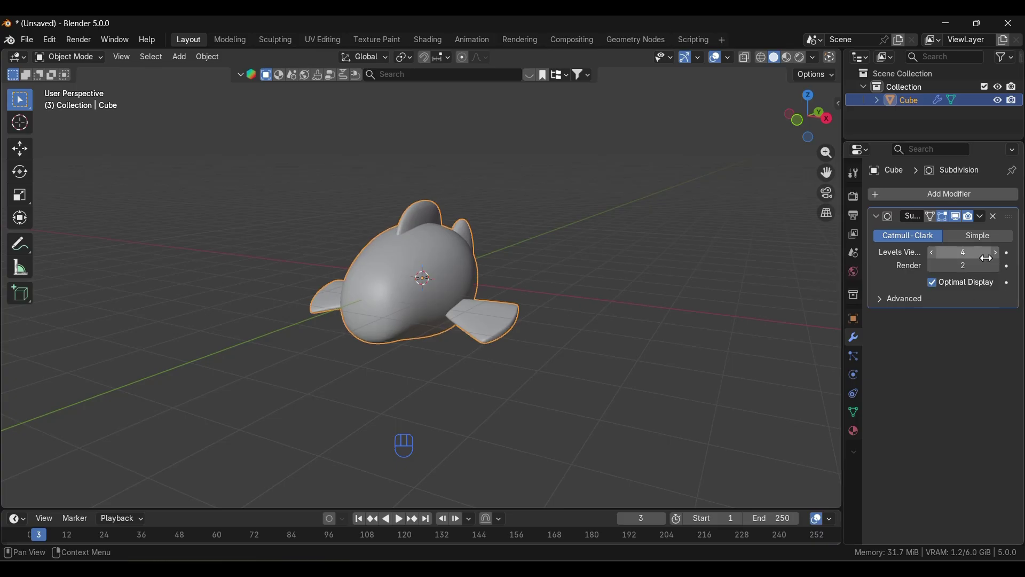
{"action": "left_click", "coordinate": [996, 253]}
{"action": "key", "text": "Tab"}
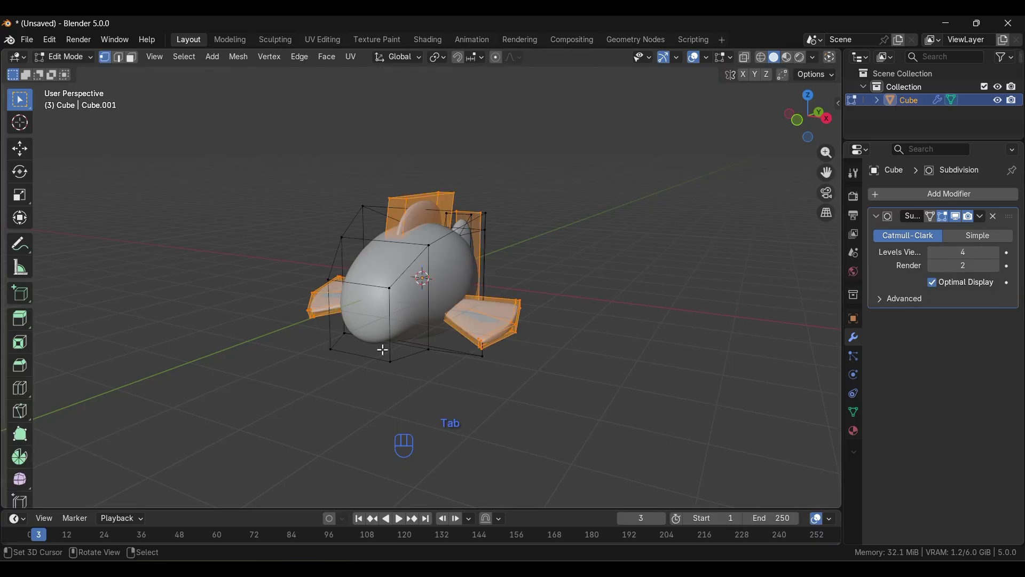
{"action": "key", "text": "Tab"}
Apply the Subdivision modifier on the joined fish and inspect its mesh in Edit Mode
{"action": "left_click", "coordinate": [981, 216]}
{"action": "left_click", "coordinate": [953, 230]}
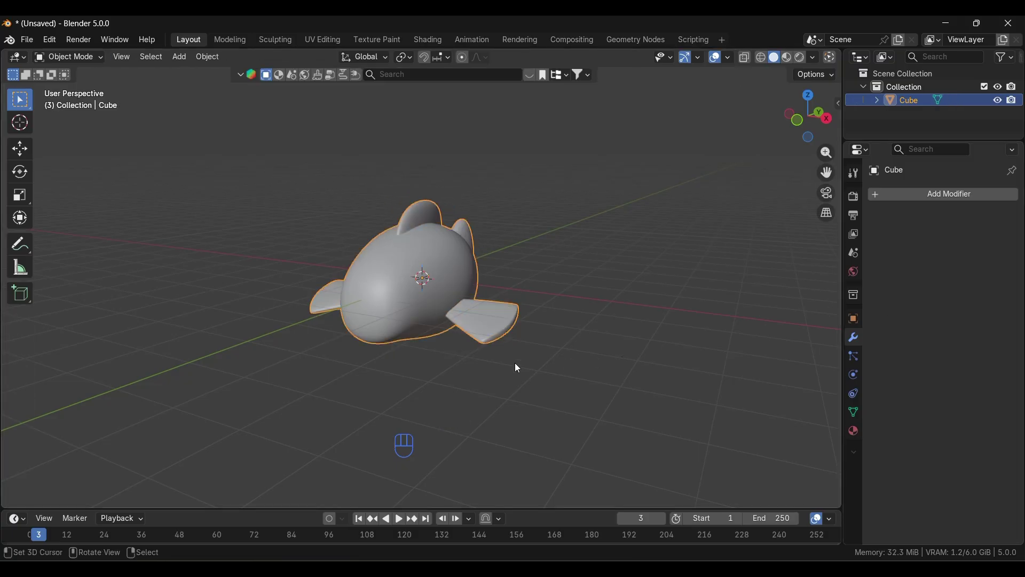
{"action": "key", "text": "Tab"}
{"action": "middle_click_drag", "start_coordinate": [423, 364], "coordinate": [425, 387]}
{"action": "key", "text": "Tab"}
{"action": "key", "text": "Tab"}
{"action": "key", "text": "Tab"}
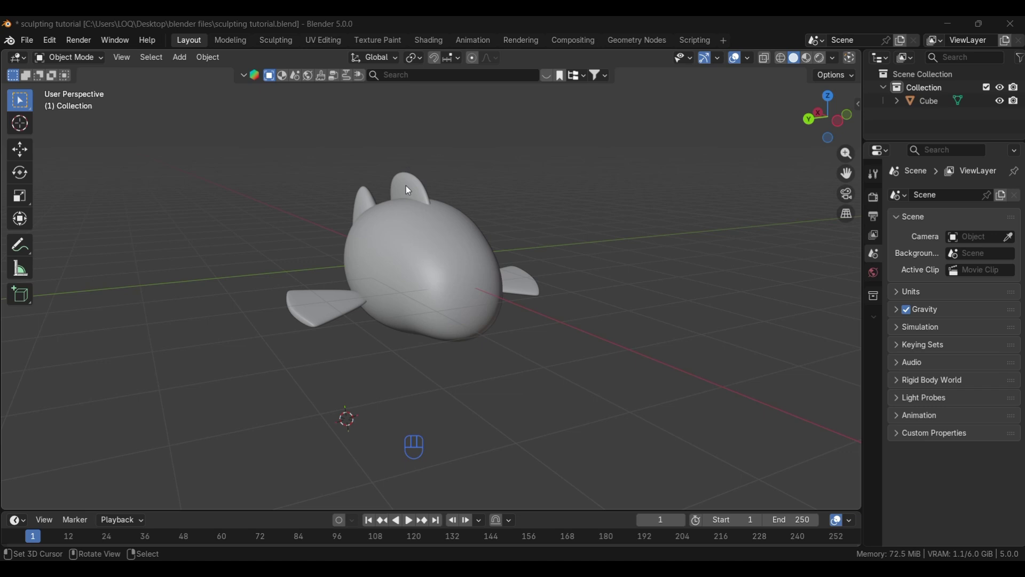
Select the fish and switch it to Sculpt Mode
{"action": "middle_click_drag", "start_coordinate": [406, 184], "coordinate": [559, 332]}
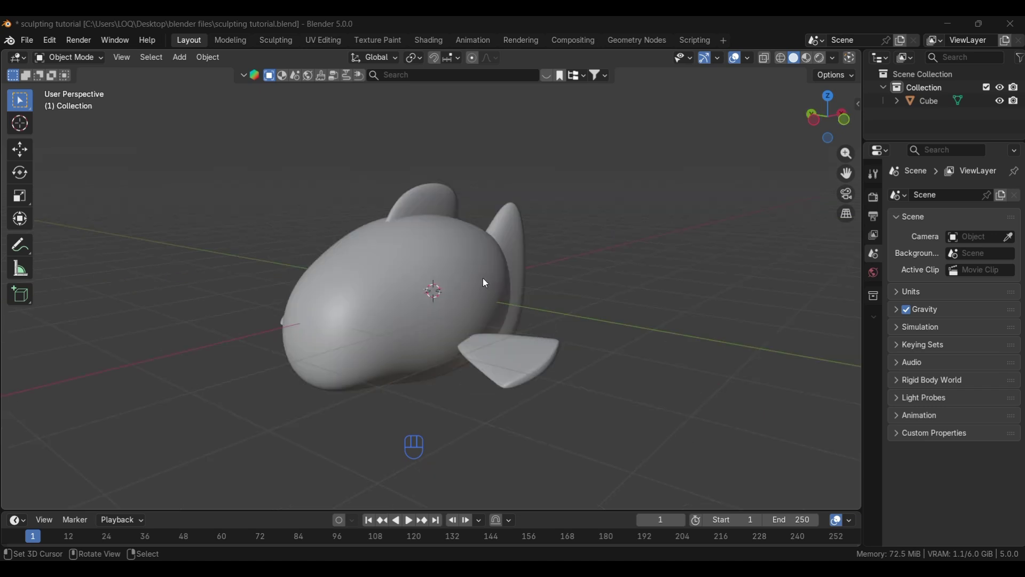
{"action": "left_click", "coordinate": [451, 290]}
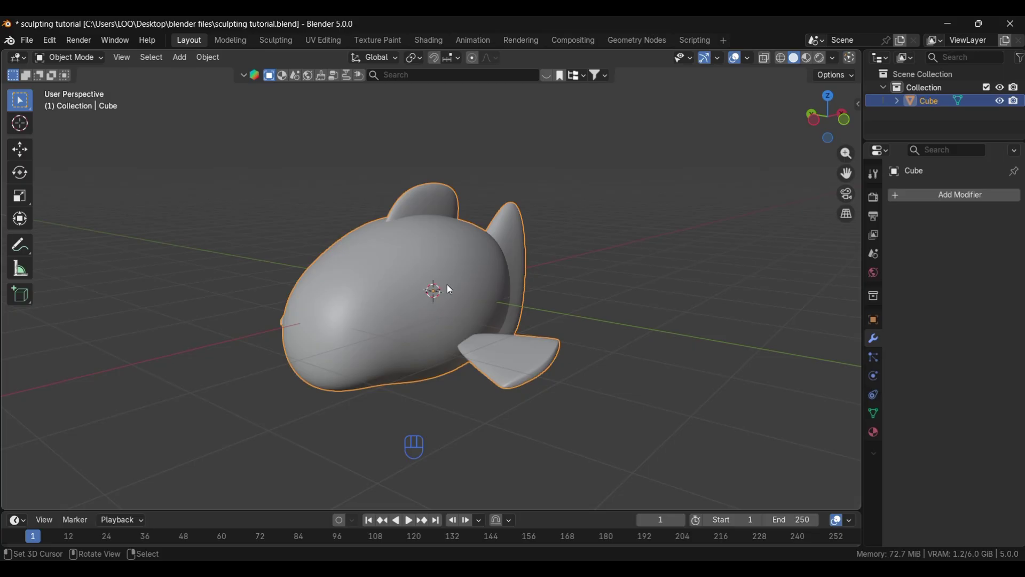
{"action": "key", "text": "ctrl+Tab"}
{"action": "left_click", "coordinate": [472, 372]}
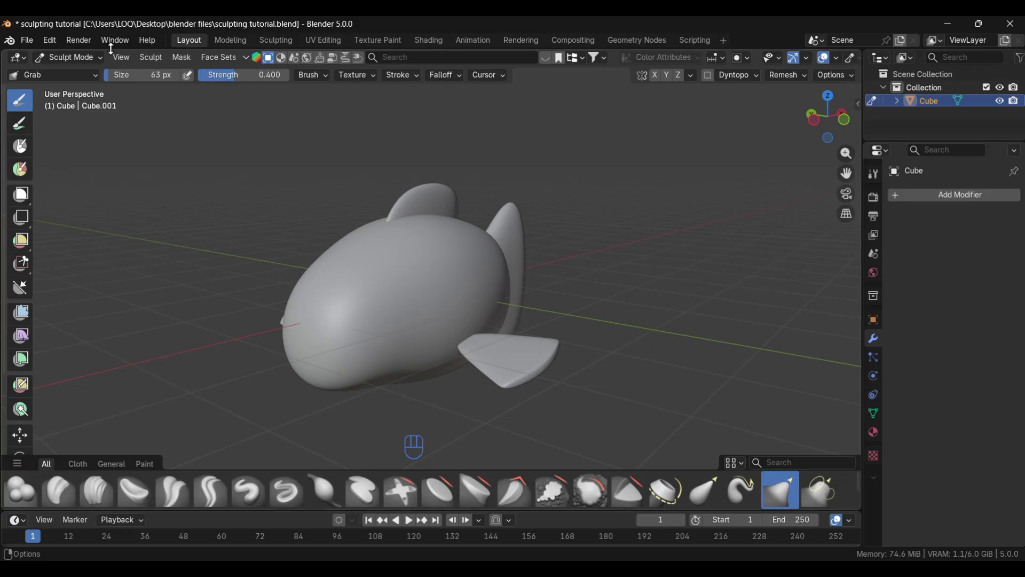
{"action": "left_click", "coordinate": [79, 57]}
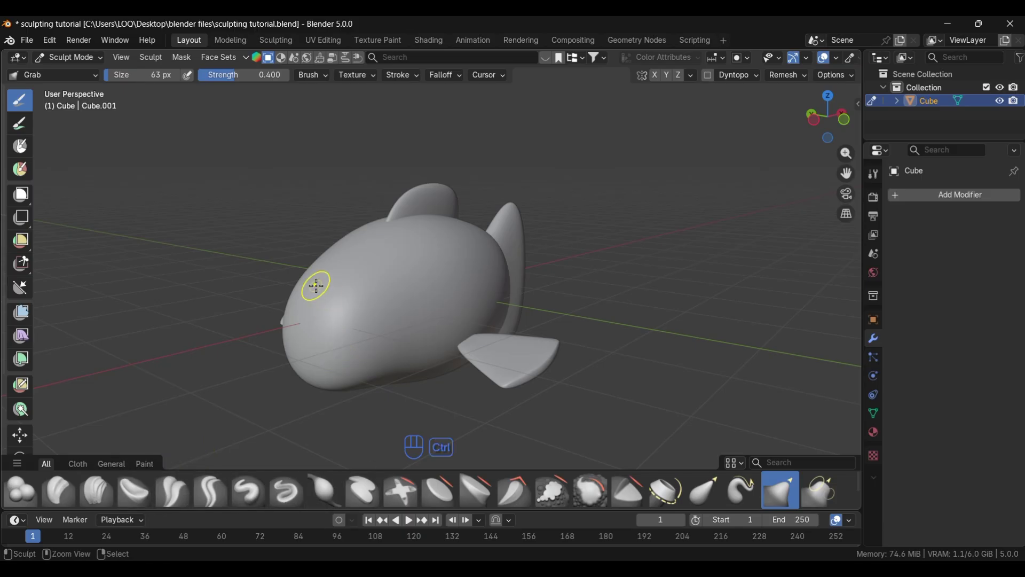
Return to Object Mode and add an ico sphere mesh beside the fish
{"action": "key", "text": "ctrl+Tab"}
{"action": "middle_click_drag", "start_coordinate": [455, 376], "coordinate": [541, 346]}
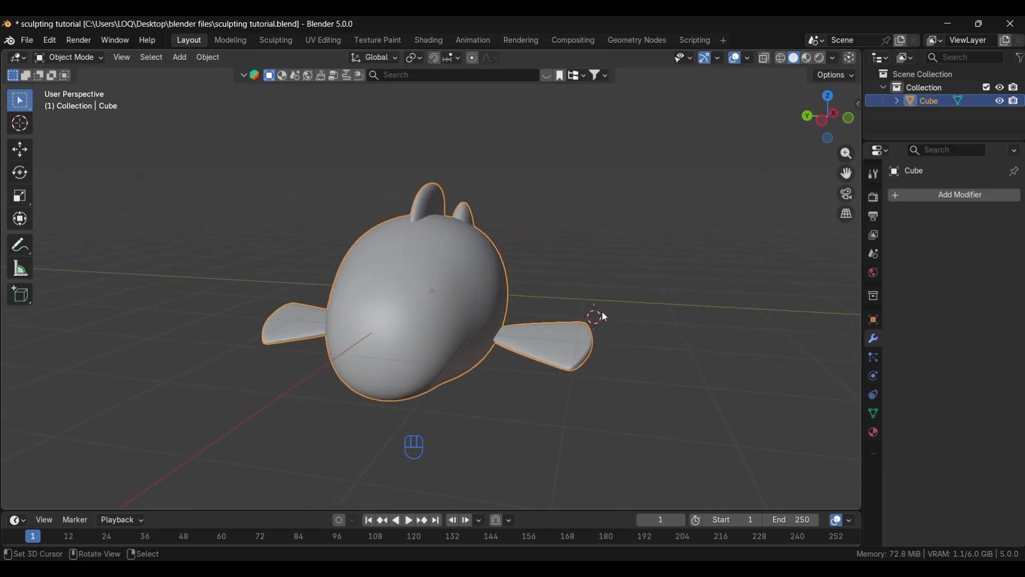
{"action": "key", "text": "shift+a"}
{"action": "mouse_move", "coordinate": [601, 311]}
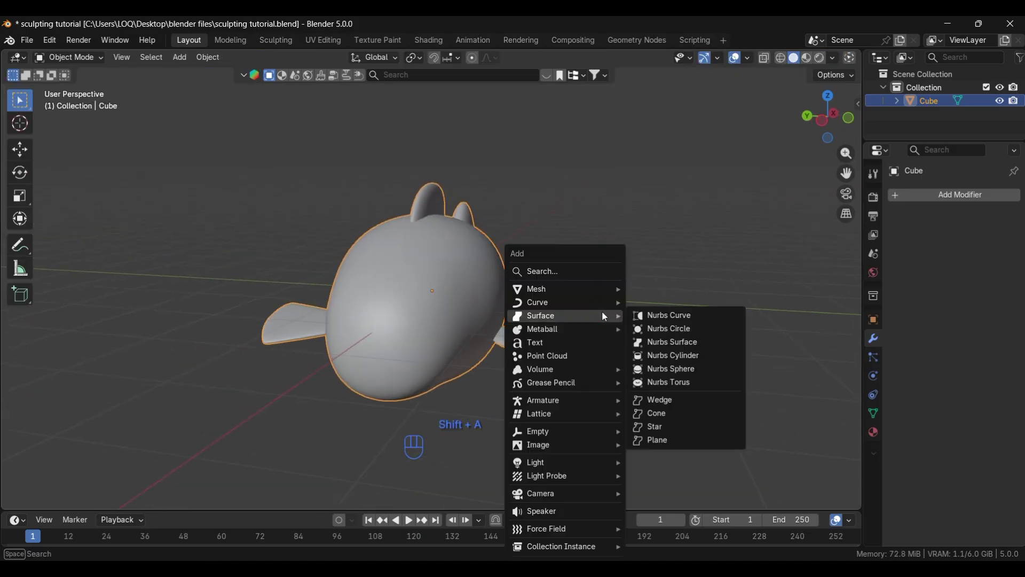
{"action": "mouse_move", "coordinate": [598, 288]}
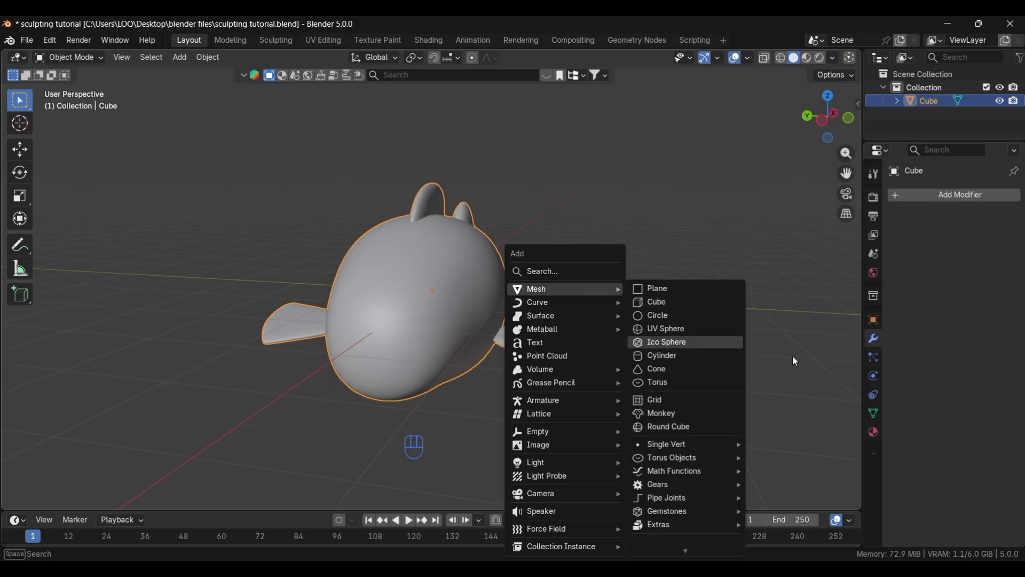
{"action": "left_click", "coordinate": [683, 342]}
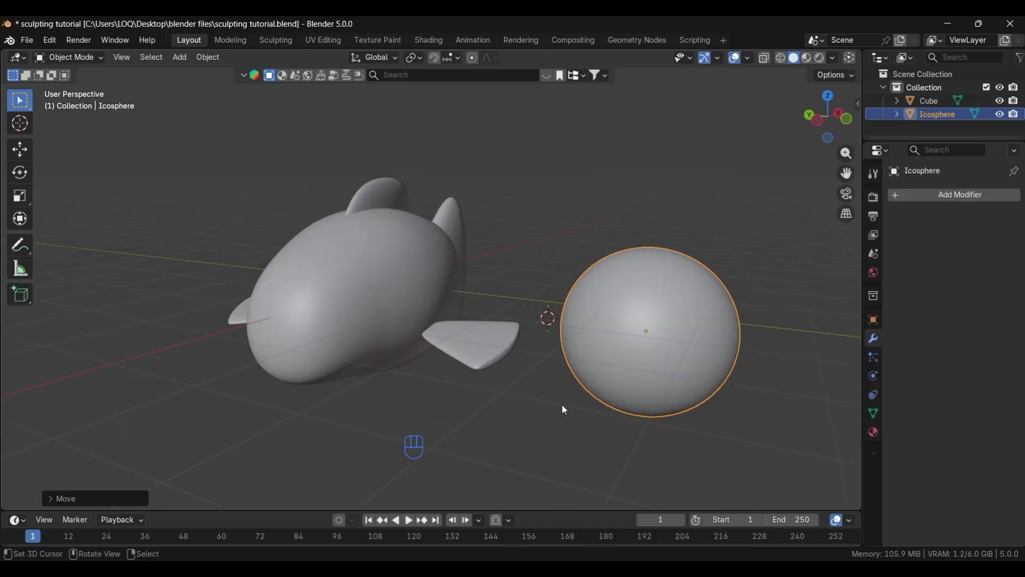
Switch the ico sphere to Sculpt Mode and show it in the right orthographic view
{"action": "key", "text": "ctrl+Tab"}
{"action": "left_click", "coordinate": [502, 410]}
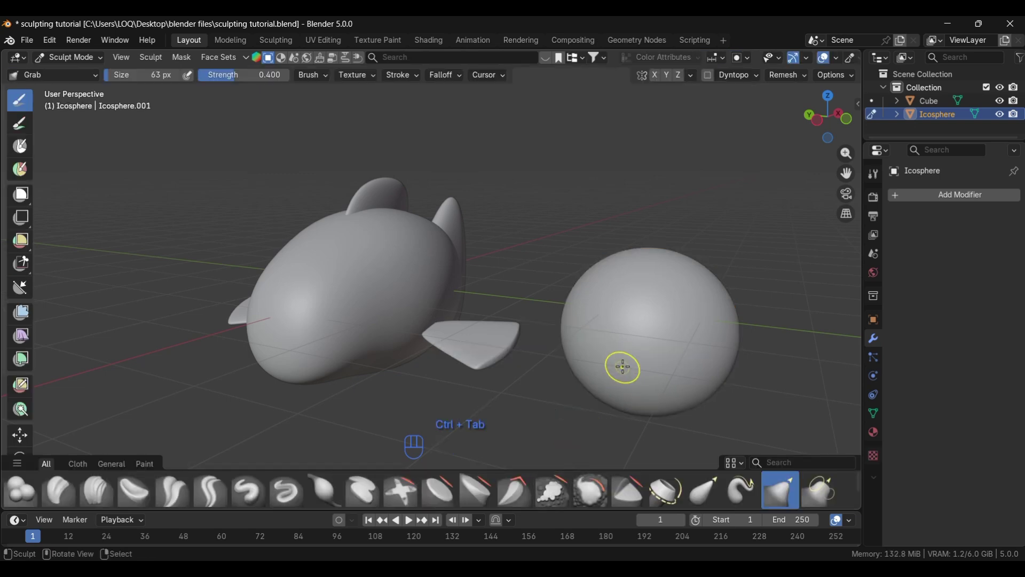
{"action": "key", "text": "KP_3"}
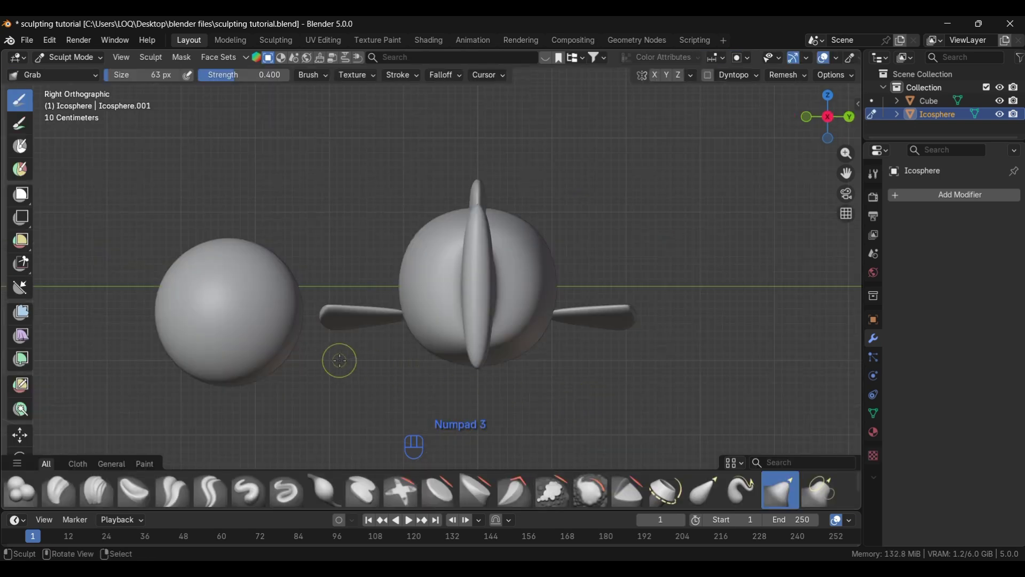
Sculpt a raised ring on the front of the ico sphere using the Draw brush with Y symmetry
{"action": "middle_click_drag", "start_coordinate": [218, 339], "coordinate": [407, 313], "text": "shift"}
{"action": "scroll", "coordinate": [326, 332], "scroll_direction": "up", "scroll_amount": 3}
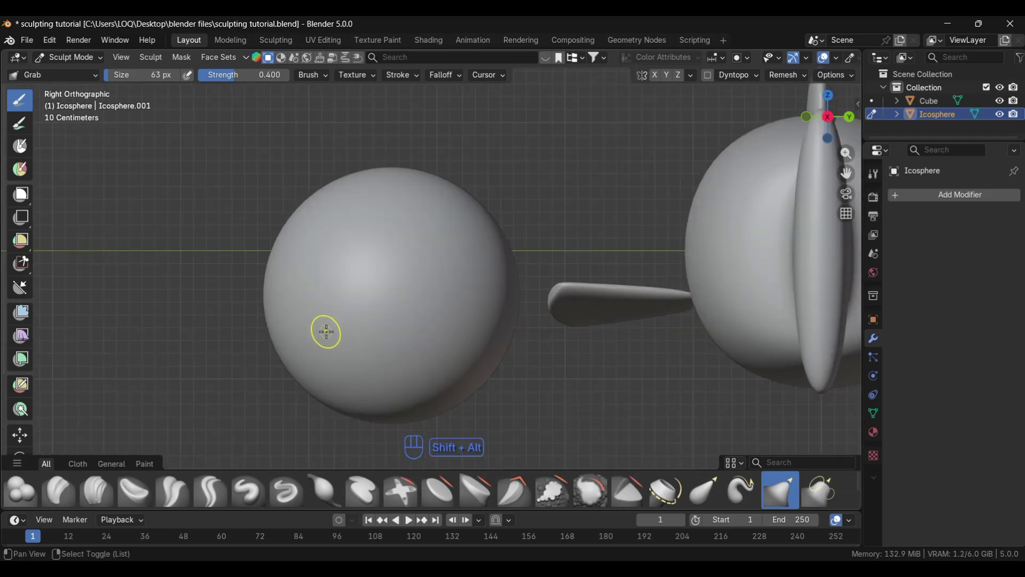
{"action": "middle_click_drag", "start_coordinate": [326, 332], "coordinate": [345, 314], "text": "shift"}
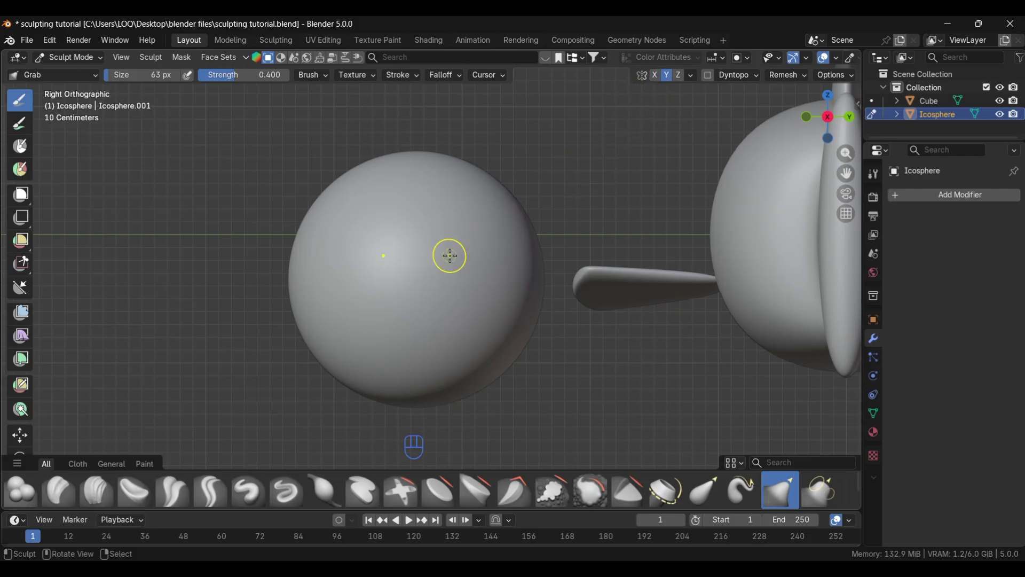
{"action": "mouse_move", "coordinate": [462, 243]}
{"action": "left_mouse_down"}
{"action": "mouse_move", "coordinate": [474, 206]}
{"action": "mouse_move", "coordinate": [463, 270]}
{"action": "mouse_move", "coordinate": [477, 160]}
{"action": "mouse_move", "coordinate": [483, 225]}
{"action": "left_mouse_up"}
{"action": "left_click", "coordinate": [248, 490]}
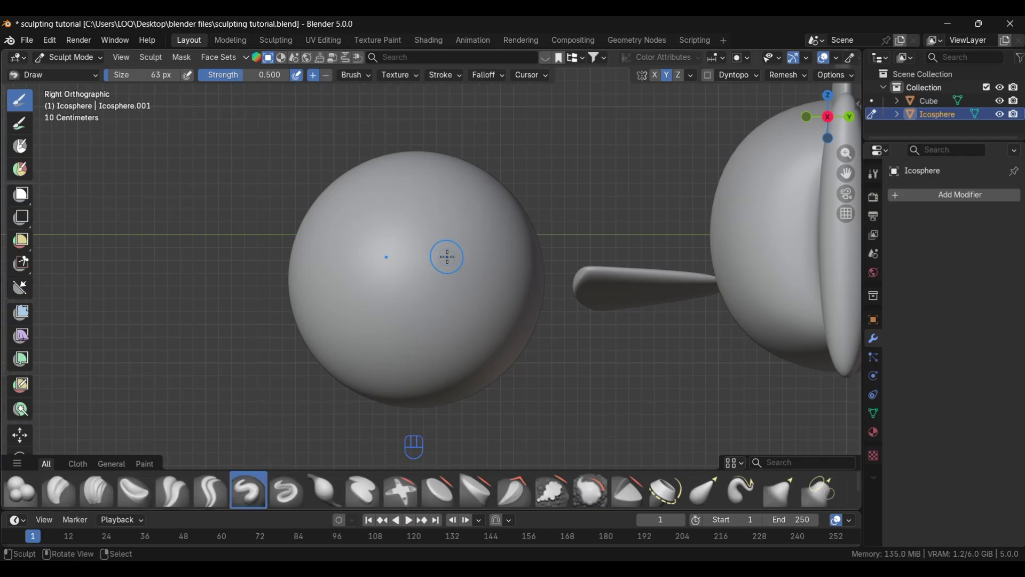
{"action": "middle_click_drag", "start_coordinate": [462, 230], "coordinate": [471, 232]}
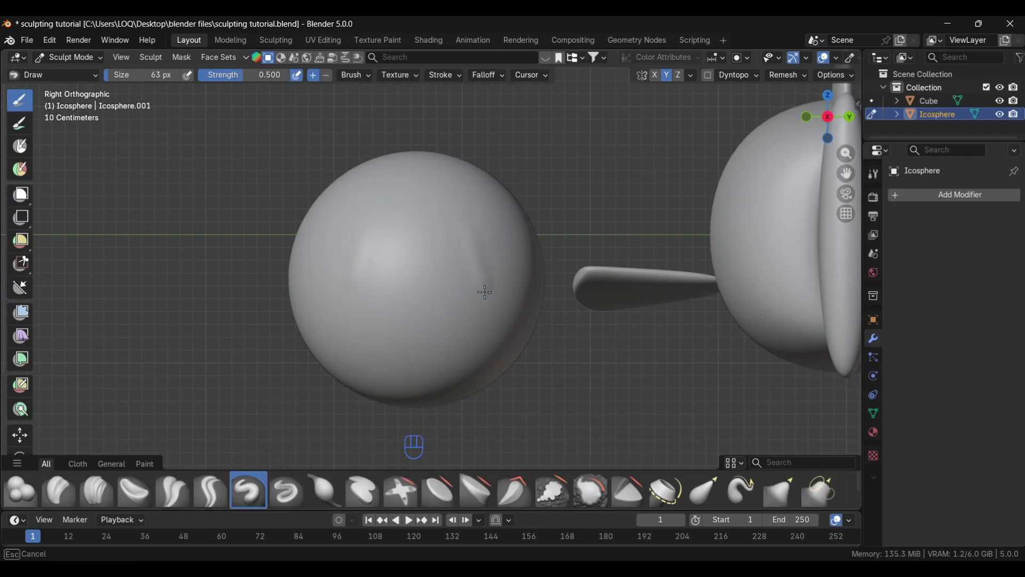
{"action": "mouse_move", "coordinate": [439, 235]}
{"action": "left_mouse_down"}
{"action": "mouse_move", "coordinate": [477, 266]}
{"action": "mouse_move", "coordinate": [480, 323]}
{"action": "mouse_move", "coordinate": [447, 343]}
{"action": "left_mouse_up"}
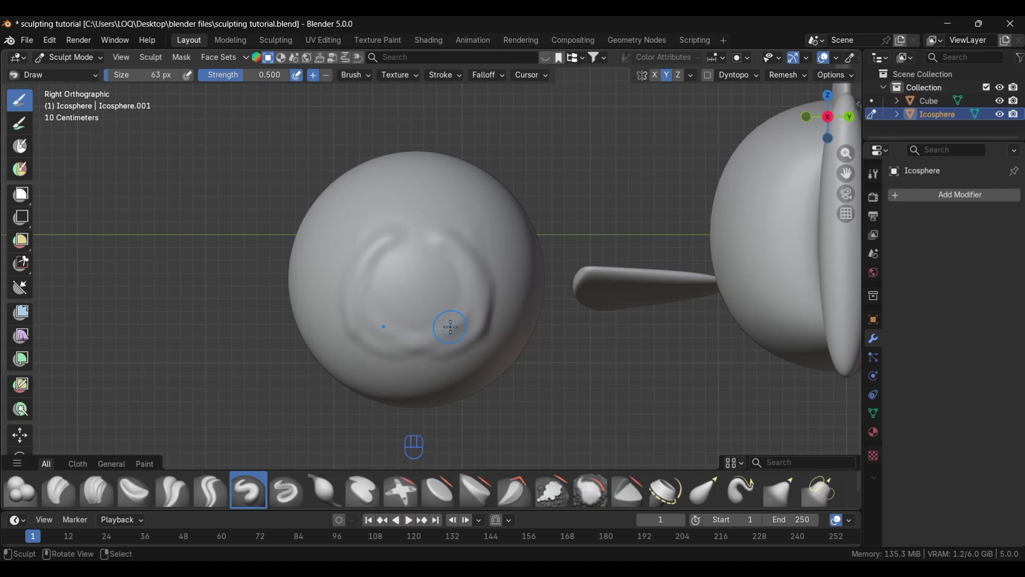
Inspect the ico sphere's mesh density in Edit Mode and return to Sculpt Mode in the right orthographic view
{"action": "key", "text": "Tab"}
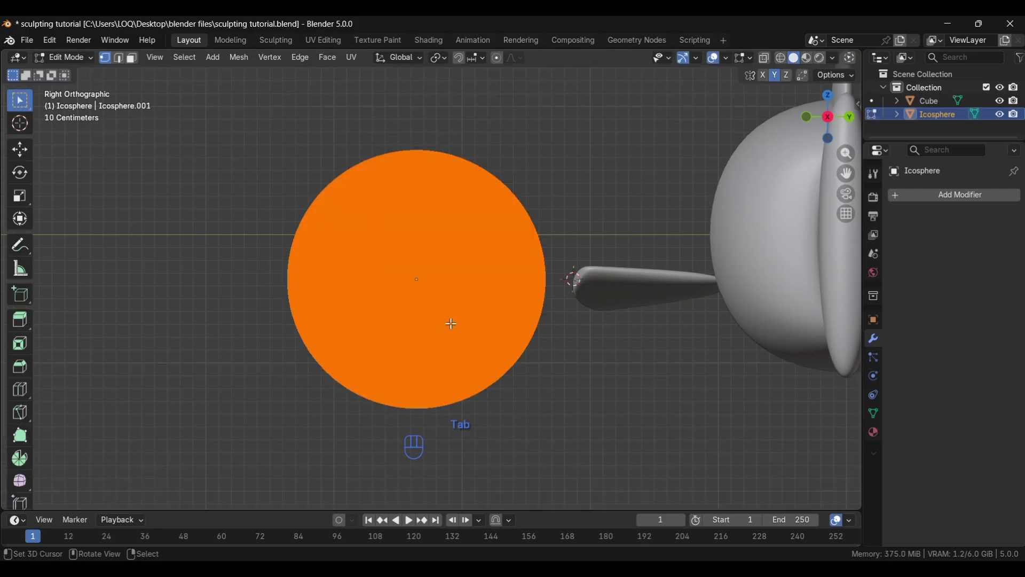
{"action": "left_click_drag", "start_coordinate": [406, 373], "coordinate": [366, 351], "text": "alt"}
{"action": "key", "text": "Tab"}
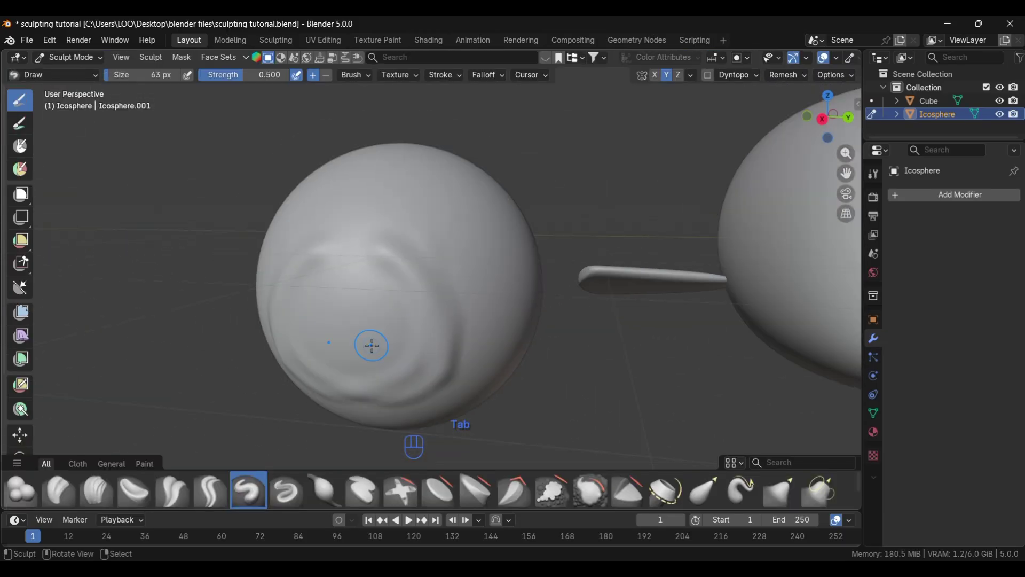
{"action": "key", "text": "KP_3"}
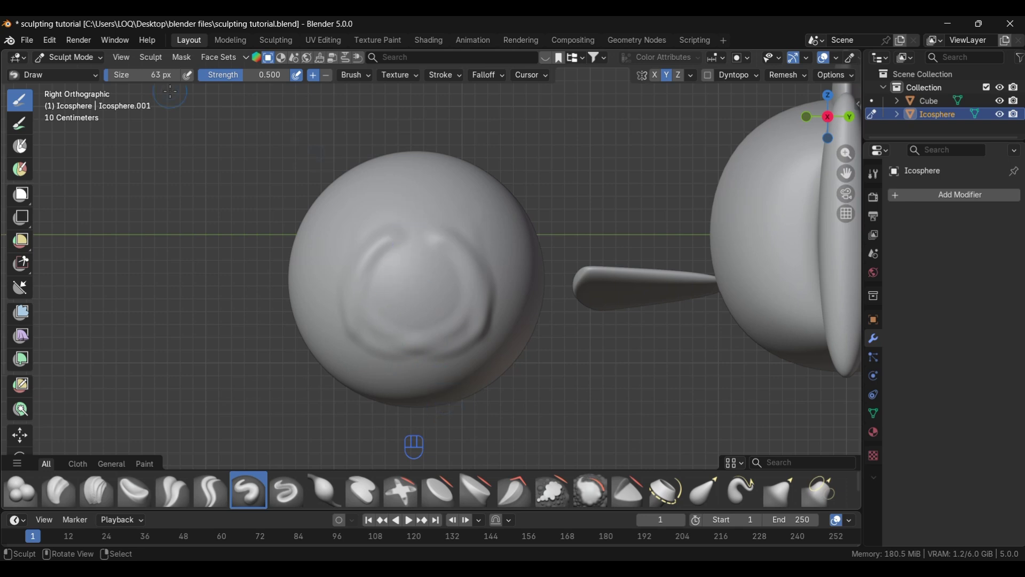
Set the Draw brush size to 71 px and its strength to 0.714
{"action": "left_click_drag", "start_coordinate": [112, 74], "coordinate": [235, 75]}
{"action": "left_click_drag", "start_coordinate": [141, 81], "coordinate": [113, 75]}
{"action": "key", "text": "f"}
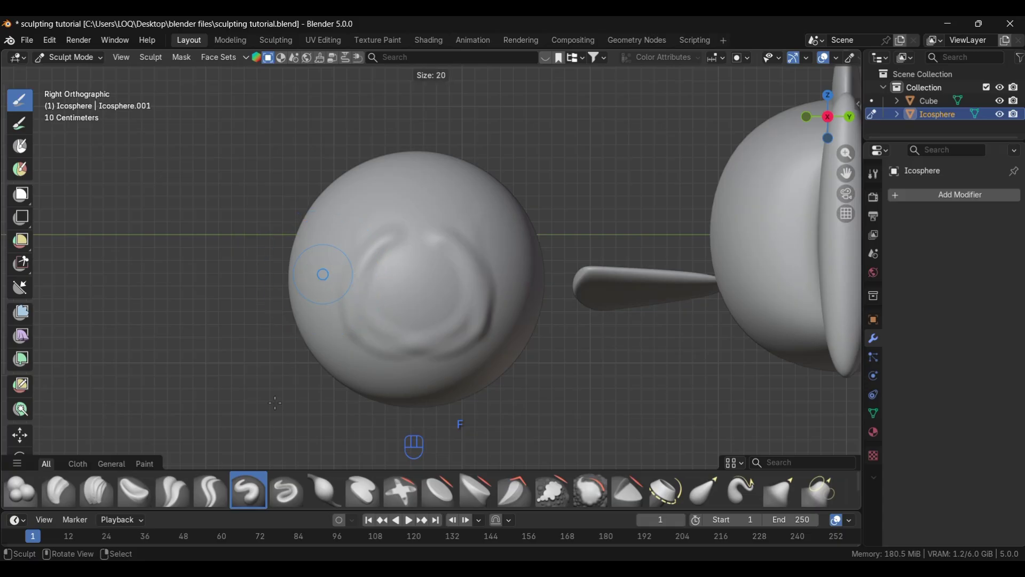
{"action": "left_click", "coordinate": [301, 355]}
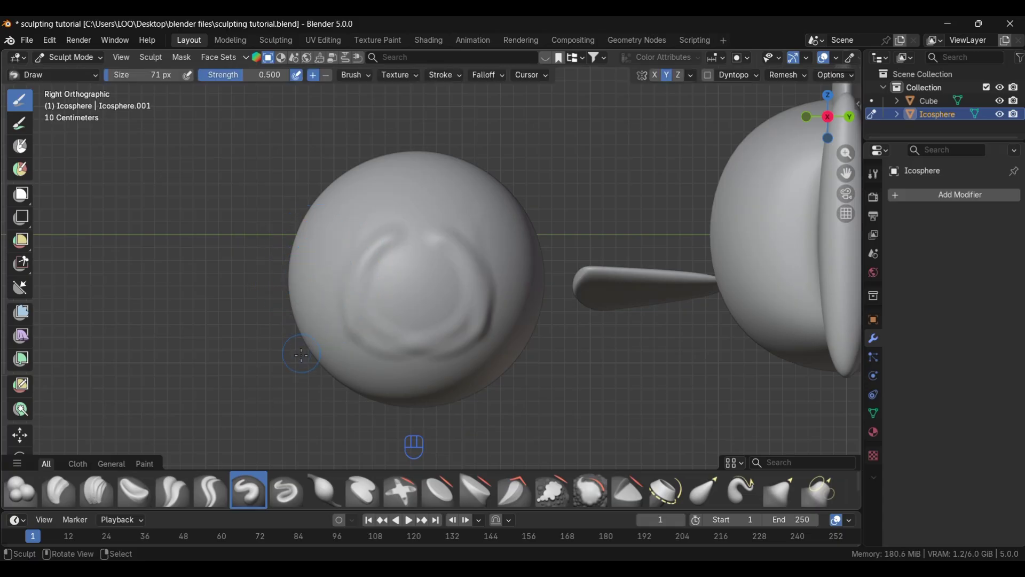
{"action": "left_click_drag", "start_coordinate": [227, 76], "coordinate": [257, 80]}
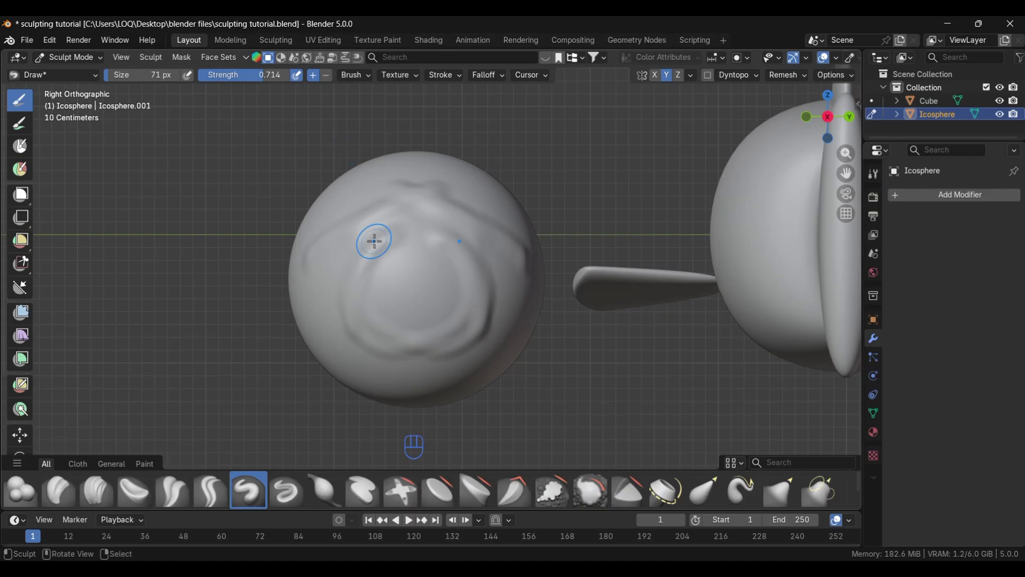
Cover the sphere's front with wavy Draw strokes and set the brush strength to 0.436
{"action": "mouse_move", "coordinate": [374, 241]}
{"action": "left_mouse_down"}
{"action": "mouse_move", "coordinate": [399, 282]}
{"action": "mouse_move", "coordinate": [440, 263]}
{"action": "mouse_move", "coordinate": [412, 284]}
{"action": "mouse_move", "coordinate": [408, 320]}
{"action": "mouse_move", "coordinate": [390, 322]}
{"action": "mouse_move", "coordinate": [381, 341]}
{"action": "mouse_move", "coordinate": [394, 348]}
{"action": "mouse_move", "coordinate": [417, 354]}
{"action": "mouse_move", "coordinate": [470, 282]}
{"action": "mouse_move", "coordinate": [495, 337]}
{"action": "mouse_move", "coordinate": [476, 396]}
{"action": "mouse_move", "coordinate": [456, 394]}
{"action": "mouse_move", "coordinate": [465, 257]}
{"action": "mouse_move", "coordinate": [451, 189]}
{"action": "mouse_move", "coordinate": [510, 220]}
{"action": "mouse_move", "coordinate": [528, 263]}
{"action": "mouse_move", "coordinate": [518, 315]}
{"action": "mouse_move", "coordinate": [470, 374]}
{"action": "left_mouse_up"}
{"action": "mouse_move", "coordinate": [427, 192]}
{"action": "left_mouse_down"}
{"action": "mouse_move", "coordinate": [465, 197]}
{"action": "mouse_move", "coordinate": [484, 229]}
{"action": "mouse_move", "coordinate": [487, 304]}
{"action": "mouse_move", "coordinate": [468, 345]}
{"action": "mouse_move", "coordinate": [432, 381]}
{"action": "mouse_move", "coordinate": [385, 395]}
{"action": "left_mouse_up"}
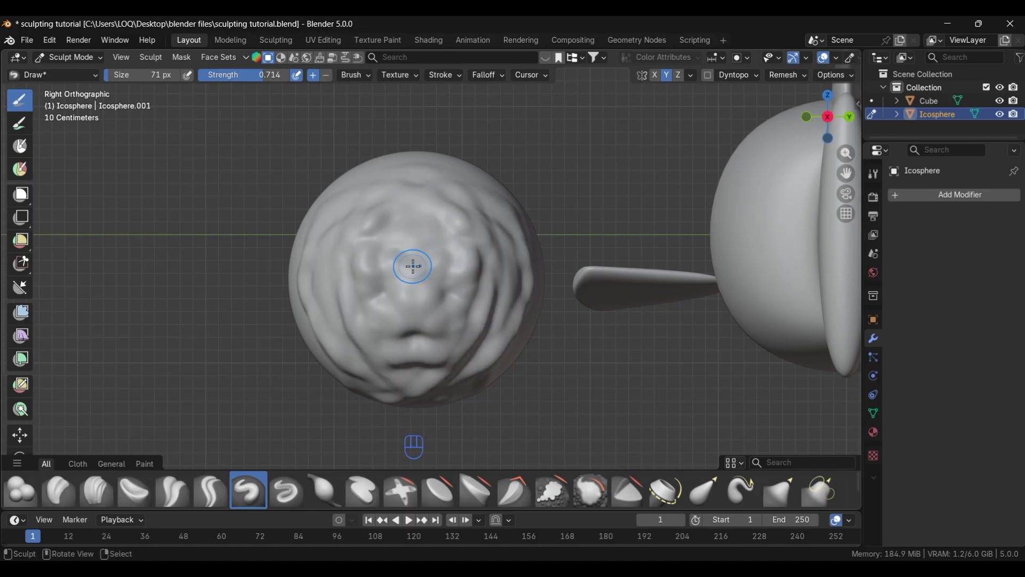
{"action": "key", "text": "shift+f"}
{"action": "left_click", "coordinate": [443, 349]}
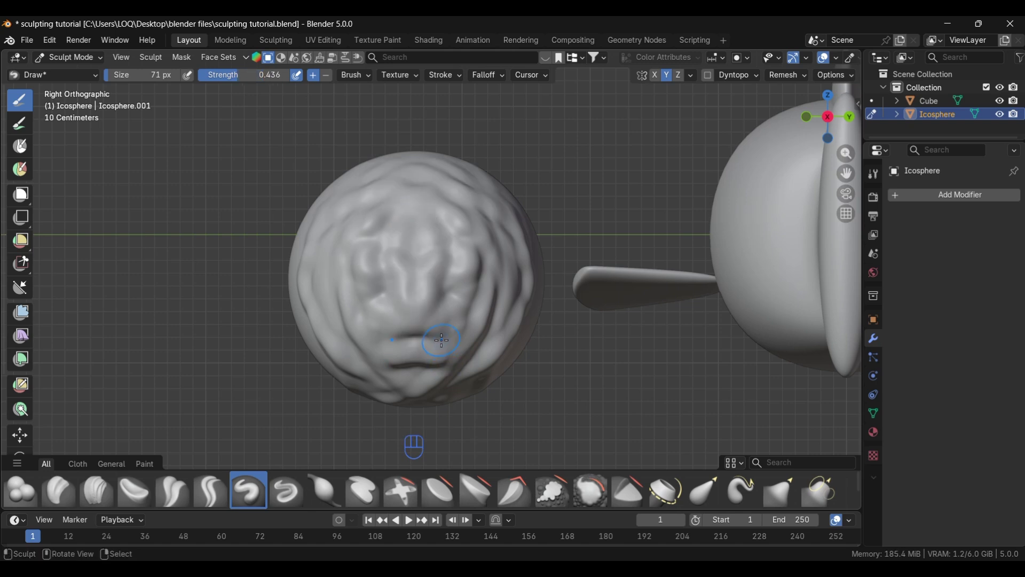
Undo the wavy Draw strokes back to the plain ring and stay in Sculpt Mode
{"action": "key", "text": "ctrl+z"}
{"action": "key", "text": "ctrl+z"}
{"action": "key", "text": "ctrl+z"}
{"action": "key", "text": "ctrl+z"}
{"action": "key", "text": "ctrl+z"}
{"action": "key", "text": "ctrl+z"}
{"action": "key", "text": "ctrl+z"}
{"action": "key", "text": "ctrl+z"}
{"action": "key", "text": "ctrl+z"}
{"action": "key", "text": "ctrl+z"}
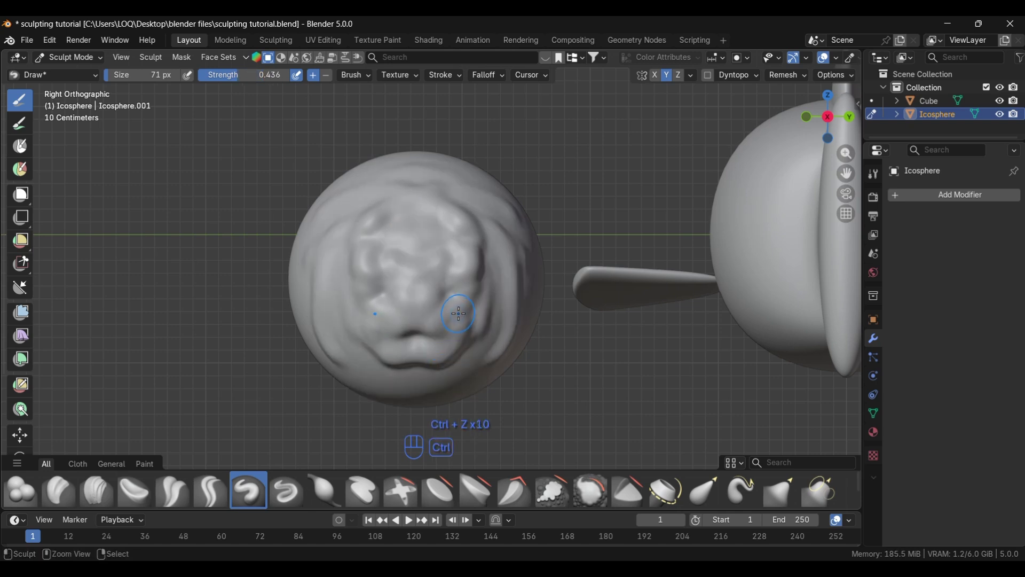
{"action": "key", "text": "ctrl+z"}
{"action": "key", "text": "ctrl+z"}
{"action": "key", "text": "ctrl+z"}
{"action": "key", "text": "ctrl+z"}
{"action": "key", "text": "ctrl+z"}
{"action": "key", "text": "ctrl+z"}
{"action": "key", "text": "ctrl+z"}
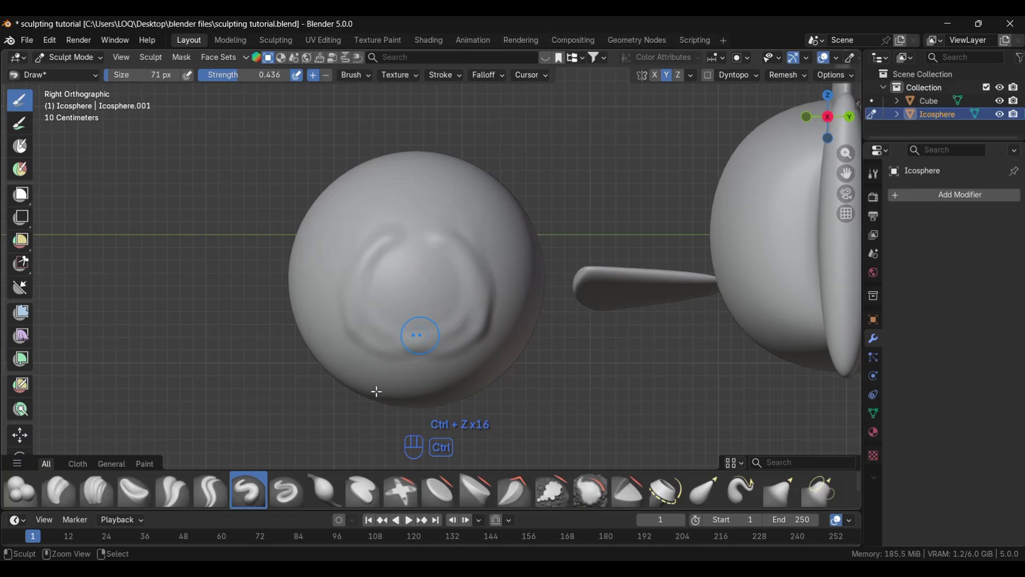
{"action": "key", "text": "Tab"}
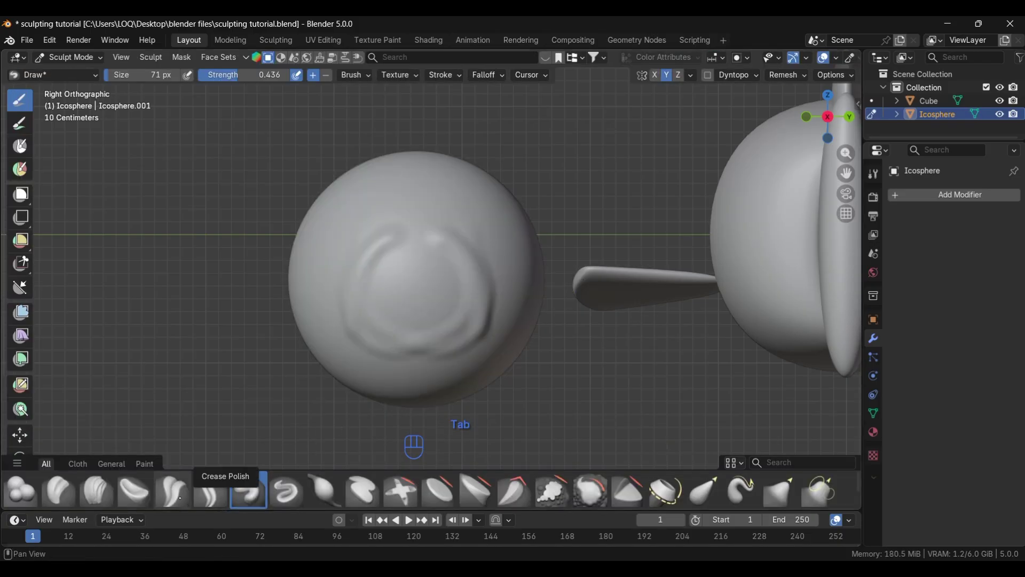
Carve several mirrored creases across the sphere's front with the Crease Sharp brush
{"action": "left_click", "coordinate": [172, 494]}
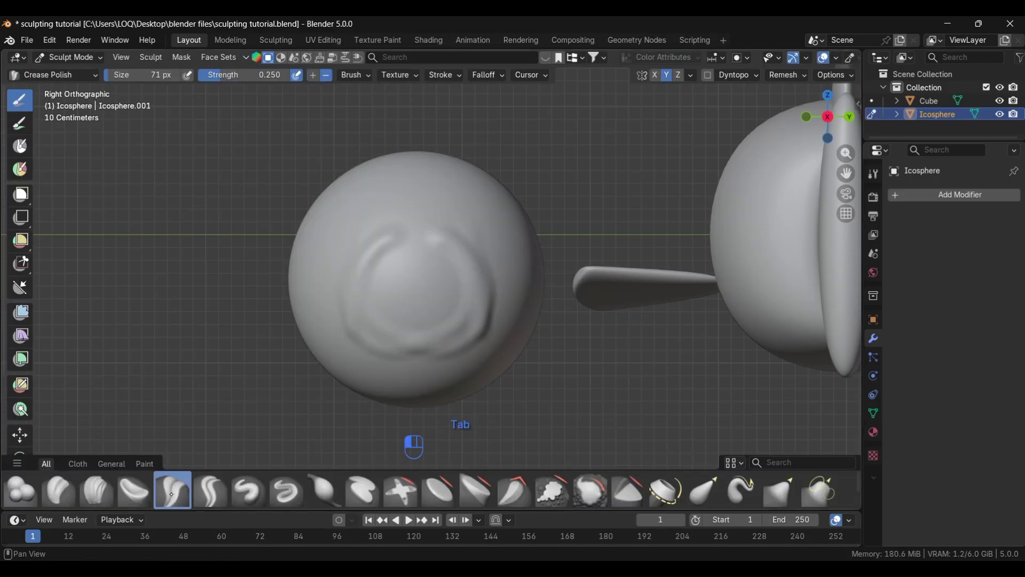
{"action": "left_click", "coordinate": [210, 490]}
{"action": "mouse_move", "coordinate": [370, 248]}
{"action": "left_mouse_down"}
{"action": "mouse_move", "coordinate": [395, 258]}
{"action": "mouse_move", "coordinate": [374, 331]}
{"action": "mouse_move", "coordinate": [410, 255]}
{"action": "left_mouse_up"}
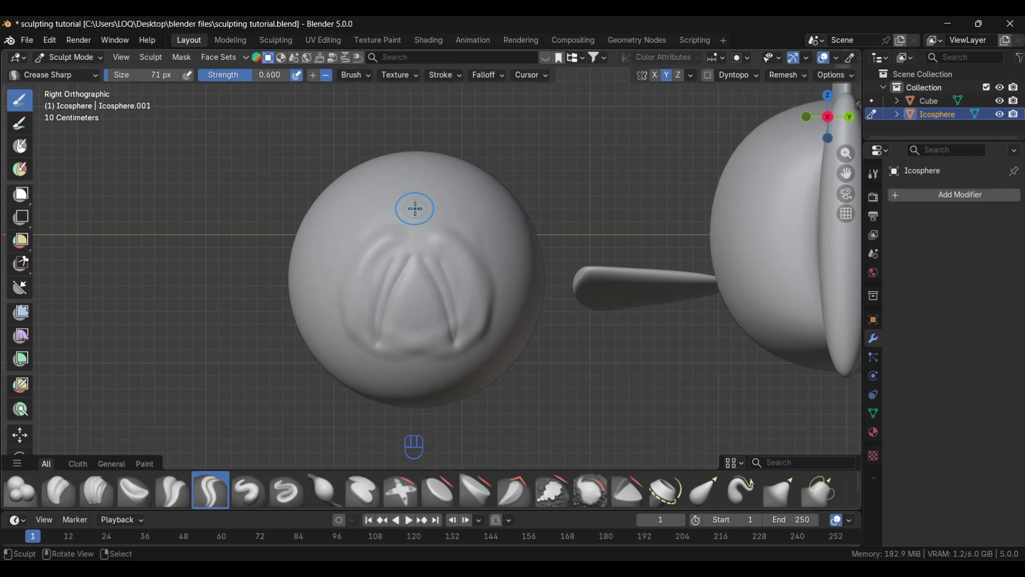
{"action": "left_click_drag", "start_coordinate": [414, 208], "coordinate": [461, 268]}
{"action": "mouse_move", "coordinate": [428, 203]}
{"action": "left_mouse_down"}
{"action": "mouse_move", "coordinate": [497, 237]}
{"action": "mouse_move", "coordinate": [503, 311]}
{"action": "mouse_move", "coordinate": [416, 355]}
{"action": "left_mouse_up"}
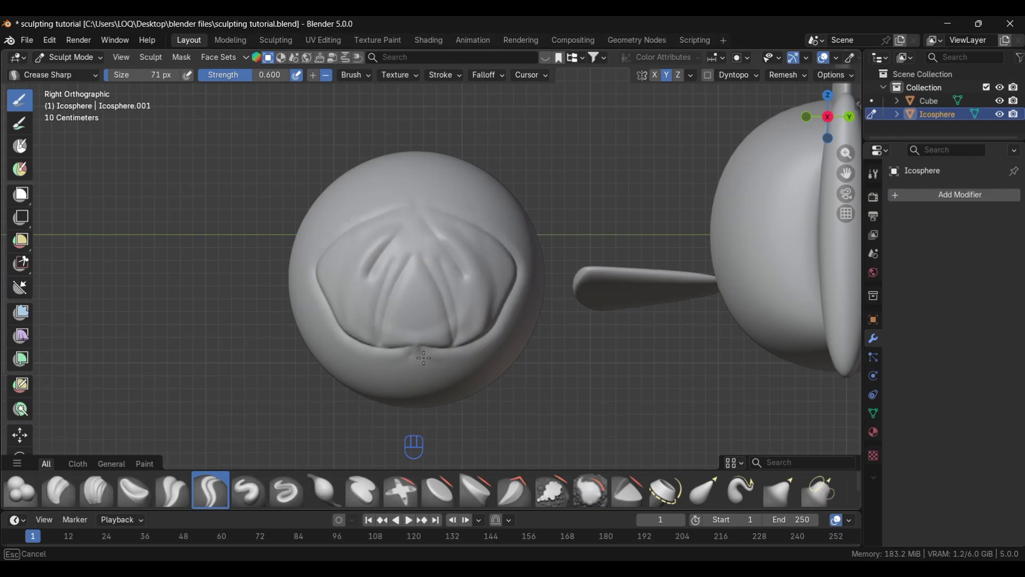
{"action": "left_click_drag", "start_coordinate": [406, 271], "coordinate": [457, 319]}
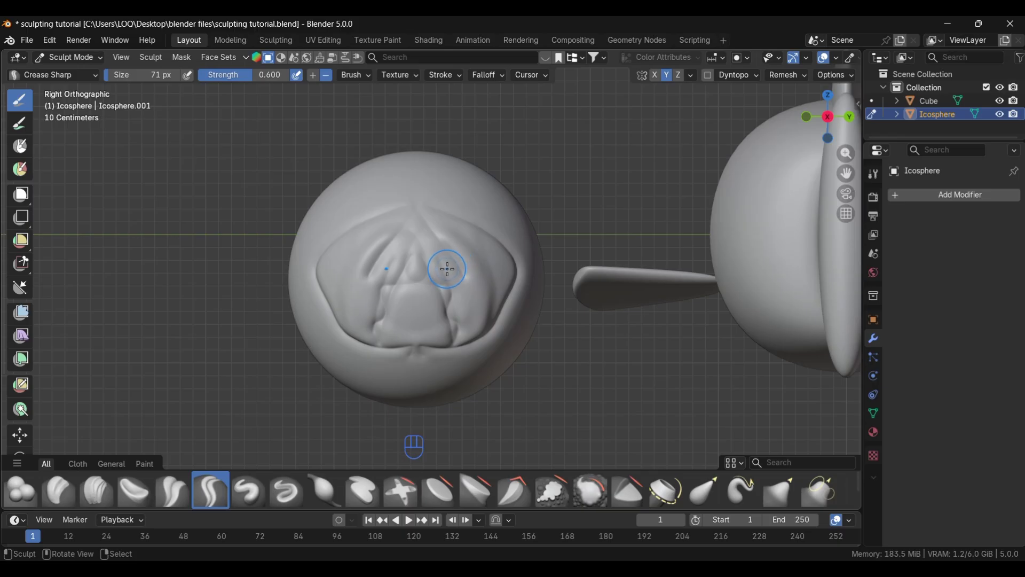
Smooth the carved creases on the sphere and switch back to the Draw brush
{"action": "mouse_move", "coordinate": [443, 271]}
{"action": "left_mouse_down", "text": "shift"}
{"action": "mouse_move", "coordinate": [429, 217]}
{"action": "mouse_move", "coordinate": [466, 219]}
{"action": "left_mouse_up", "text": "shift"}
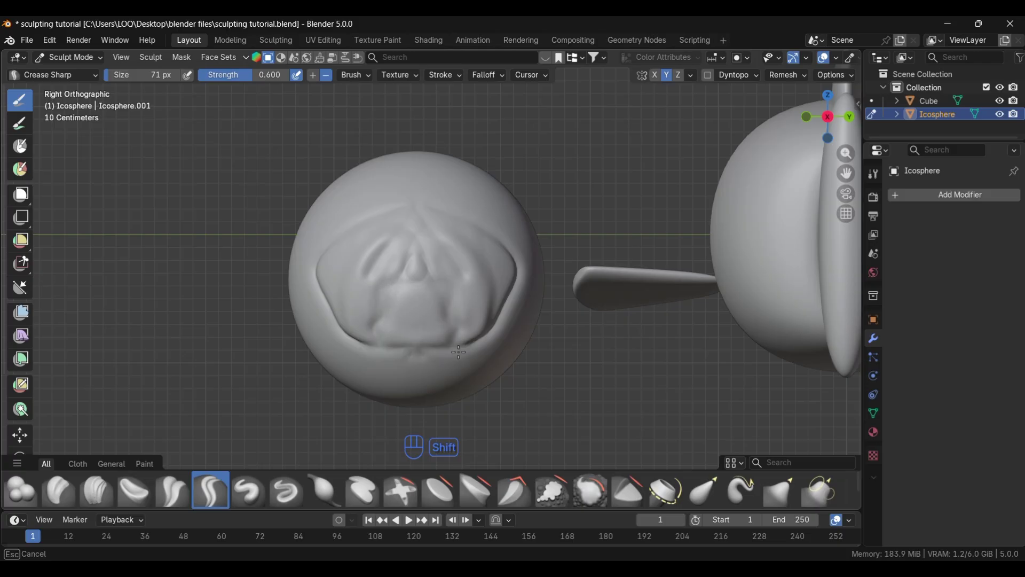
{"action": "left_click_drag", "start_coordinate": [481, 344], "coordinate": [451, 214], "text": "shift"}
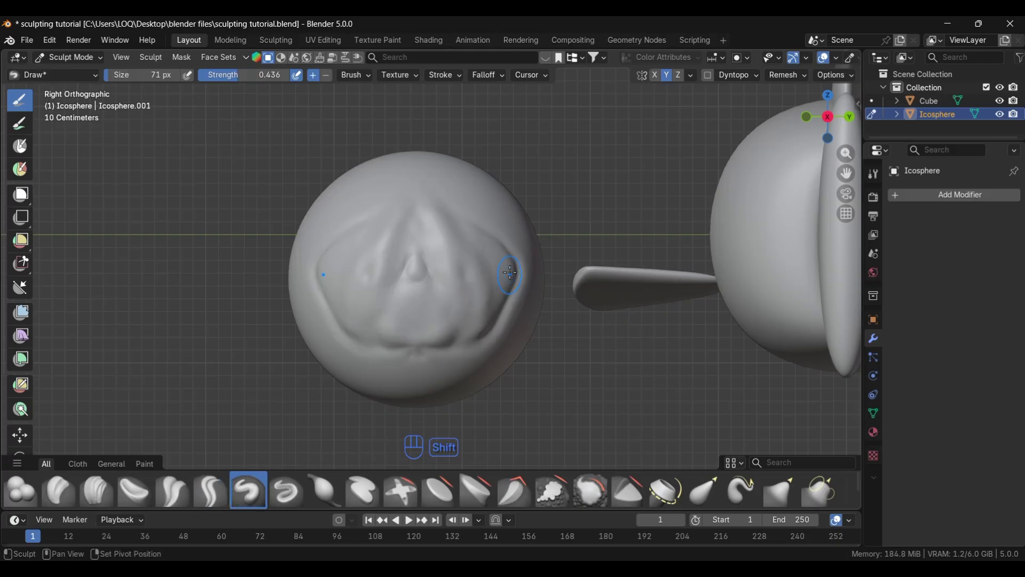
{"action": "key", "text": "x"}
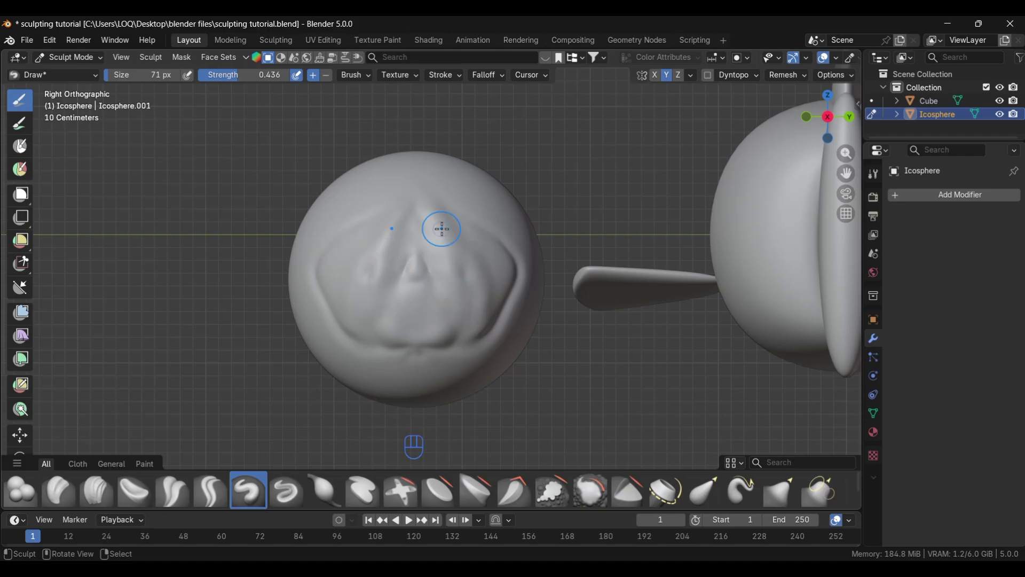
Add raised Draw strokes around the creases and carve grooves between them with the brush direction inverted
{"action": "key", "text": "ctrl+z"}
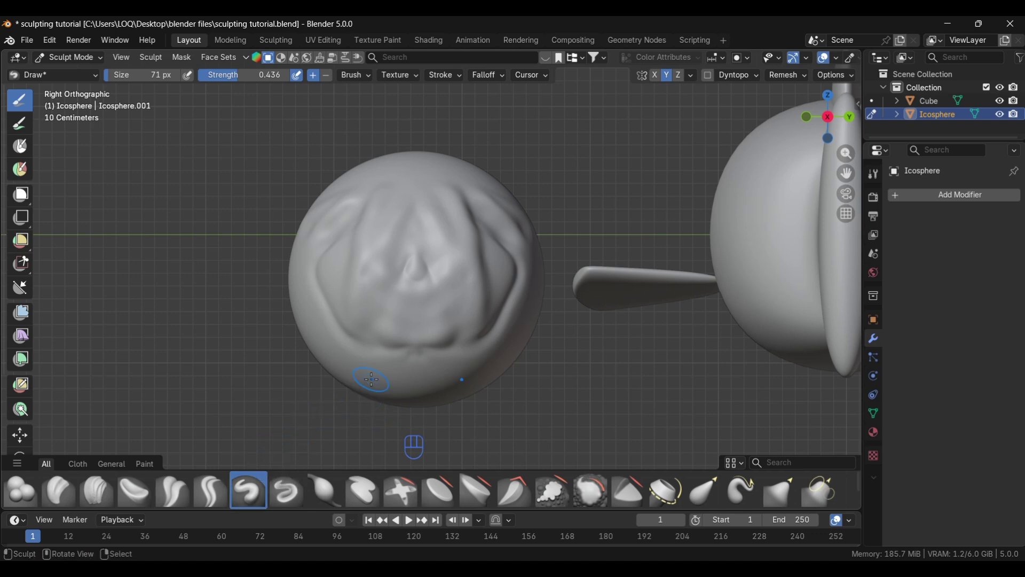
{"action": "mouse_move", "coordinate": [432, 368]}
{"action": "left_mouse_down"}
{"action": "mouse_move", "coordinate": [448, 369]}
{"action": "mouse_move", "coordinate": [437, 378]}
{"action": "left_mouse_up"}
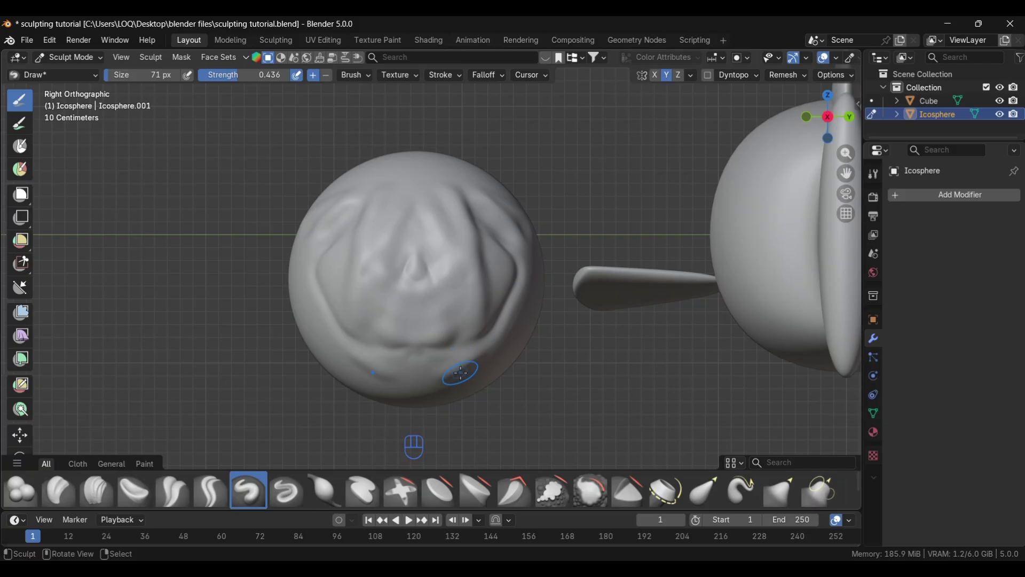
{"action": "key", "text": "ctrl"}
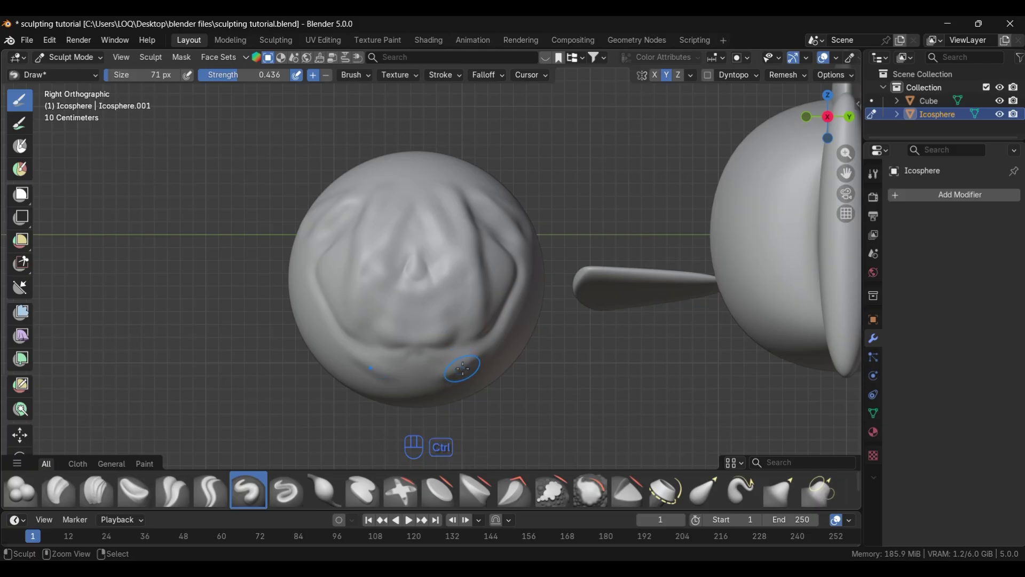
{"action": "mouse_move", "coordinate": [449, 379]}
{"action": "left_mouse_down", "text": "ctrl"}
{"action": "mouse_move", "coordinate": [465, 356]}
{"action": "mouse_move", "coordinate": [449, 374]}
{"action": "mouse_move", "coordinate": [462, 366]}
{"action": "mouse_move", "coordinate": [459, 267]}
{"action": "left_mouse_up", "text": "ctrl"}
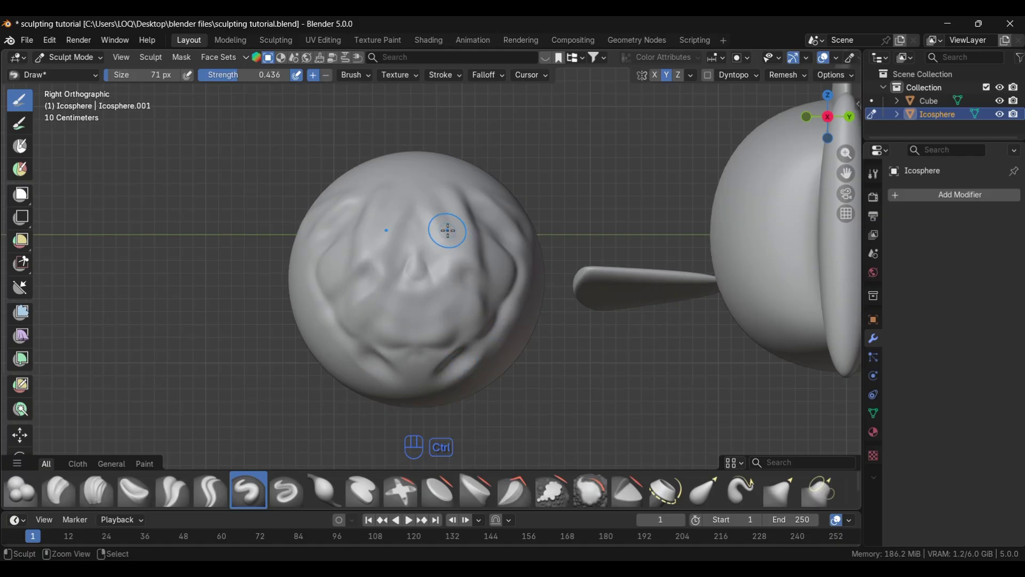
{"action": "mouse_move", "coordinate": [446, 229]}
{"action": "left_mouse_down", "text": "ctrl"}
{"action": "mouse_move", "coordinate": [484, 246]}
{"action": "mouse_move", "coordinate": [428, 204]}
{"action": "mouse_move", "coordinate": [477, 237]}
{"action": "mouse_move", "coordinate": [437, 205]}
{"action": "mouse_move", "coordinate": [469, 234]}
{"action": "mouse_move", "coordinate": [438, 215]}
{"action": "mouse_move", "coordinate": [478, 271]}
{"action": "left_mouse_up", "text": "ctrl"}
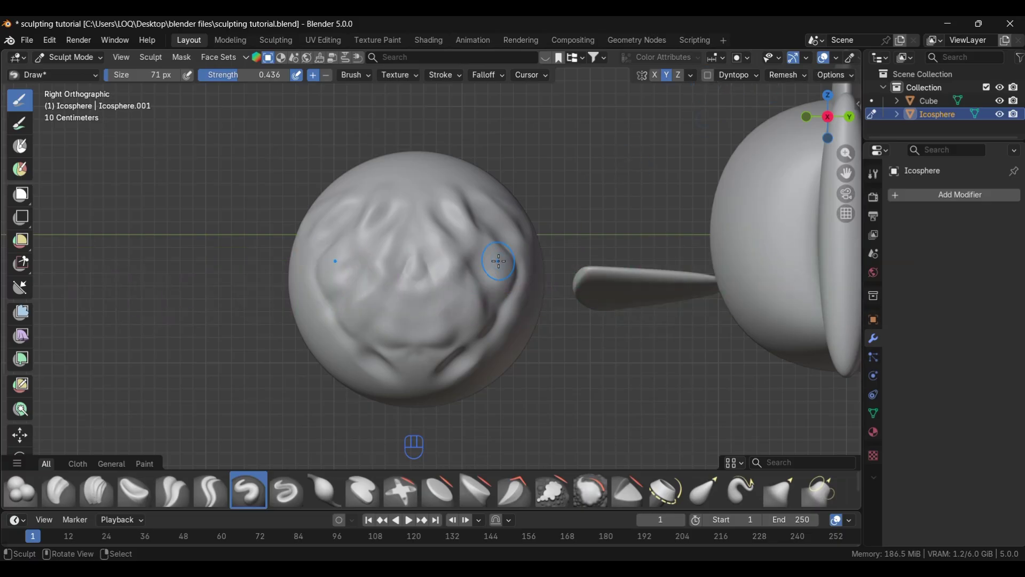
Draw a short ridge on the smooth side of the ico sphere and examine it up close
{"action": "middle_click_drag", "start_coordinate": [492, 264], "coordinate": [328, 393]}
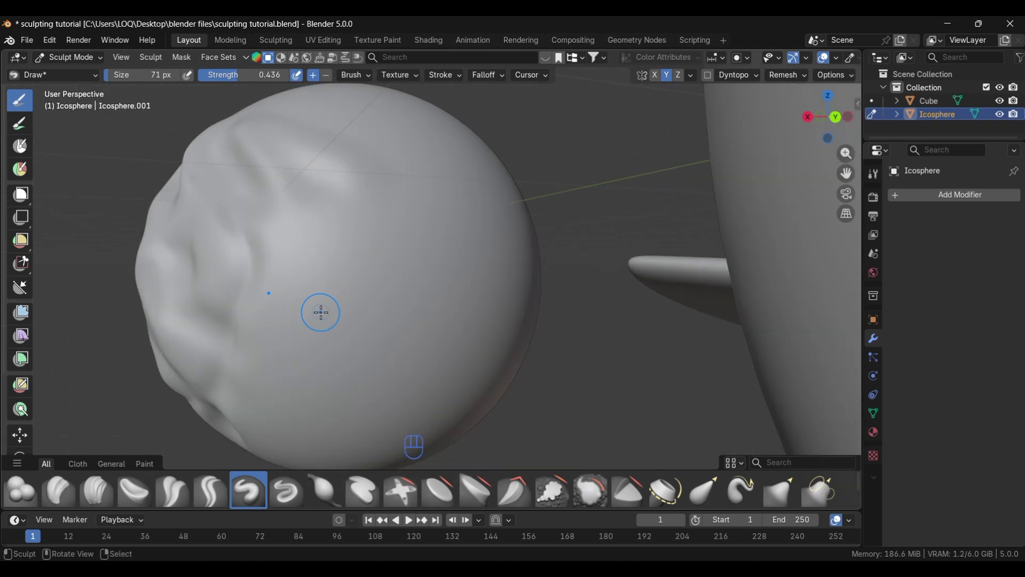
{"action": "mouse_move", "coordinate": [304, 291]}
{"action": "left_mouse_down"}
{"action": "mouse_move", "coordinate": [300, 312]}
{"action": "mouse_move", "coordinate": [331, 275]}
{"action": "mouse_move", "coordinate": [294, 334]}
{"action": "mouse_move", "coordinate": [321, 300]}
{"action": "left_mouse_up"}
{"action": "scroll", "coordinate": [317, 307], "scroll_direction": "up", "scroll_amount": 6}
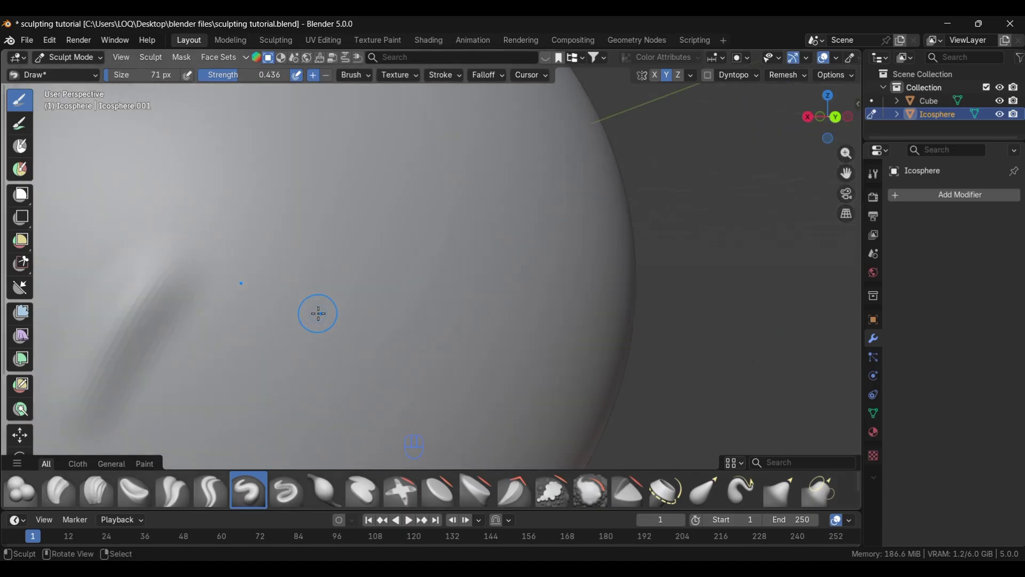
{"action": "scroll", "coordinate": [188, 334], "scroll_direction": "down", "scroll_amount": 5}
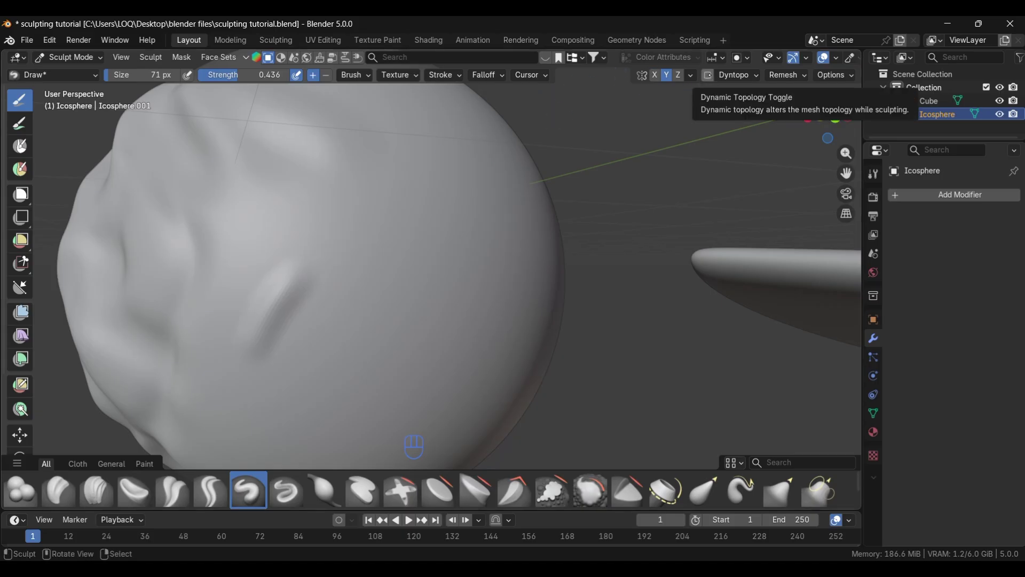
Enable Dyntopo for the ico sphere despite its attribute data and display the viewport in wireframe shading
{"action": "left_click", "coordinate": [708, 75]}
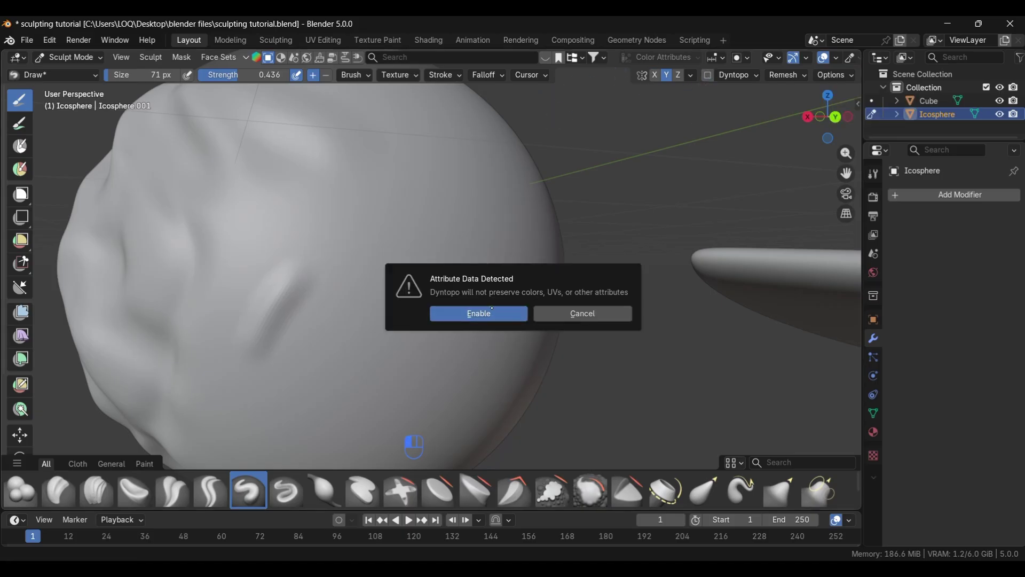
{"action": "left_click", "coordinate": [493, 316]}
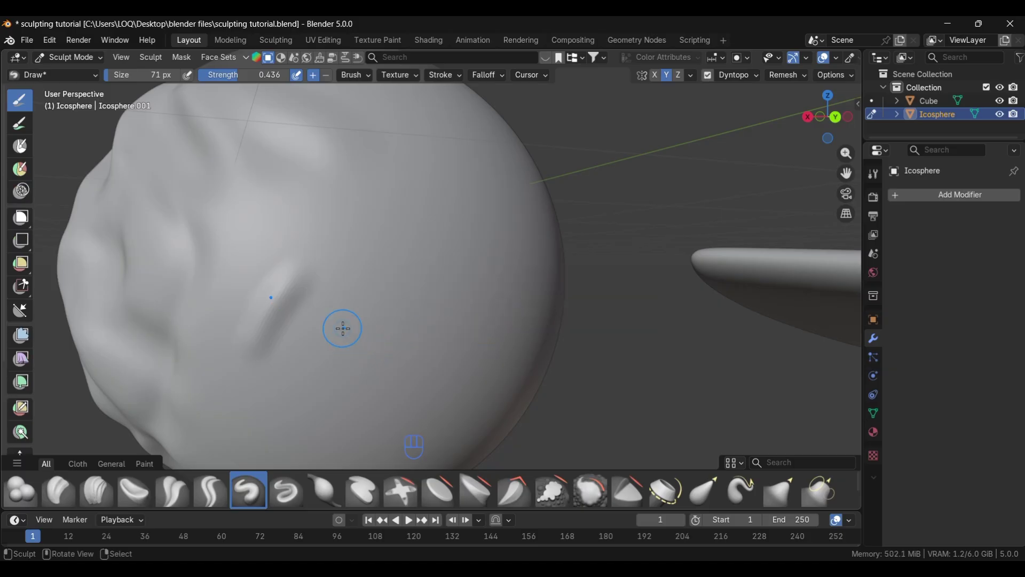
{"action": "scroll", "coordinate": [280, 295], "scroll_direction": "up", "scroll_amount": 2}
{"action": "scroll", "coordinate": [266, 299], "scroll_direction": "down", "scroll_amount": 3}
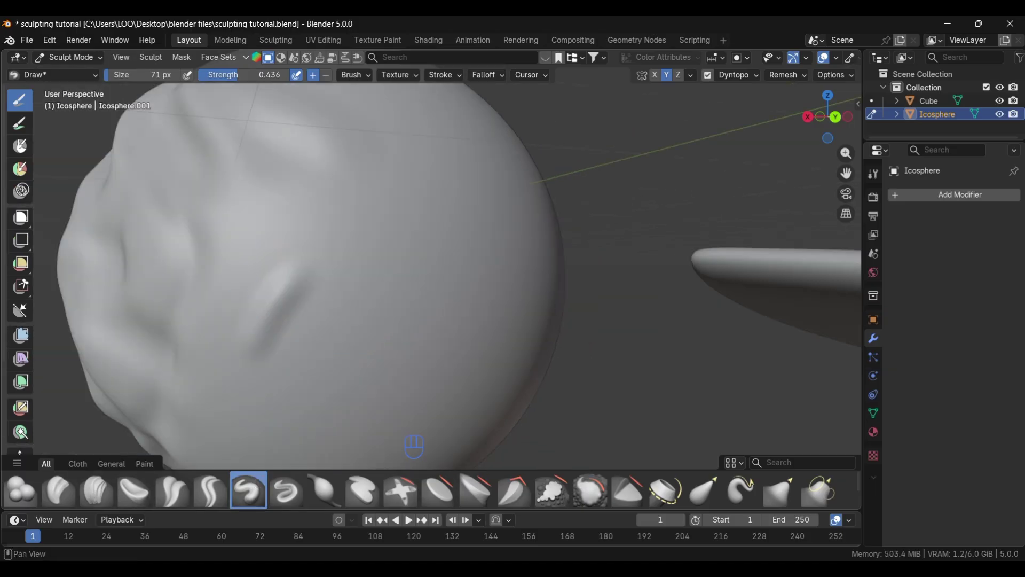
{"action": "key", "text": "z"}
{"action": "left_click", "coordinate": [176, 334]}
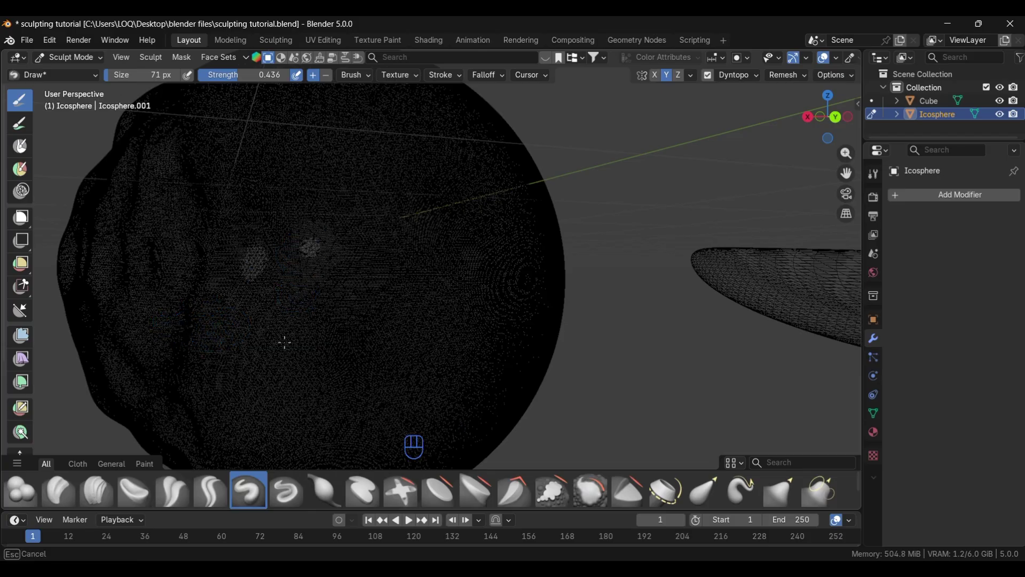
Draw short Dyntopo strokes on the smooth side of the ico sphere at several zoom levels to compare their mesh density
{"action": "scroll", "coordinate": [315, 229], "scroll_direction": "down", "scroll_amount": 4}
{"action": "scroll", "coordinate": [366, 292], "scroll_direction": "up", "scroll_amount": 1}
{"action": "scroll", "coordinate": [367, 292], "scroll_direction": "up", "scroll_amount": 1}
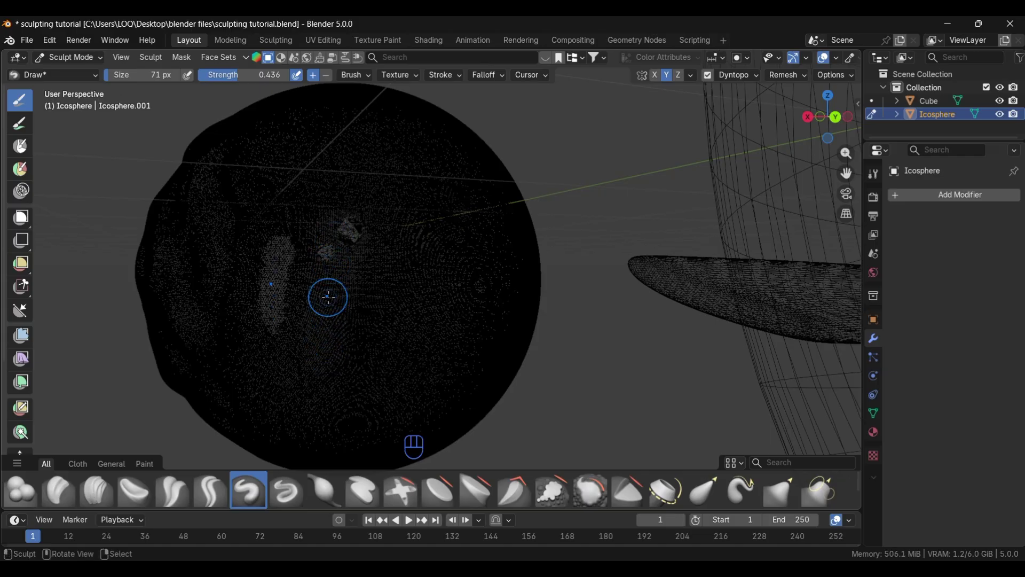
{"action": "scroll", "coordinate": [340, 314], "scroll_direction": "up", "scroll_amount": 1}
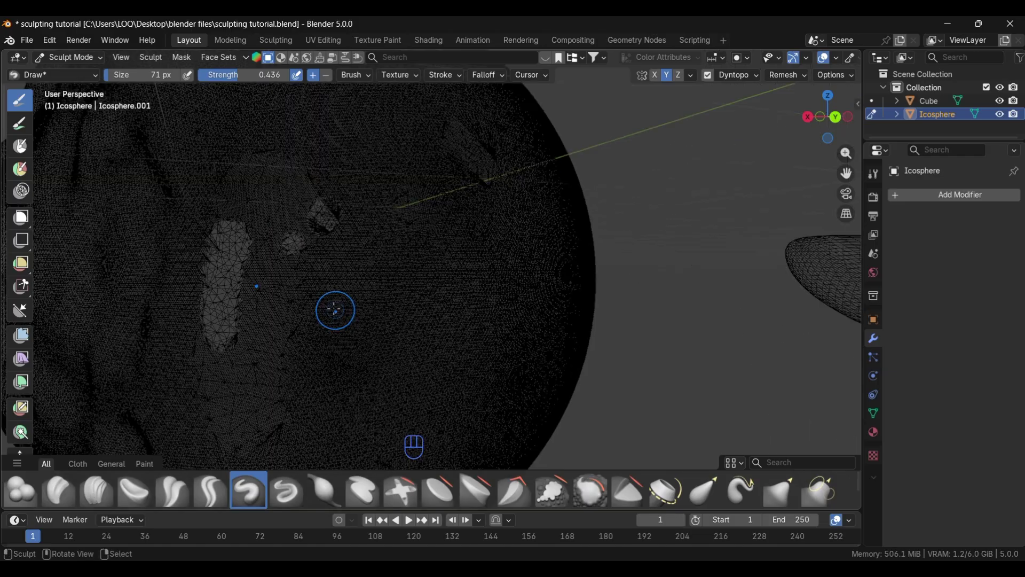
{"action": "scroll", "coordinate": [302, 304], "scroll_direction": "up", "scroll_amount": 1}
{"action": "mouse_move", "coordinate": [165, 287]}
{"action": "left_mouse_down"}
{"action": "mouse_move", "coordinate": [169, 352]}
{"action": "mouse_move", "coordinate": [171, 342]}
{"action": "left_mouse_up"}
{"action": "scroll", "coordinate": [172, 256], "scroll_direction": "up", "scroll_amount": 1}
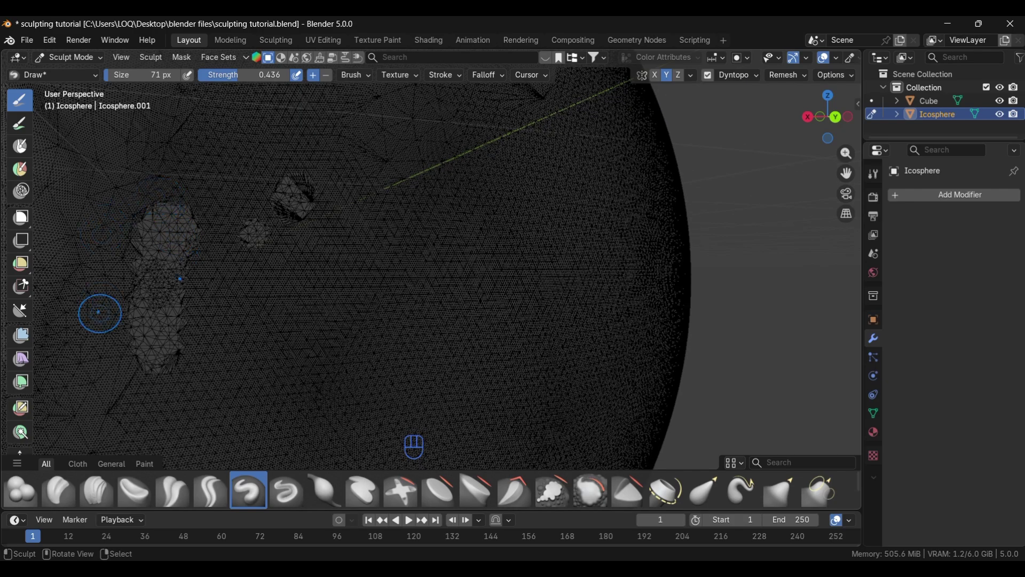
{"action": "left_click_drag", "start_coordinate": [100, 314], "coordinate": [222, 316], "text": "alt+shift"}
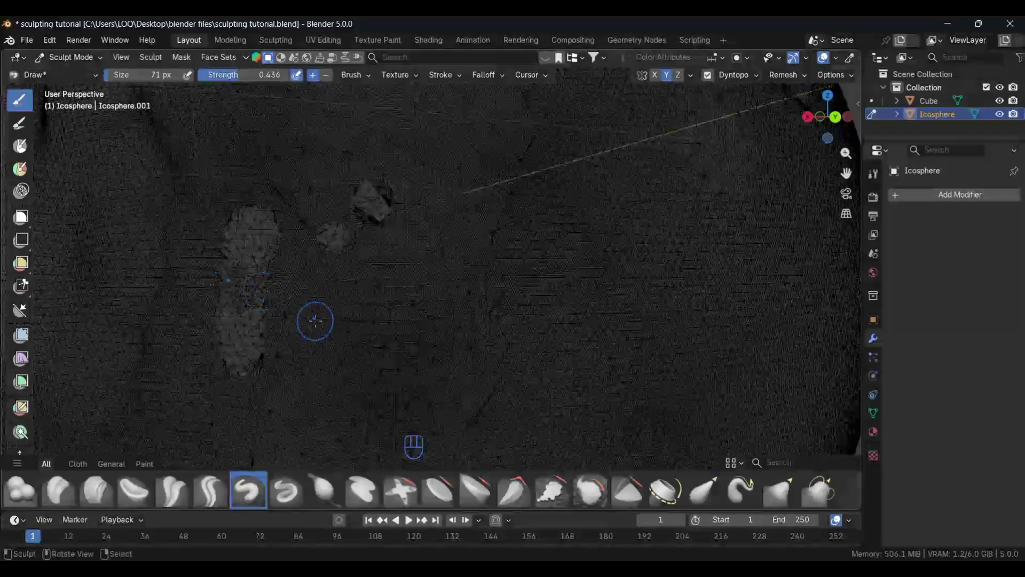
{"action": "left_click_drag", "start_coordinate": [392, 267], "coordinate": [385, 320]}
{"action": "left_click_drag", "start_coordinate": [396, 277], "coordinate": [396, 260]}
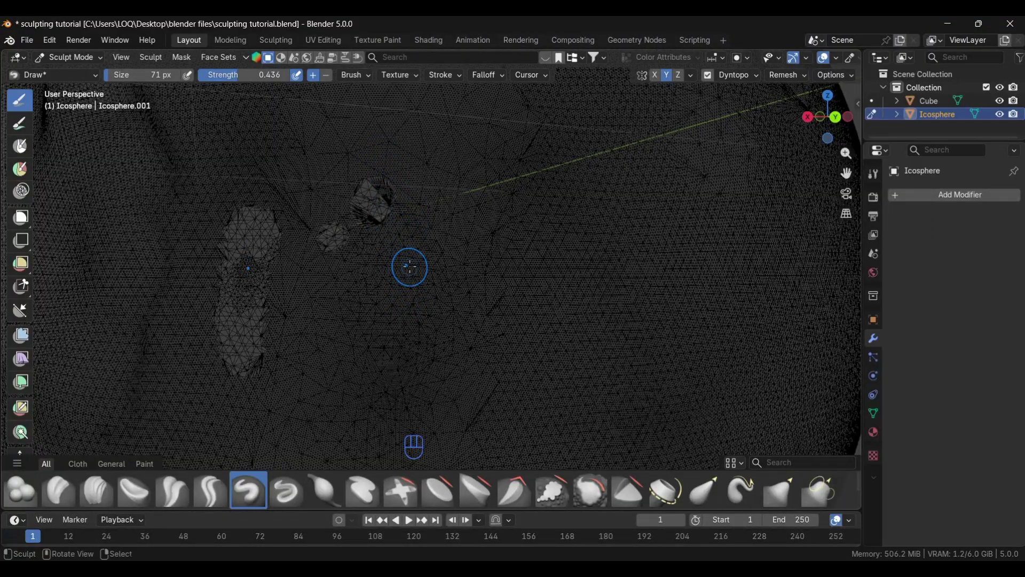
Collapse the brush asset shelf and switch the viewport back to solid shading
{"action": "scroll", "coordinate": [408, 268], "scroll_direction": "down", "scroll_amount": 2}
{"action": "left_click_drag", "start_coordinate": [414, 471], "coordinate": [414, 512]}
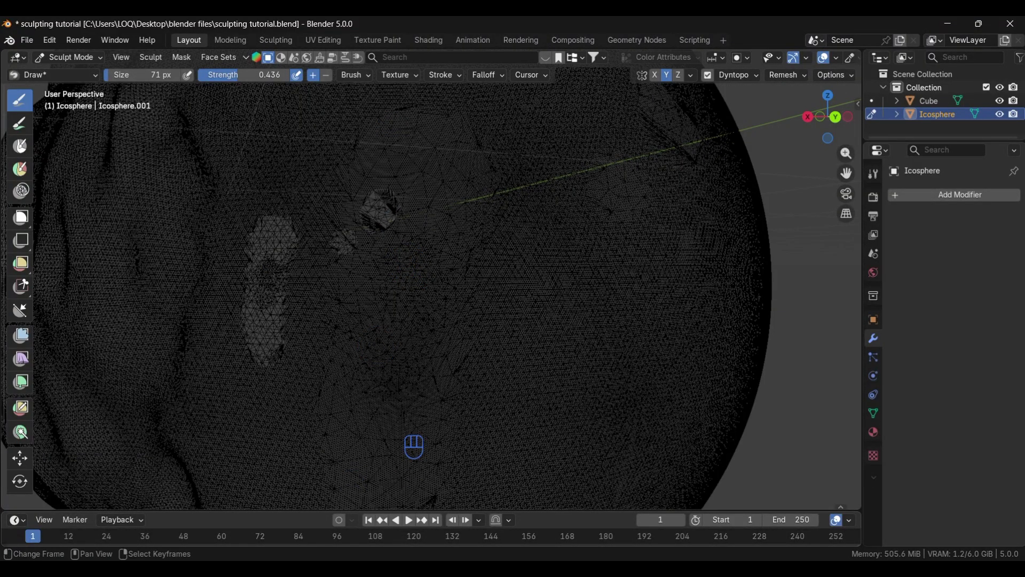
{"action": "key", "text": "z"}
{"action": "left_click", "coordinate": [520, 314]}
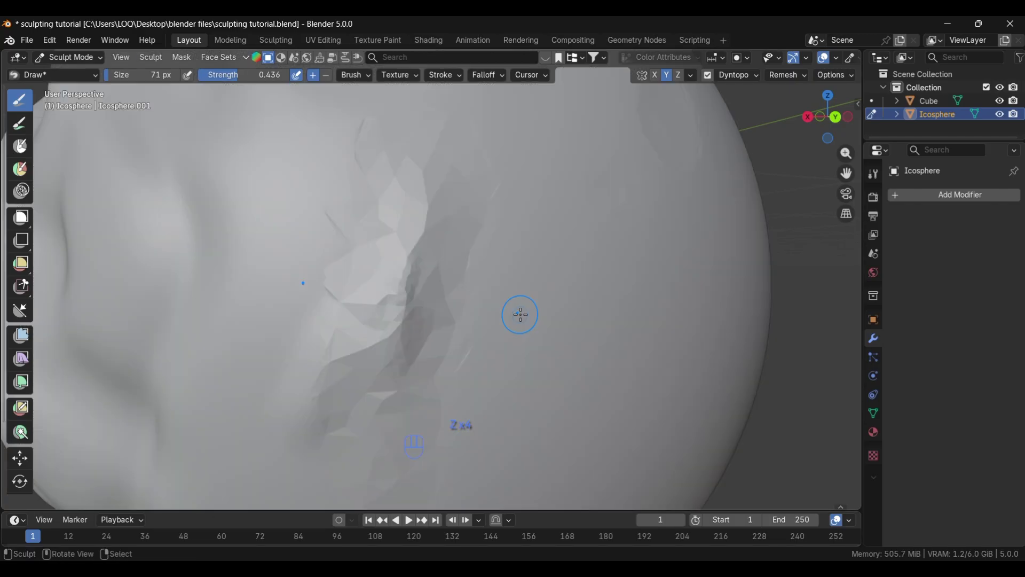
Draw vertical Dyntopo ridges beside the faceted ridge on the smooth side of the ico sphere
{"action": "scroll", "coordinate": [406, 315], "scroll_direction": "down", "scroll_amount": 3}
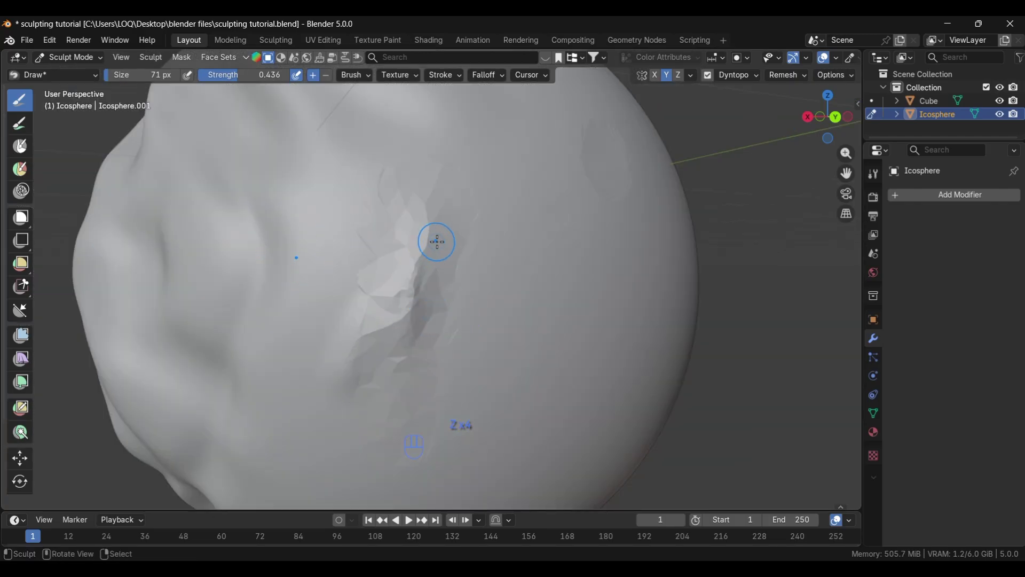
{"action": "left_click_drag", "start_coordinate": [459, 316], "coordinate": [489, 279]}
{"action": "mouse_move", "coordinate": [500, 227]}
{"action": "left_mouse_down"}
{"action": "mouse_move", "coordinate": [515, 334]}
{"action": "mouse_move", "coordinate": [505, 331]}
{"action": "mouse_move", "coordinate": [534, 261]}
{"action": "mouse_move", "coordinate": [516, 279]}
{"action": "mouse_move", "coordinate": [520, 327]}
{"action": "mouse_move", "coordinate": [521, 299]}
{"action": "left_mouse_up"}
Add short, finer Dyntopo strokes from close up between and on the vertical ridges of the ico sphere
{"action": "scroll", "coordinate": [518, 304], "scroll_direction": "up", "scroll_amount": 3}
{"action": "scroll", "coordinate": [521, 299], "scroll_direction": "up", "scroll_amount": 2}
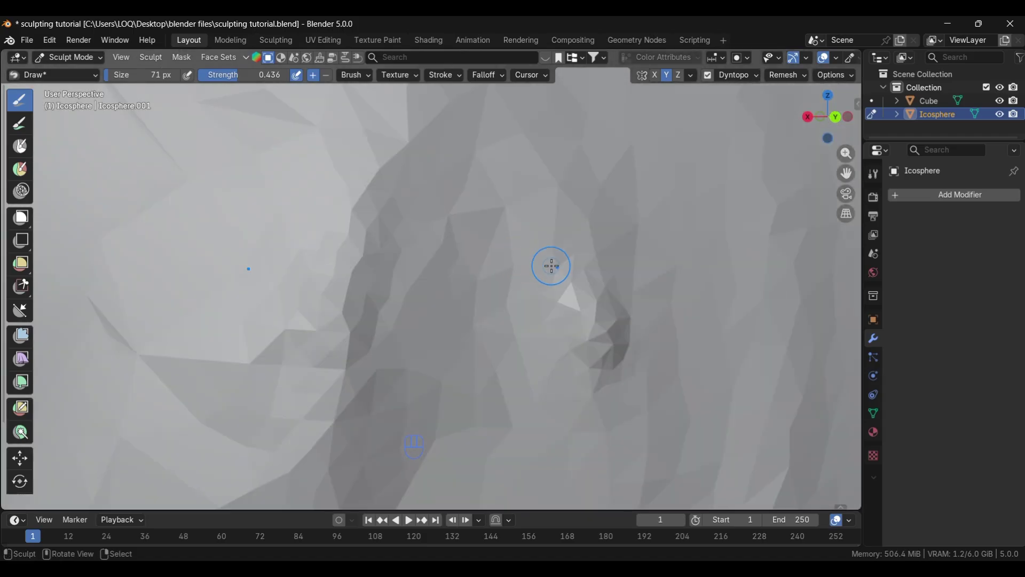
{"action": "mouse_move", "coordinate": [552, 266]}
{"action": "left_mouse_down"}
{"action": "mouse_move", "coordinate": [590, 300]}
{"action": "mouse_move", "coordinate": [583, 286]}
{"action": "mouse_move", "coordinate": [540, 319]}
{"action": "left_mouse_up"}
{"action": "scroll", "coordinate": [583, 277], "scroll_direction": "down", "scroll_amount": 4}
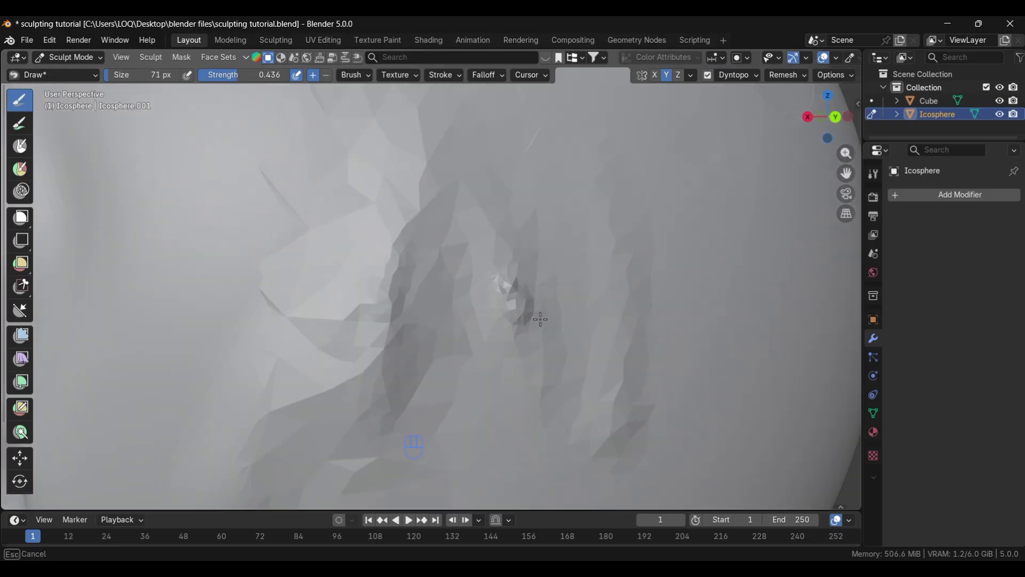
{"action": "left_click_drag", "start_coordinate": [494, 258], "coordinate": [527, 334]}
{"action": "scroll", "coordinate": [522, 323], "scroll_direction": "down", "scroll_amount": 5}
{"action": "mouse_move", "coordinate": [441, 254]}
{"action": "left_mouse_down"}
{"action": "mouse_move", "coordinate": [522, 336]}
{"action": "mouse_move", "coordinate": [507, 225]}
{"action": "mouse_move", "coordinate": [492, 332]}
{"action": "left_mouse_up"}
{"action": "scroll", "coordinate": [539, 279], "scroll_direction": "up", "scroll_amount": 5}
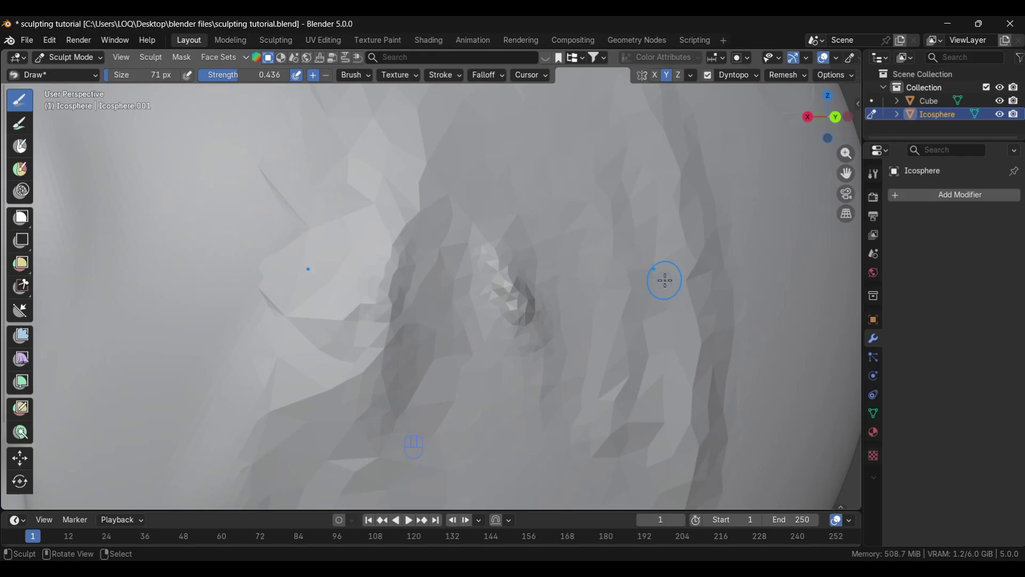
{"action": "mouse_move", "coordinate": [663, 279]}
{"action": "left_mouse_down"}
{"action": "mouse_move", "coordinate": [686, 242]}
{"action": "mouse_move", "coordinate": [687, 299]}
{"action": "left_mouse_up"}
{"action": "scroll", "coordinate": [629, 304], "scroll_direction": "down", "scroll_amount": 5}
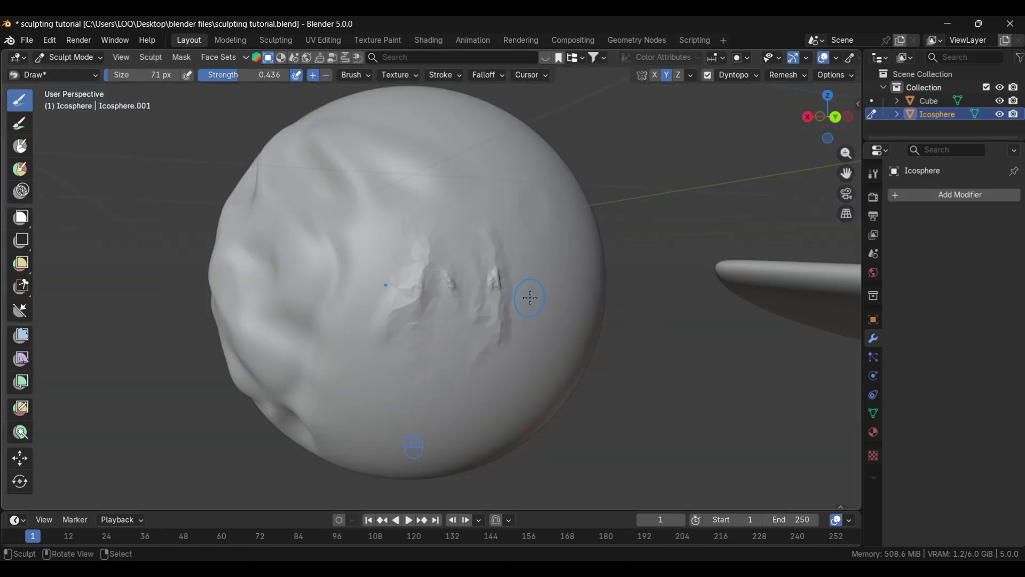
Disable Dyntopo for the ico sphere and return to Object Mode
{"action": "left_click", "coordinate": [707, 76]}
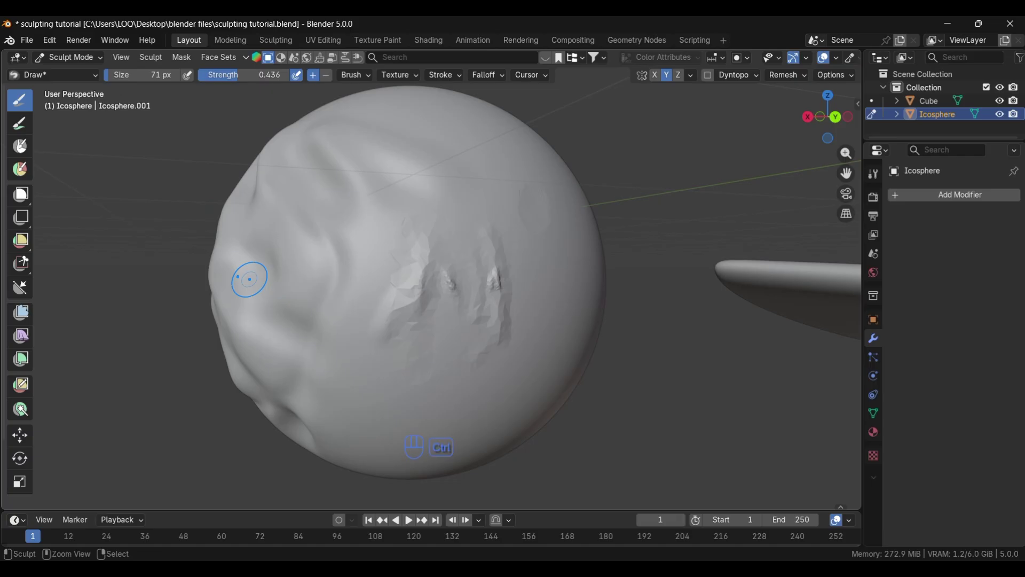
{"action": "key", "text": "ctrl+Tab"}
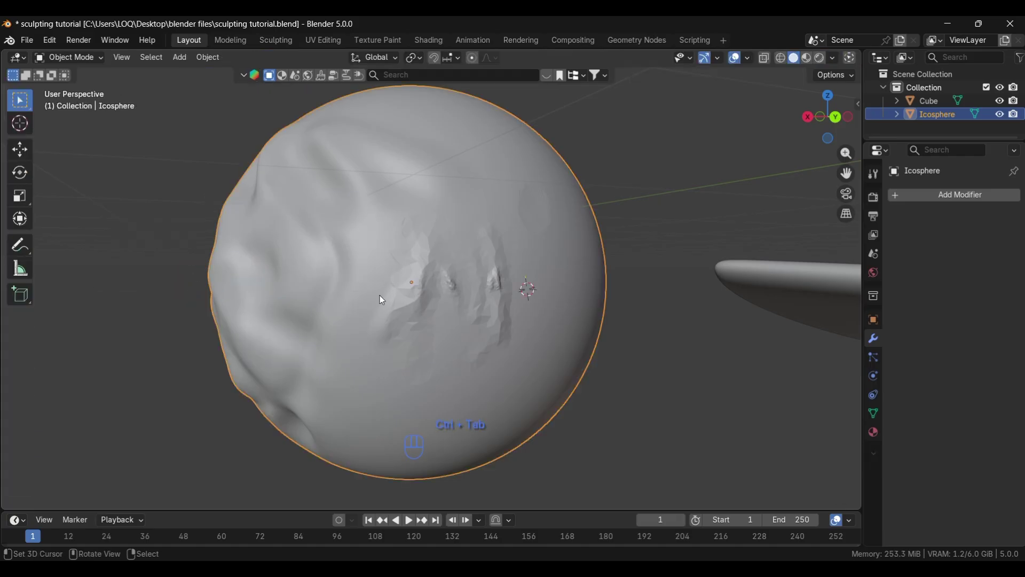
Add a UV sphere in front of the ico sphere and put it into Sculpt Mode
{"action": "scroll", "coordinate": [379, 295], "scroll_direction": "down", "scroll_amount": 8}
{"action": "middle_click_drag", "start_coordinate": [300, 304], "coordinate": [531, 346]}
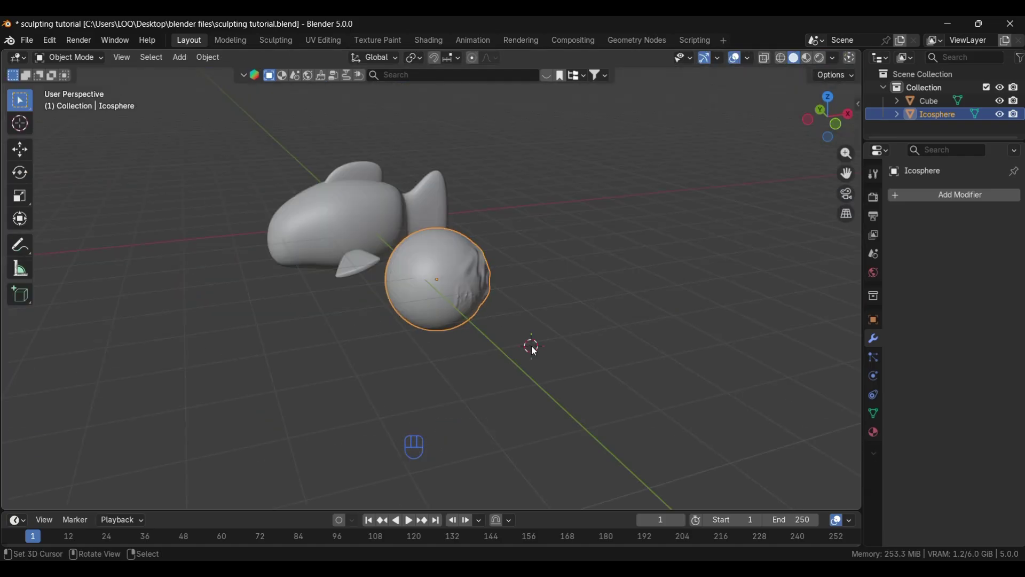
{"action": "key", "text": "shift+a"}
{"action": "mouse_move", "coordinate": [523, 289]}
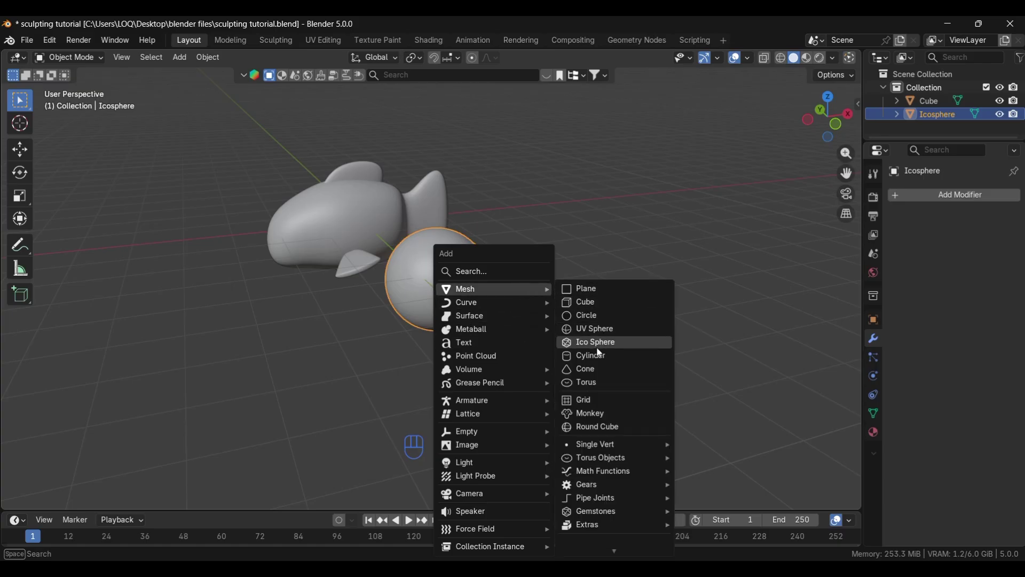
{"action": "left_click", "coordinate": [591, 329]}
{"action": "key", "text": "Tab"}
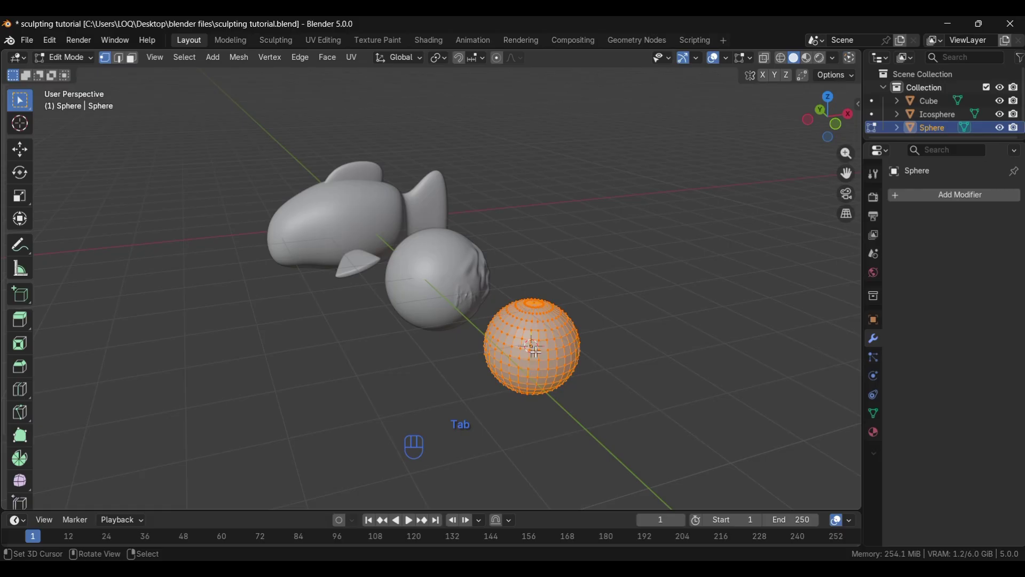
{"action": "key", "text": "ctrl+Tab"}
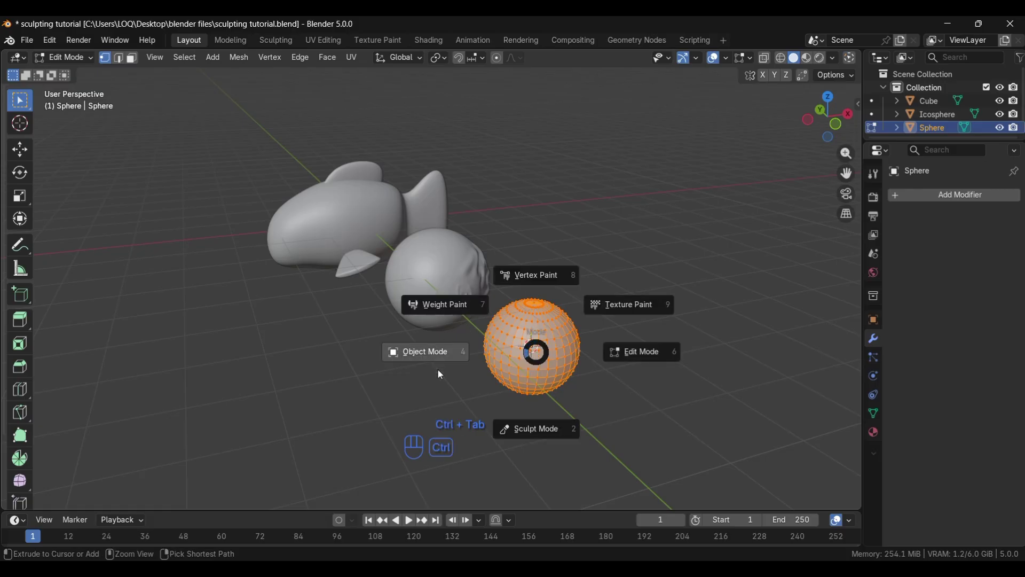
{"action": "left_click", "coordinate": [528, 434]}
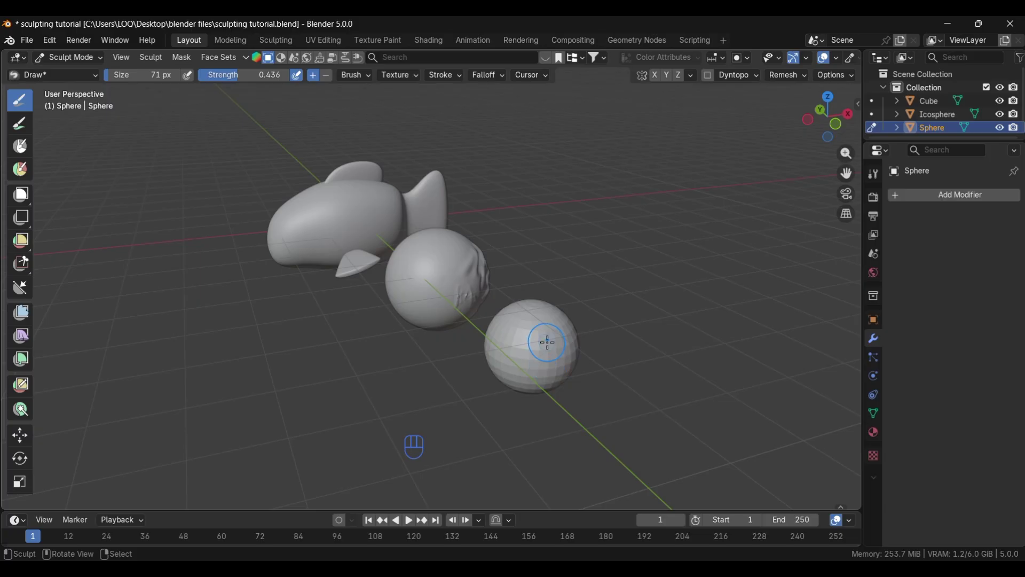
Set the voxel remesh size of the UV sphere to about 0.038 m
{"action": "scroll", "coordinate": [526, 358], "scroll_direction": "up", "scroll_amount": 3}
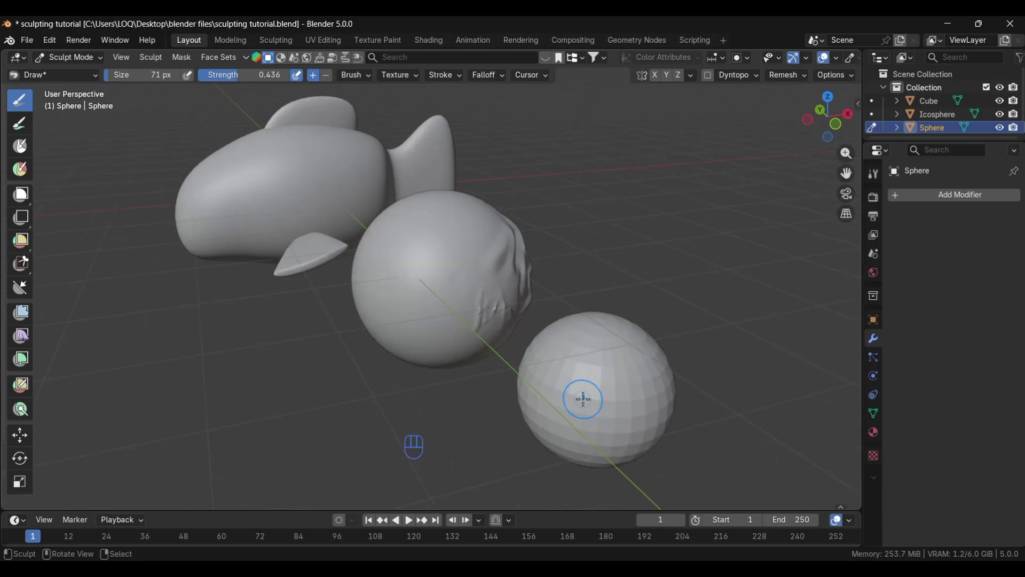
{"action": "mouse_move", "coordinate": [606, 408]}
{"action": "middle_mouse_down", "text": "shift"}
{"action": "mouse_move", "coordinate": [489, 338]}
{"action": "mouse_move", "coordinate": [506, 336]}
{"action": "middle_mouse_up", "text": "shift"}
{"action": "scroll", "coordinate": [495, 344], "scroll_direction": "up", "scroll_amount": 2}
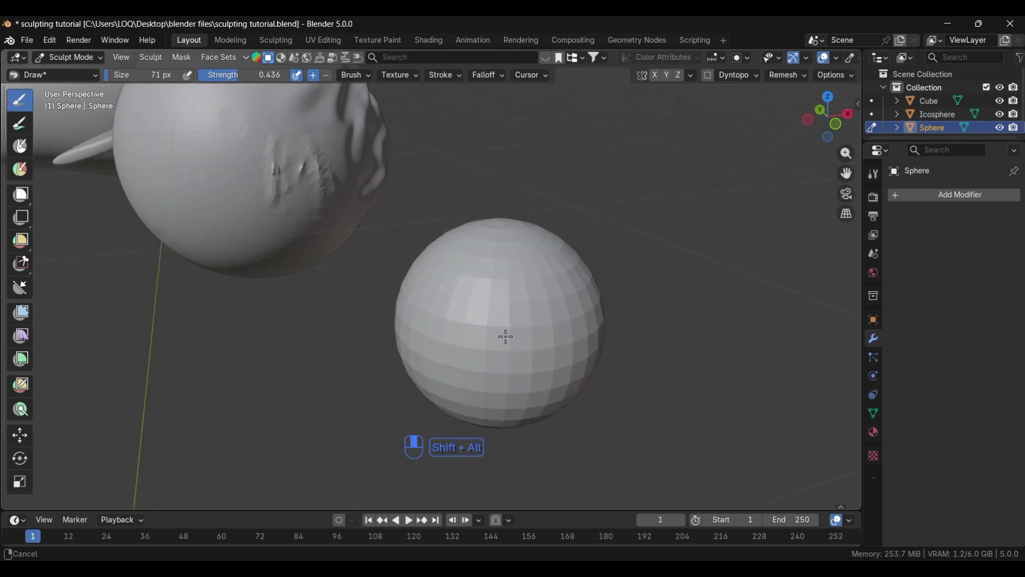
{"action": "key", "text": "f"}
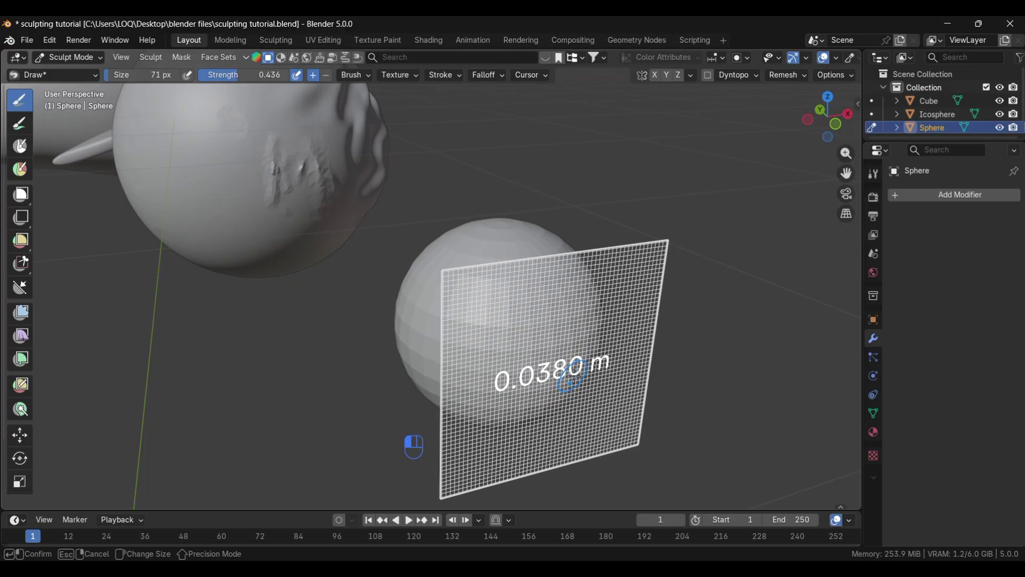
{"action": "left_click", "coordinate": [572, 376]}
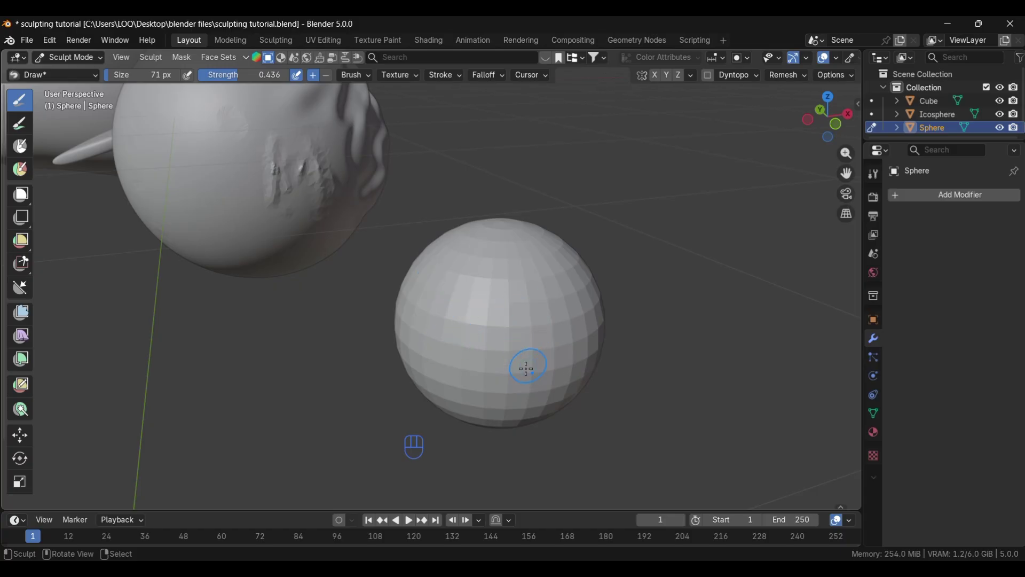
Voxel remesh the UV sphere after a short test stroke and check its new topology in Edit Mode
{"action": "key", "text": "f"}
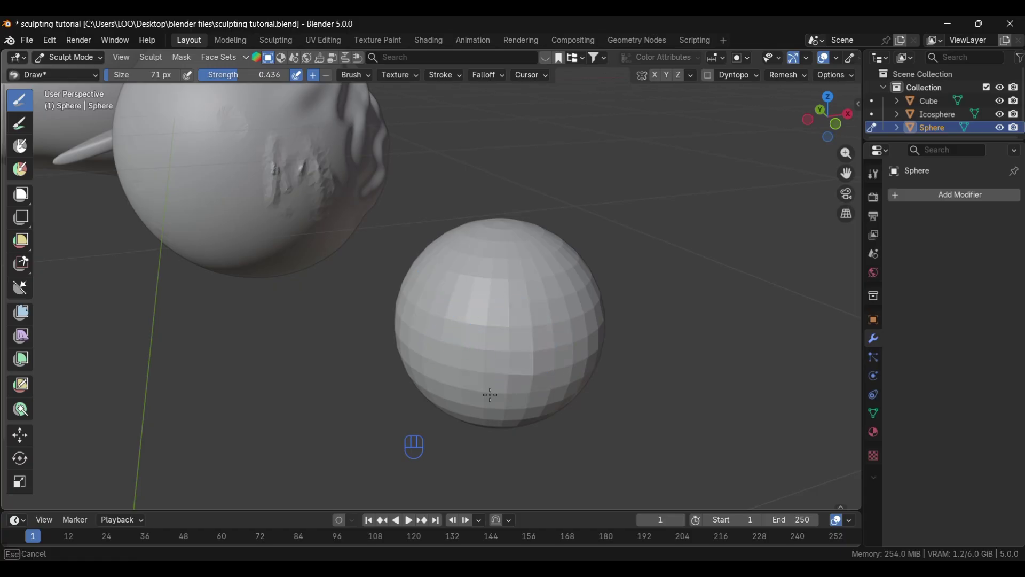
{"action": "key", "text": "Escape"}
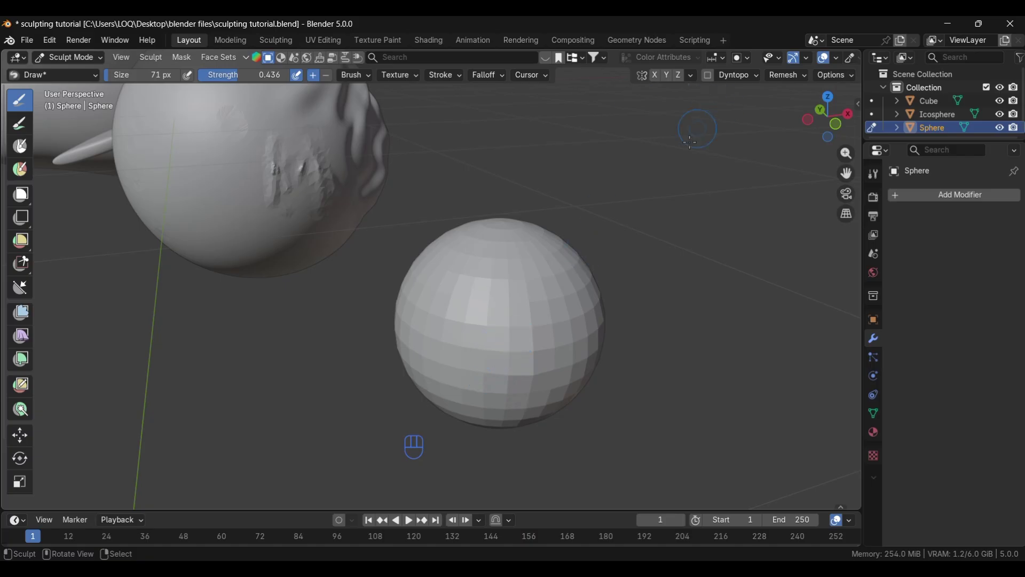
{"action": "key", "text": "ctrl+r"}
{"action": "key", "text": "Tab"}
{"action": "key", "text": "Tab"}
Reduce the voxel size to about 0.021 m, remesh the UV sphere again and check its topology in Edit Mode
{"action": "key", "text": "r"}
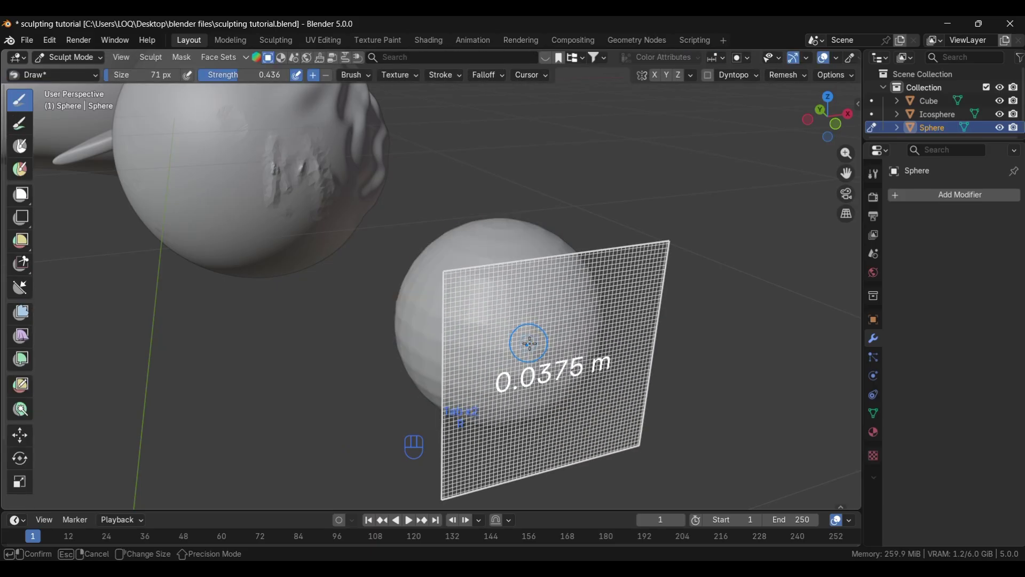
{"action": "left_click", "coordinate": [580, 322]}
{"action": "key", "text": "r"}
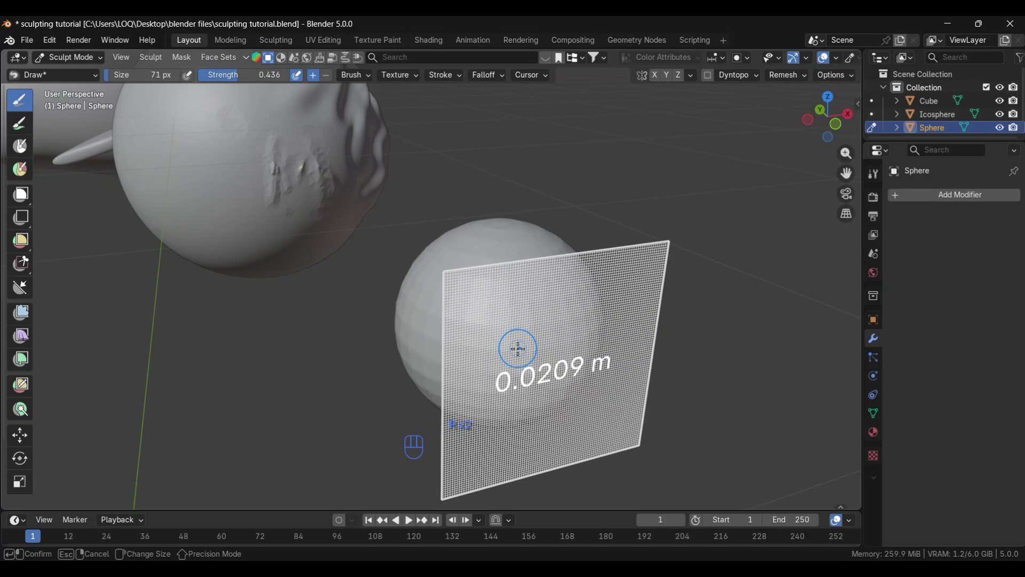
{"action": "left_click", "coordinate": [521, 352]}
{"action": "key", "text": "ctrl"}
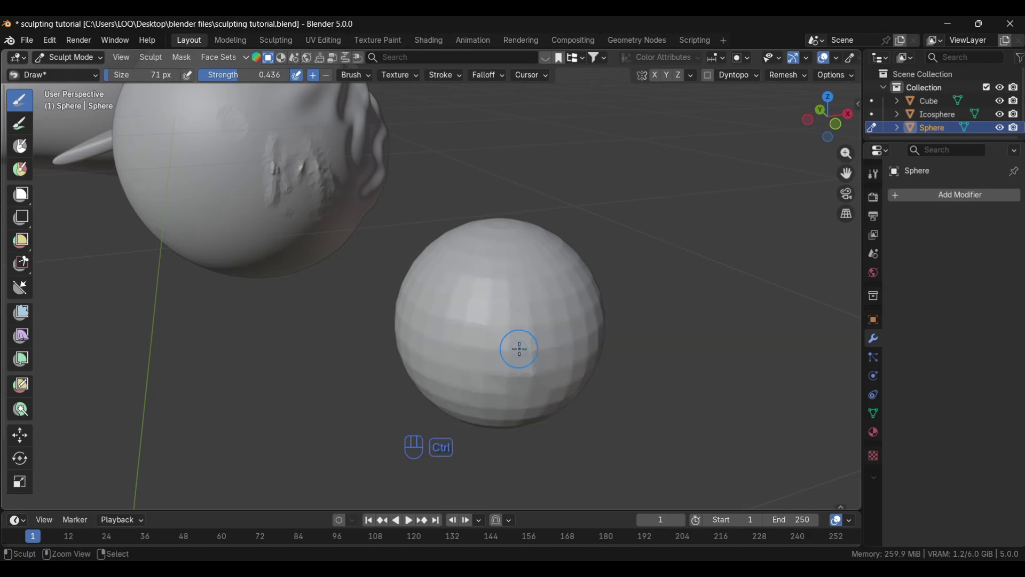
{"action": "key", "text": "ctrl+r"}
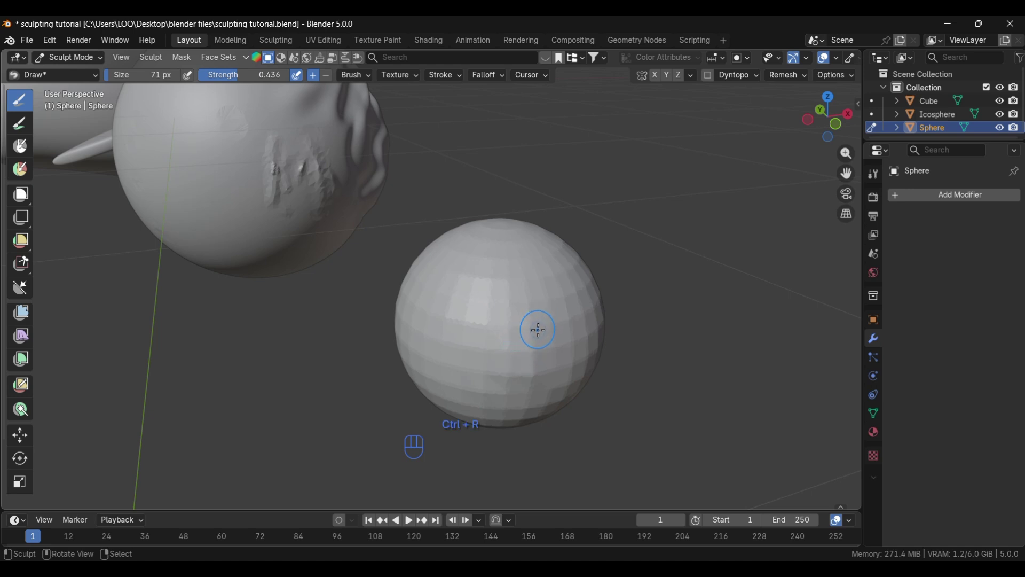
{"action": "key", "text": "Tab"}
{"action": "key", "text": "Tab"}
Draw raised strokes on the front of the remeshed sphere and smooth them out
{"action": "mouse_move", "coordinate": [505, 364]}
{"action": "left_mouse_down"}
{"action": "mouse_move", "coordinate": [492, 316]}
{"action": "mouse_move", "coordinate": [447, 300]}
{"action": "mouse_move", "coordinate": [488, 288]}
{"action": "mouse_move", "coordinate": [486, 321]}
{"action": "mouse_move", "coordinate": [540, 334]}
{"action": "mouse_move", "coordinate": [491, 304]}
{"action": "mouse_move", "coordinate": [499, 393]}
{"action": "mouse_move", "coordinate": [519, 385]}
{"action": "mouse_move", "coordinate": [496, 304]}
{"action": "mouse_move", "coordinate": [498, 389]}
{"action": "mouse_move", "coordinate": [517, 309]}
{"action": "left_mouse_up"}
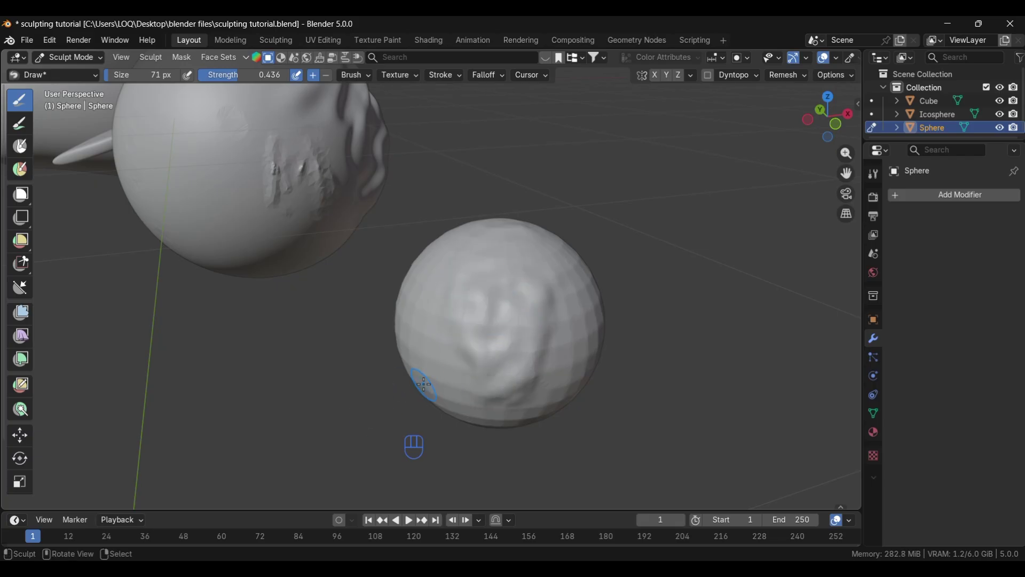
{"action": "mouse_move", "coordinate": [425, 368]}
{"action": "left_mouse_down"}
{"action": "mouse_move", "coordinate": [425, 347]}
{"action": "mouse_move", "coordinate": [519, 288]}
{"action": "mouse_move", "coordinate": [512, 304]}
{"action": "mouse_move", "coordinate": [526, 307]}
{"action": "mouse_move", "coordinate": [494, 297]}
{"action": "mouse_move", "coordinate": [470, 312]}
{"action": "left_mouse_up"}
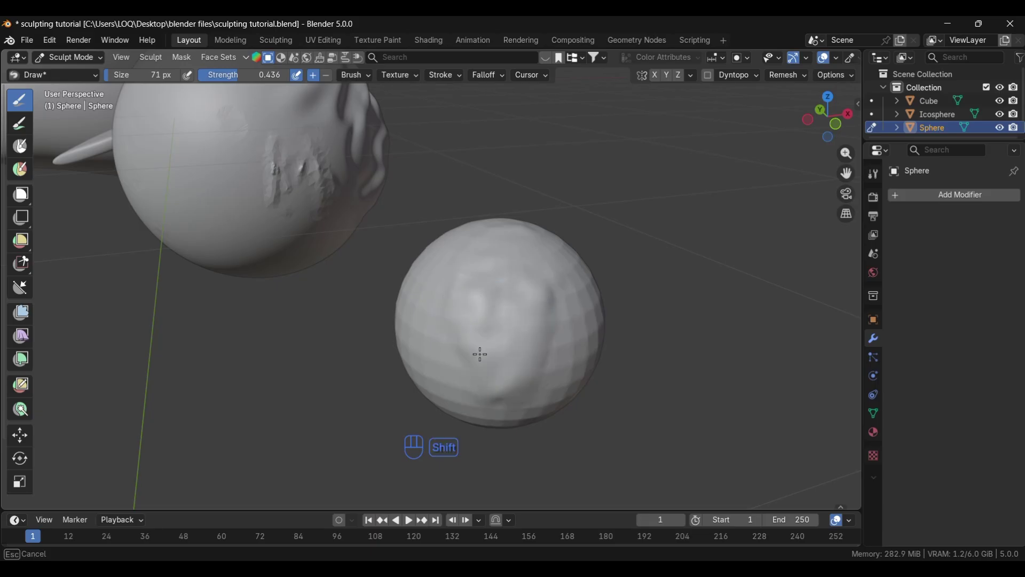
{"action": "left_click_drag", "start_coordinate": [518, 334], "coordinate": [377, 300], "text": "shift"}
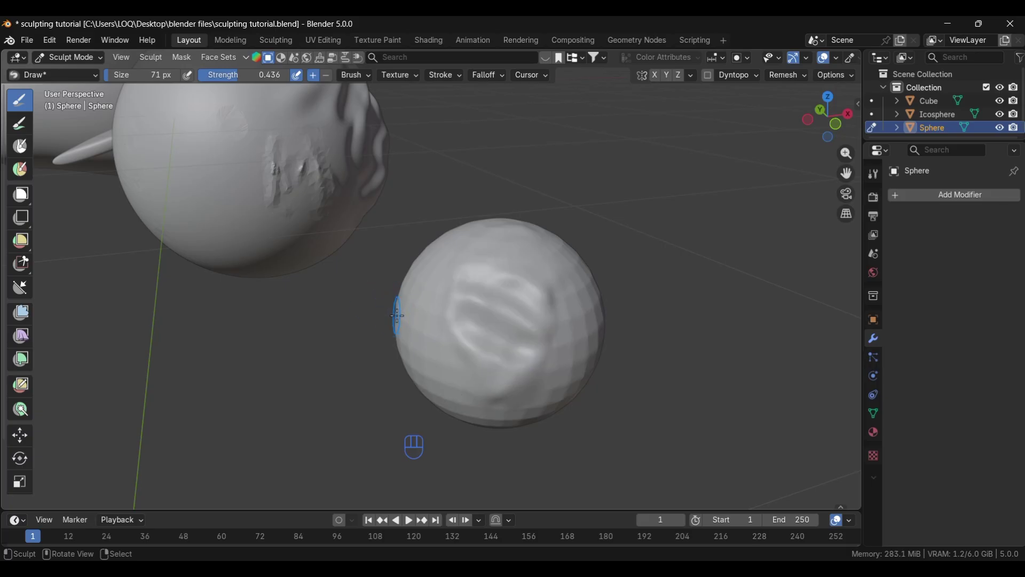
Draw a few more short strokes on the untouched side of the remeshed sphere
{"action": "mouse_move", "coordinate": [382, 316]}
{"action": "middle_mouse_down"}
{"action": "mouse_move", "coordinate": [366, 328]}
{"action": "mouse_move", "coordinate": [267, 299]}
{"action": "mouse_move", "coordinate": [281, 301]}
{"action": "mouse_move", "coordinate": [278, 288]}
{"action": "middle_mouse_up"}
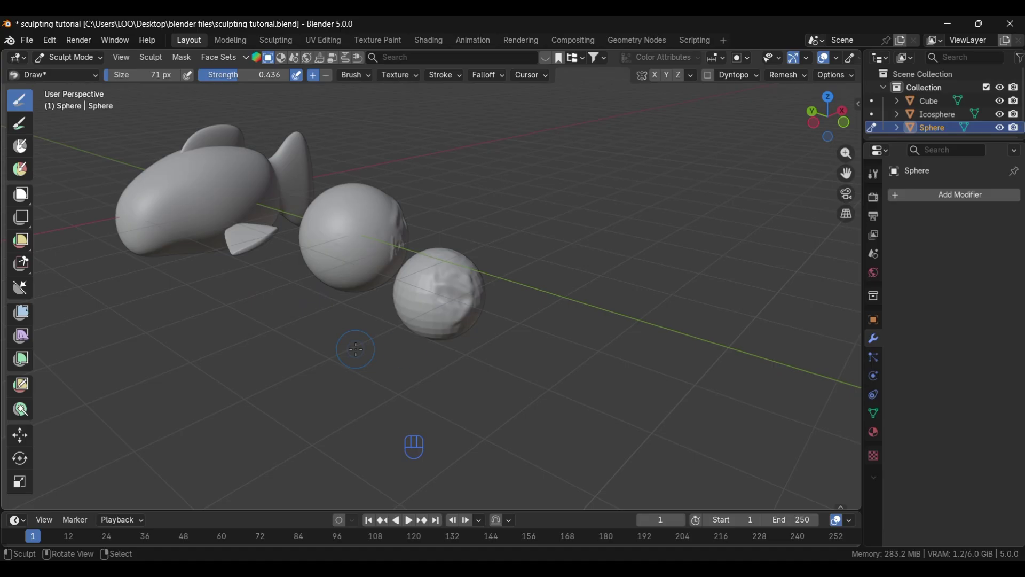
{"action": "left_click_drag", "start_coordinate": [422, 271], "coordinate": [424, 269]}
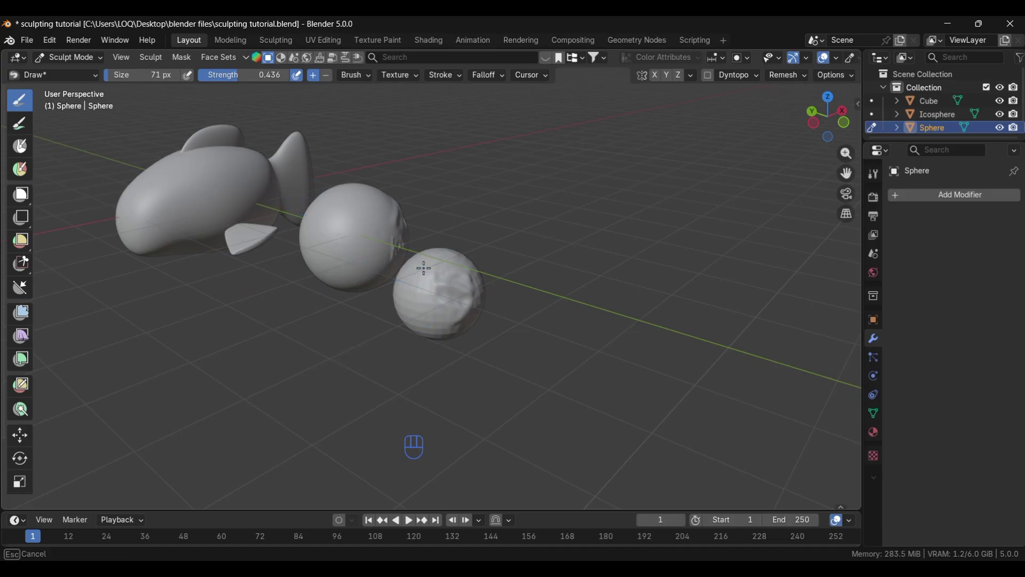
{"action": "left_click_drag", "start_coordinate": [426, 312], "coordinate": [428, 303]}
{"action": "left_click_drag", "start_coordinate": [340, 238], "coordinate": [340, 238]}
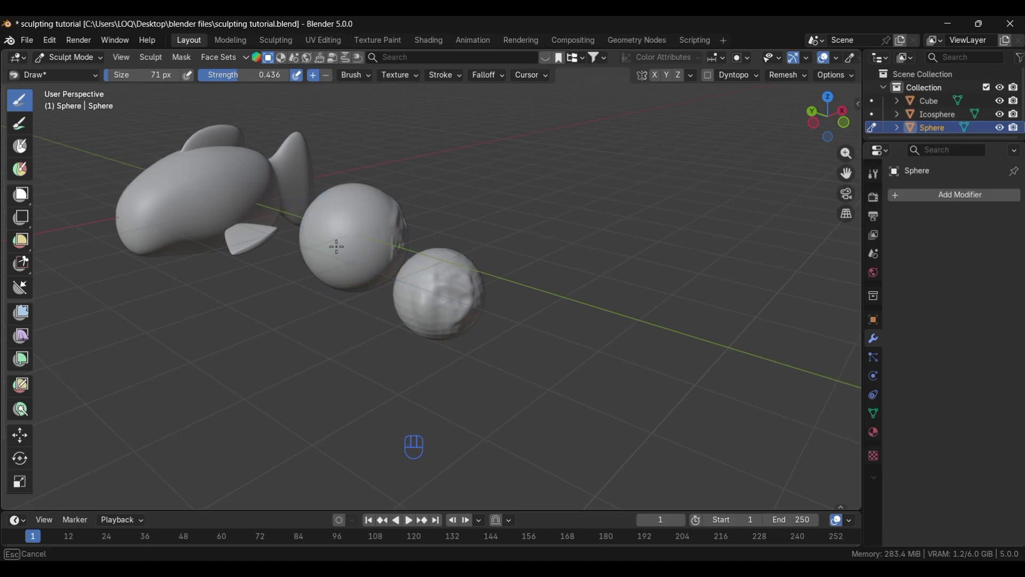
Draw strokes on the small UV sphere, and transfer Sculpt Mode directly to the icosphere to draw raised bumps on it
{"action": "left_click_drag", "start_coordinate": [349, 276], "coordinate": [353, 275]}
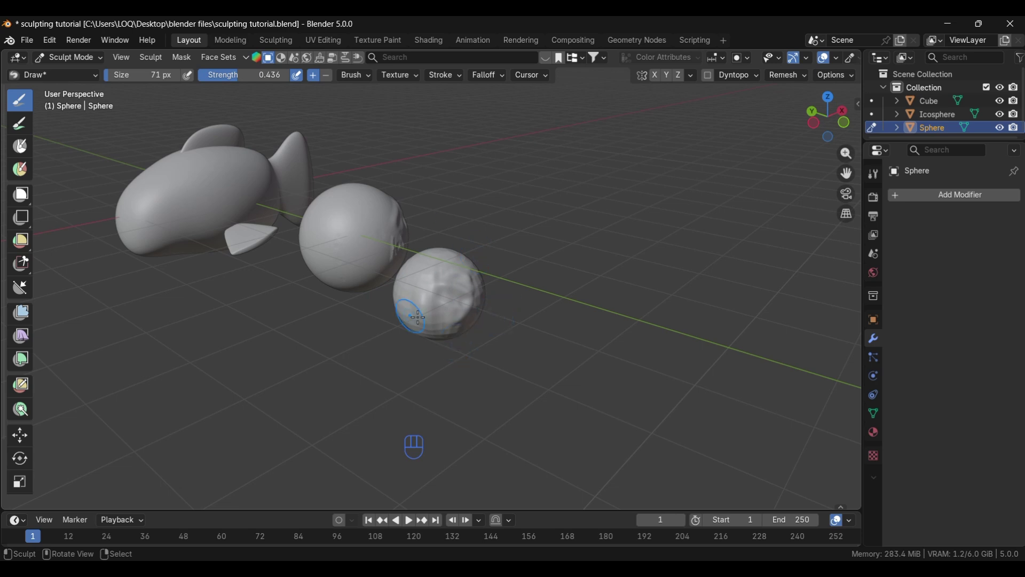
{"action": "mouse_move", "coordinate": [434, 270]}
{"action": "left_mouse_down"}
{"action": "mouse_move", "coordinate": [435, 286]}
{"action": "mouse_move", "coordinate": [458, 288]}
{"action": "left_mouse_up"}
{"action": "key", "text": "alt+q"}
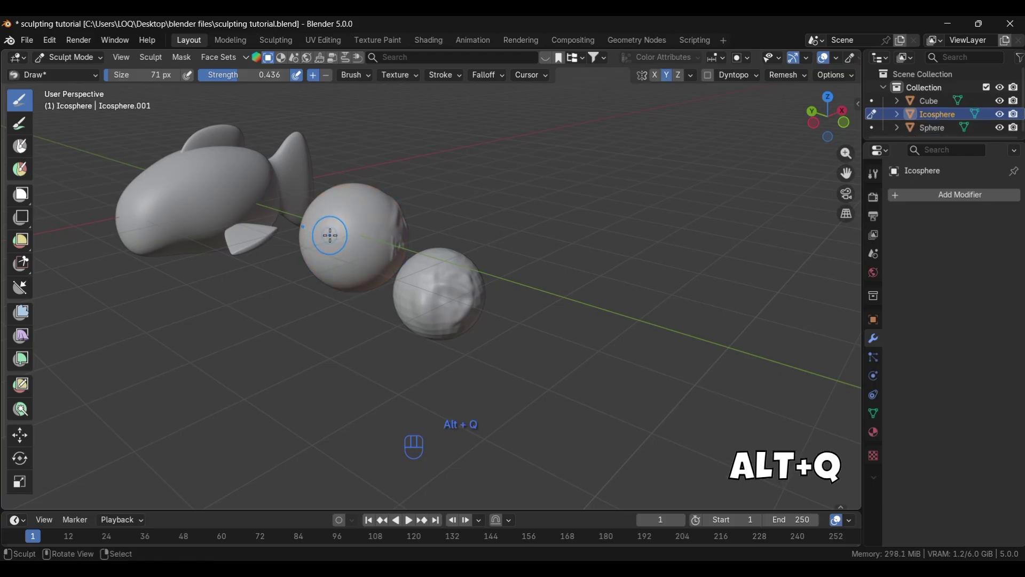
{"action": "key", "text": "alt+q"}
{"action": "left_click_drag", "start_coordinate": [352, 231], "coordinate": [317, 219]}
{"action": "left_click", "coordinate": [403, 267]}
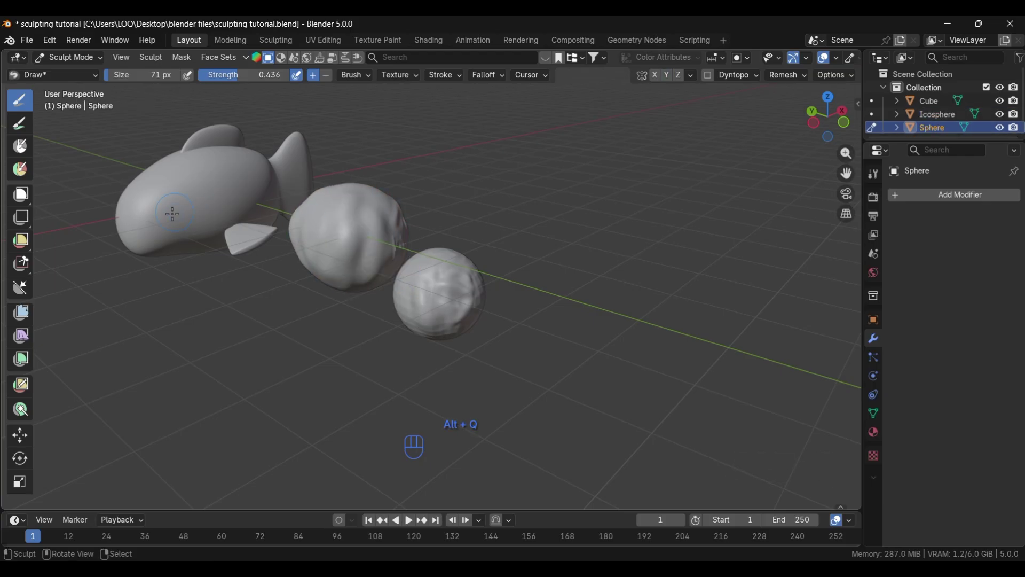
{"action": "key", "text": "alt+q"}
Return to Object Mode, select the icosphere and switch it to Sculpt Mode to compare with direct mode transfer
{"action": "key", "text": "Escape"}
{"action": "key", "text": "ctrl+Tab"}
{"action": "left_click", "coordinate": [317, 312]}
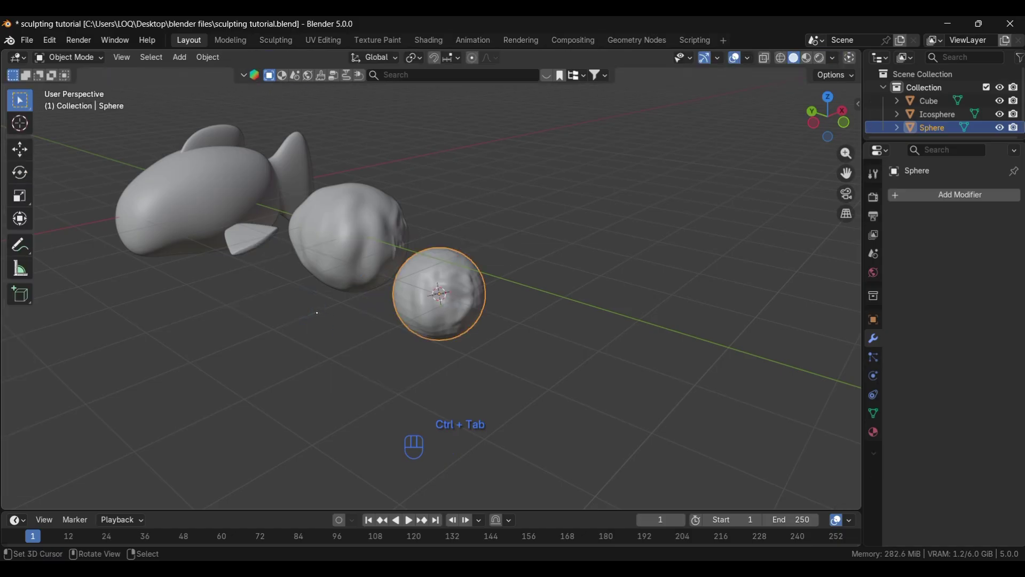
{"action": "right_click", "coordinate": [367, 245], "text": "shift"}
{"action": "left_click", "coordinate": [358, 273]}
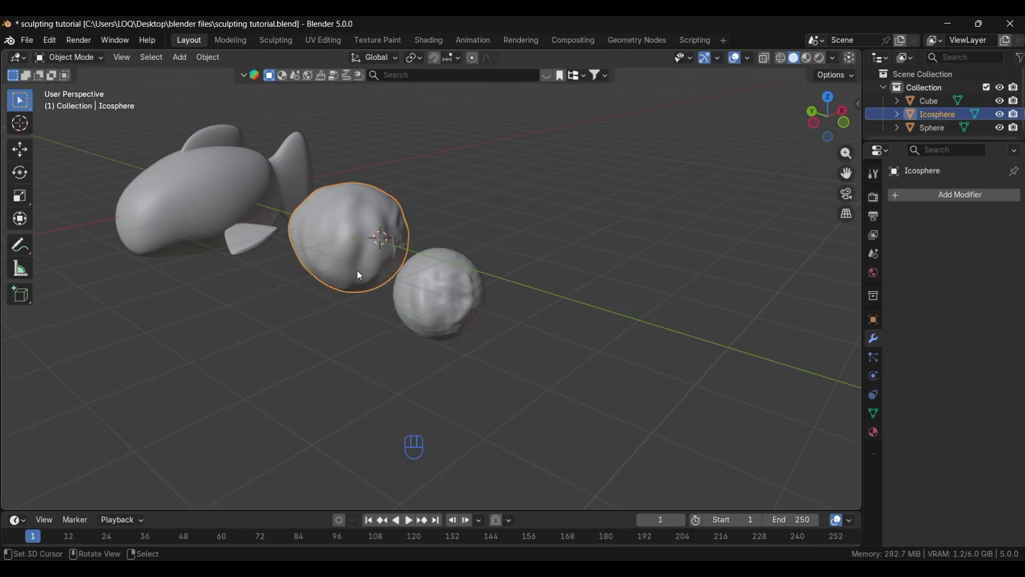
{"action": "key", "text": "ctrl+Tab"}
{"action": "left_click", "coordinate": [330, 339]}
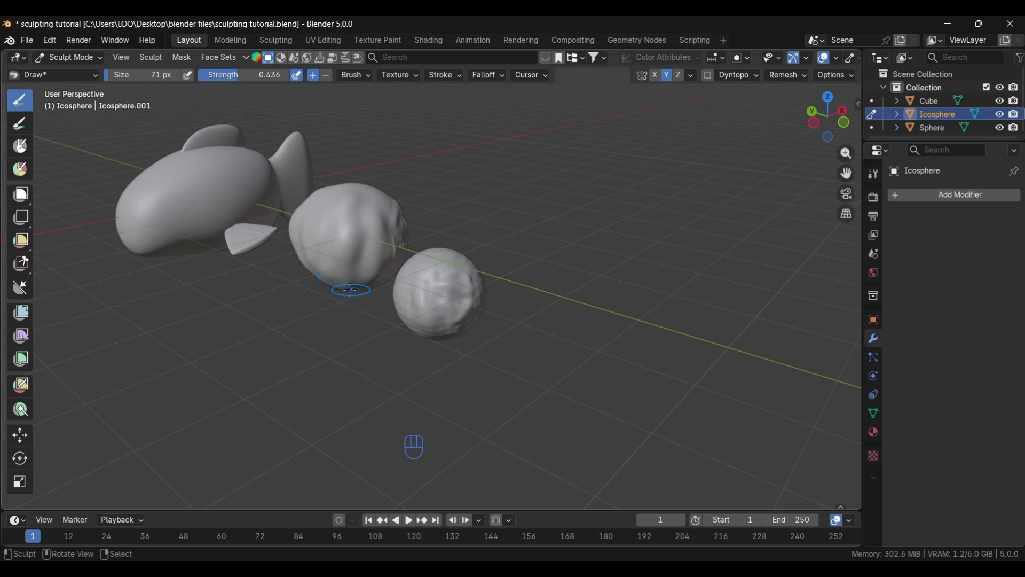
{"action": "key", "text": "alt+q"}
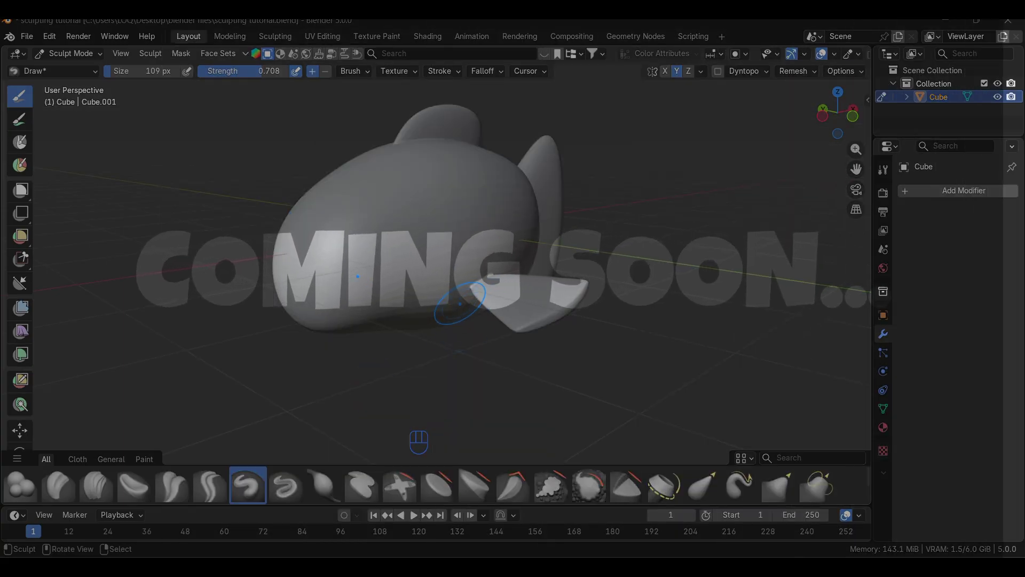
Set the Grab brush to 144 px and pull the outer edge of the fish's side fins into a wavy shape
{"action": "left_click", "coordinate": [778, 485]}
{"action": "key", "text": "f"}
{"action": "left_click", "coordinate": [499, 357]}
{"action": "mouse_move", "coordinate": [499, 357]}
{"action": "left_mouse_down"}
{"action": "mouse_move", "coordinate": [545, 394]}
{"action": "mouse_move", "coordinate": [603, 343]}
{"action": "left_mouse_up"}
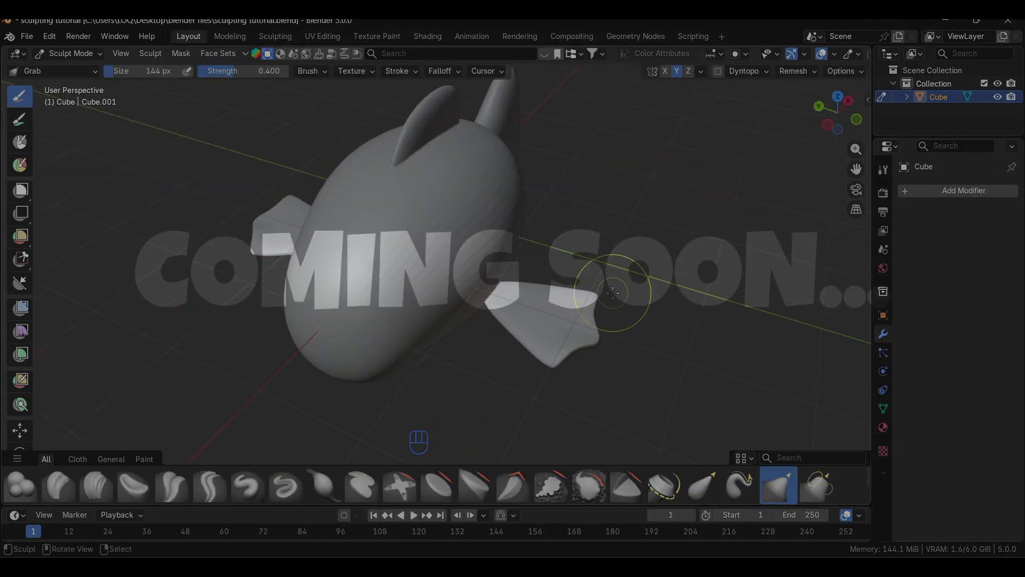
Enlarge the Grab brush to 205 px and pull the tail fin's rear edge into rounded lobes
{"action": "middle_click_drag", "start_coordinate": [607, 287], "coordinate": [702, 252]}
{"action": "key", "text": "f"}
{"action": "left_click", "coordinate": [684, 336]}
{"action": "mouse_move", "coordinate": [684, 335]}
{"action": "middle_mouse_down"}
{"action": "mouse_move", "coordinate": [587, 352]}
{"action": "mouse_move", "coordinate": [571, 366]}
{"action": "mouse_move", "coordinate": [436, 351]}
{"action": "mouse_move", "coordinate": [435, 229]}
{"action": "middle_mouse_up"}
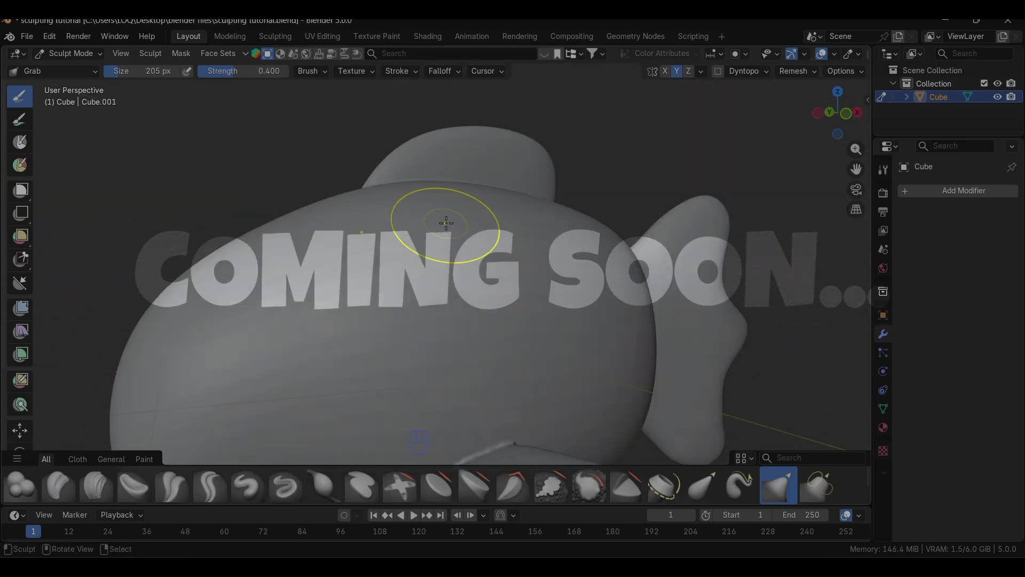
Reduce the Grab brush to 140 px, pull a row of spikes along the dorsal fin's upper edge, and save the file
{"action": "scroll", "coordinate": [390, 264], "scroll_direction": "up", "scroll_amount": 3}
{"action": "key", "text": "f"}
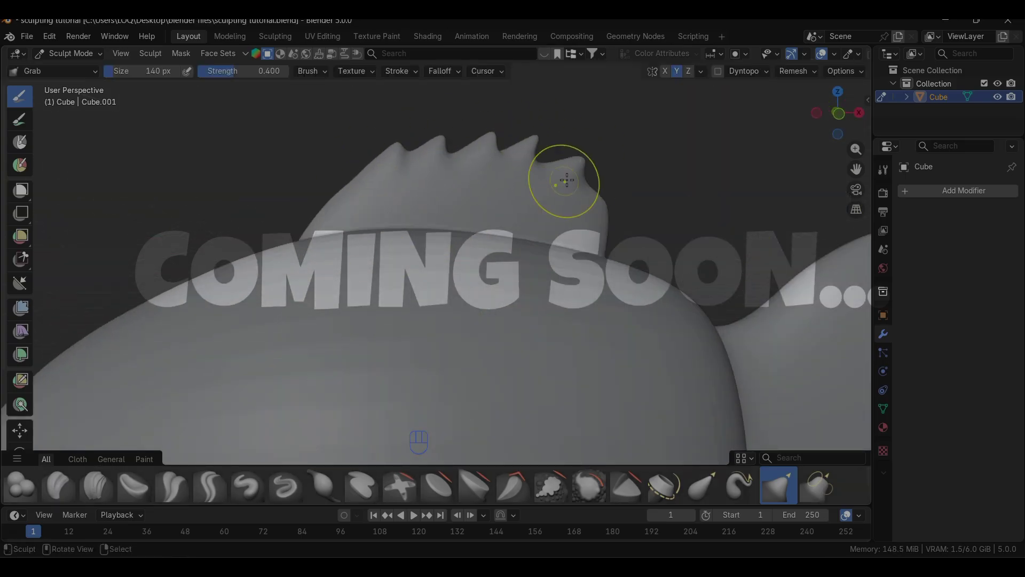
{"action": "scroll", "coordinate": [355, 350], "scroll_direction": "down", "scroll_amount": 5}
{"action": "key", "text": "ctrl+s"}
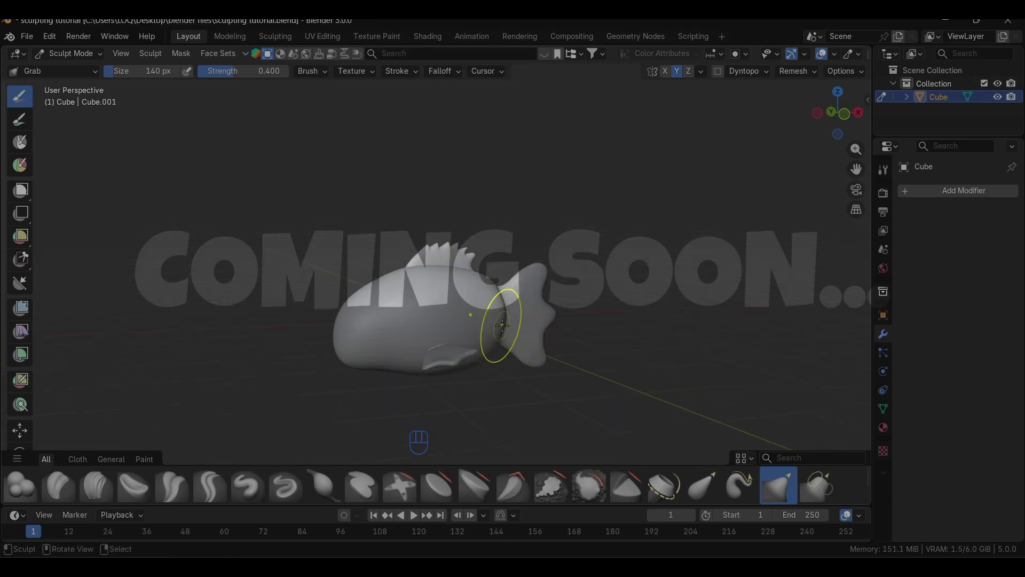
Set the Grab brush to 163 px, flare the tail fin's lobes further, and undo the last strokes
{"action": "key", "text": "f"}
{"action": "left_click", "coordinate": [359, 332]}
{"action": "middle_click_drag", "start_coordinate": [359, 331], "coordinate": [403, 332]}
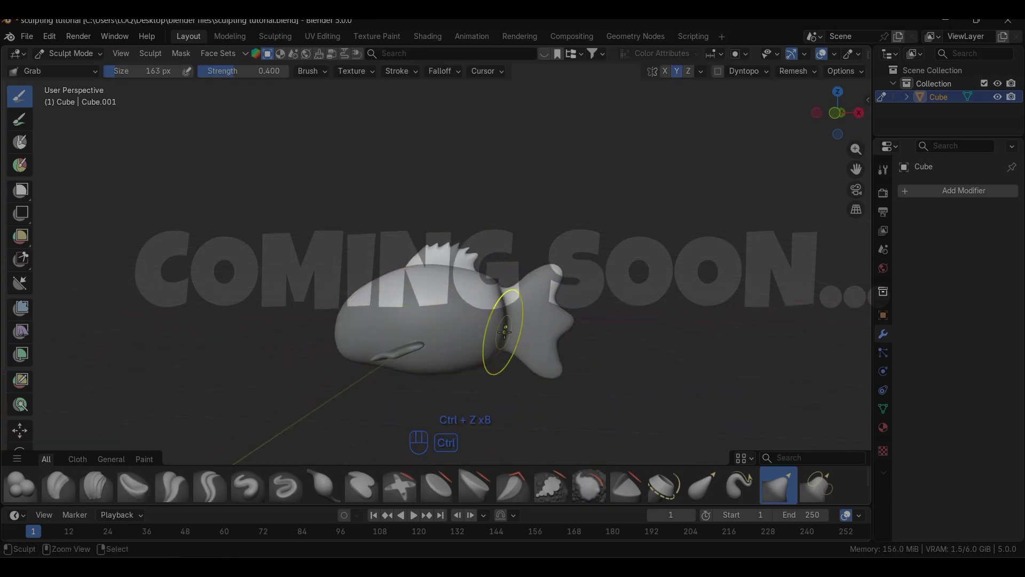
{"action": "key", "text": "ctrl+z"}
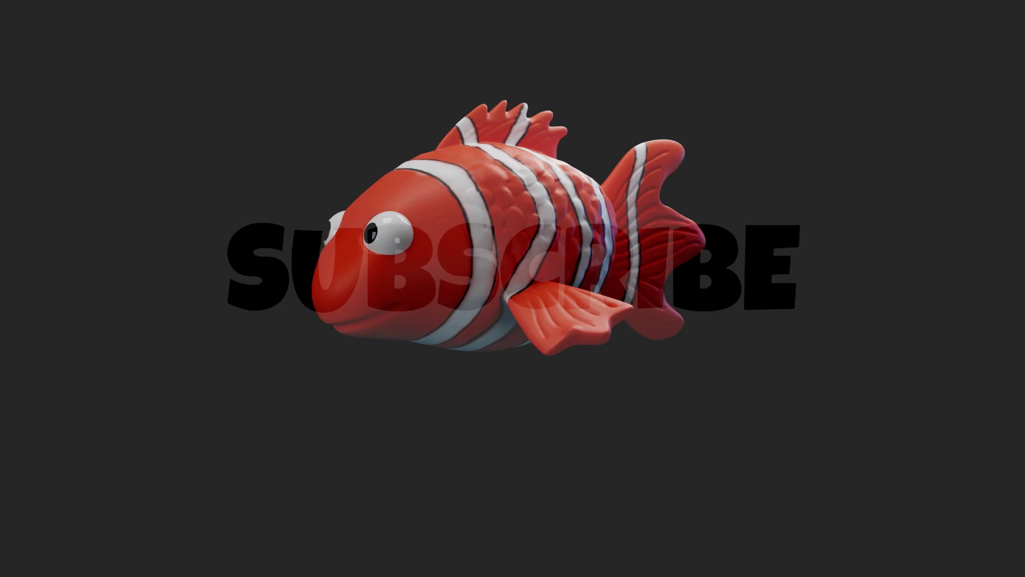